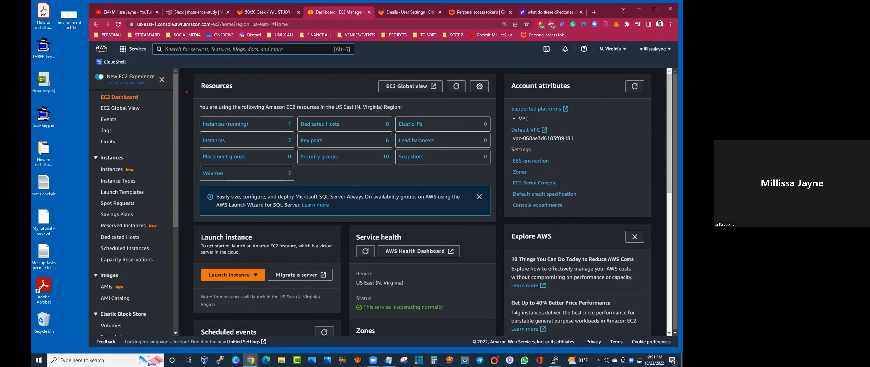
Step: Search the AWS services for ec2 and open the EC2 Instances list
{"action": "left_click", "coordinate": [220, 48]}
{"action": "type", "text": "e"}
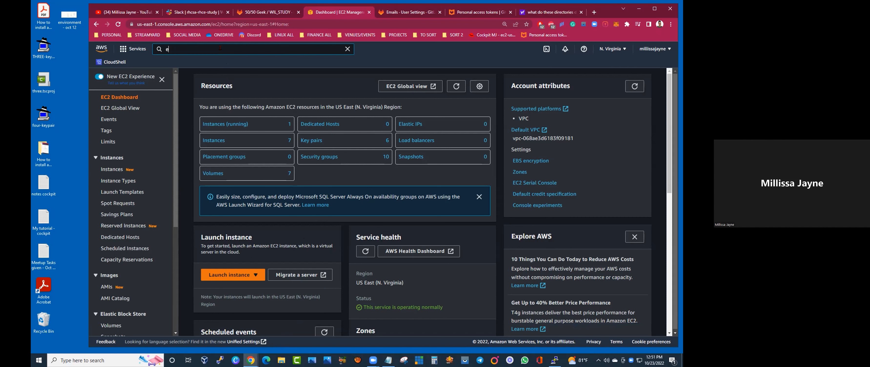
{"action": "type", "text": "c2"}
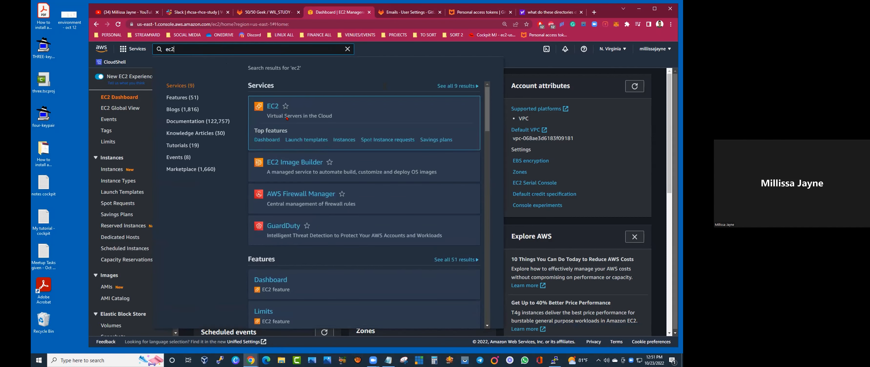
{"action": "left_click", "coordinate": [273, 107]}
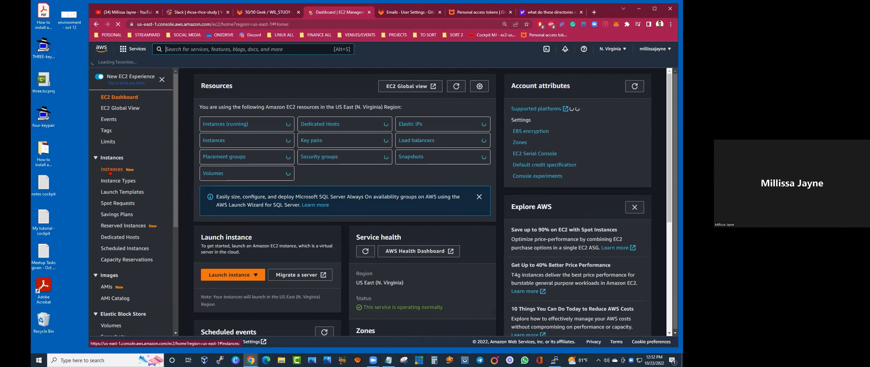
{"action": "left_click", "coordinate": [114, 171]}
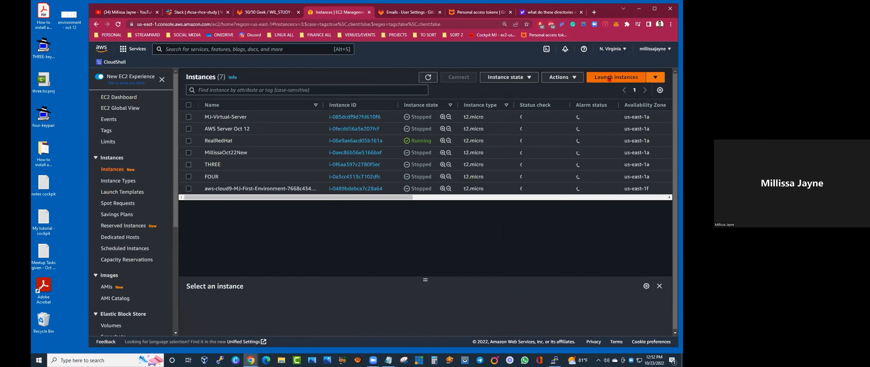
Step: Start launching a new EC2 instance and name it Five
{"action": "left_click", "coordinate": [622, 78]}
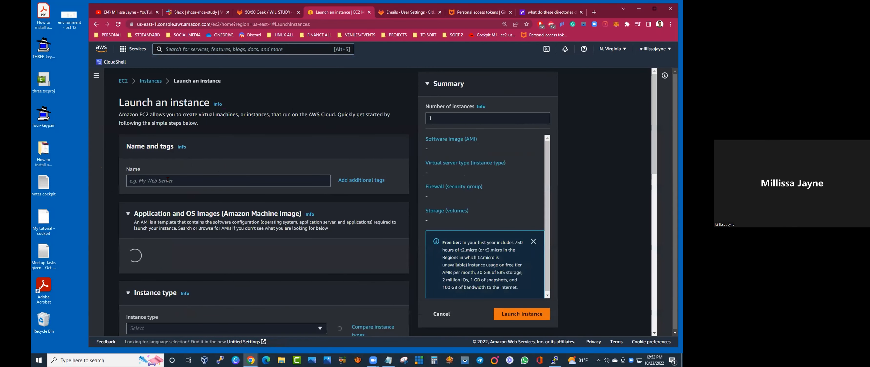
{"action": "left_click", "coordinate": [167, 180]}
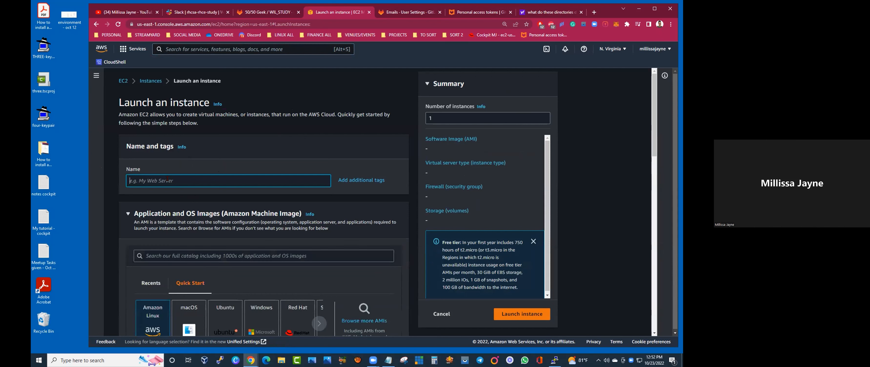
{"action": "type", "text": "Five"}
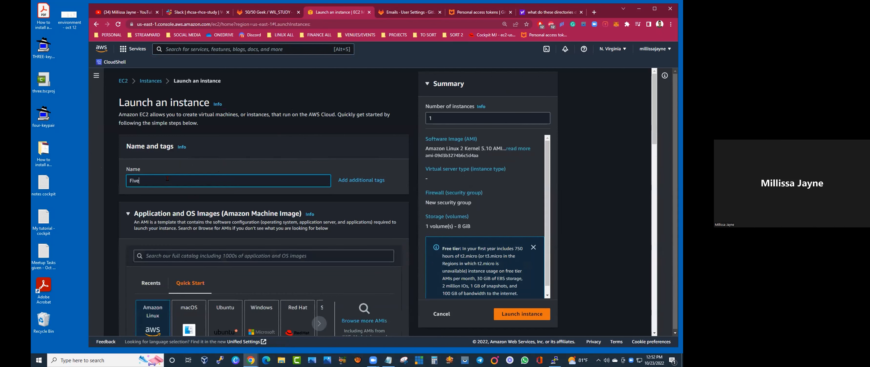
Step: Choose Red Hat as the quick-start operating system image for the new instance
{"action": "scroll", "coordinate": [274, 174], "scroll_direction": "down", "scroll_amount": 2}
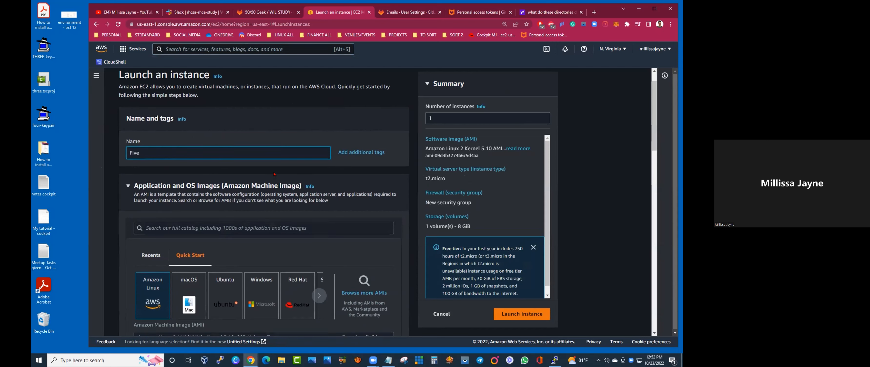
{"action": "scroll", "coordinate": [272, 179], "scroll_direction": "down", "scroll_amount": 1}
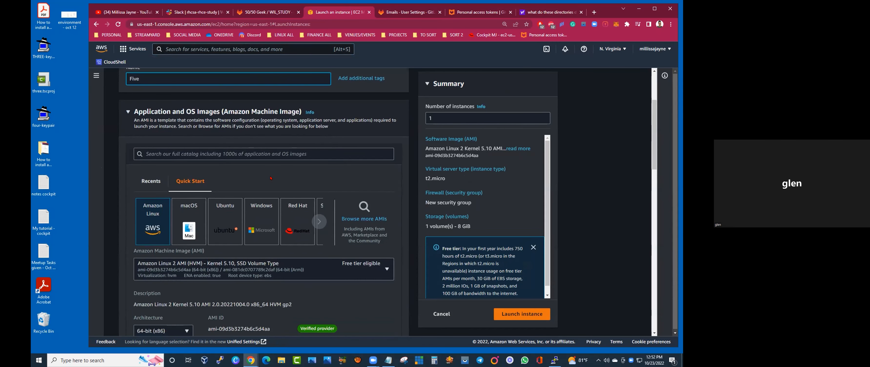
{"action": "scroll", "coordinate": [271, 178], "scroll_direction": "up", "scroll_amount": 1}
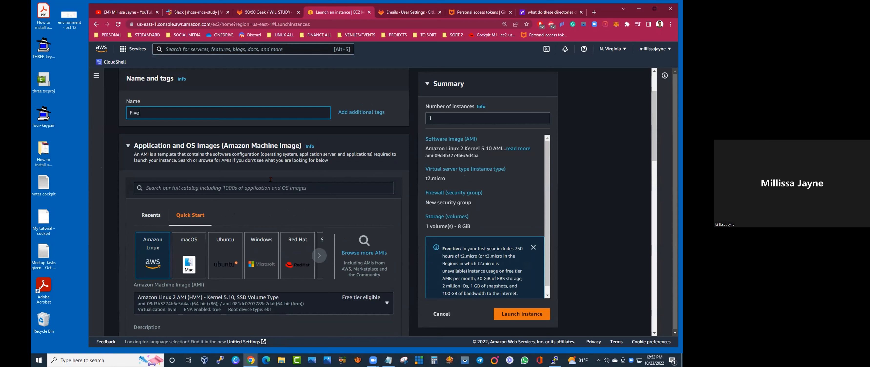
{"action": "scroll", "coordinate": [266, 180], "scroll_direction": "up", "scroll_amount": 3}
{"action": "scroll", "coordinate": [268, 180], "scroll_direction": "down", "scroll_amount": 2}
{"action": "scroll", "coordinate": [269, 180], "scroll_direction": "down", "scroll_amount": 1}
{"action": "scroll", "coordinate": [268, 180], "scroll_direction": "up", "scroll_amount": 3}
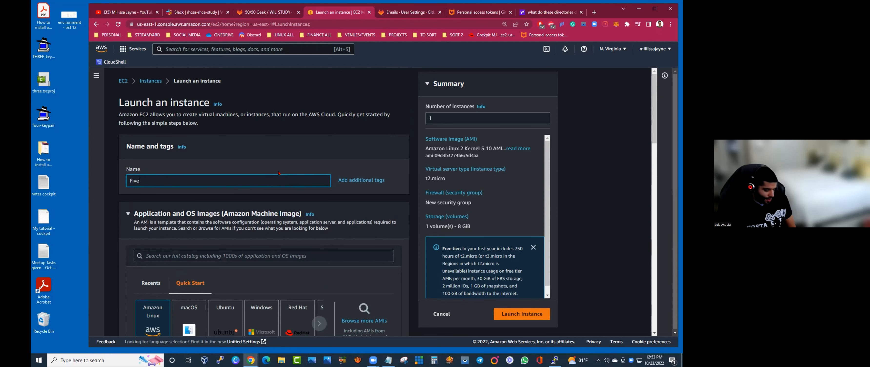
{"action": "scroll", "coordinate": [278, 173], "scroll_direction": "down", "scroll_amount": 2}
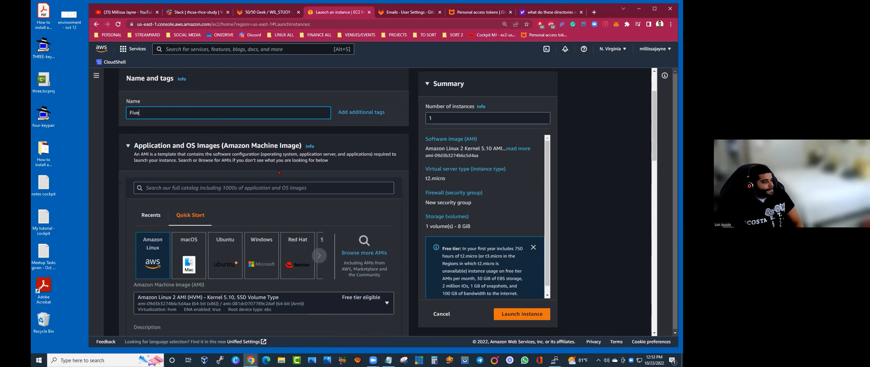
{"action": "scroll", "coordinate": [279, 173], "scroll_direction": "down", "scroll_amount": 3}
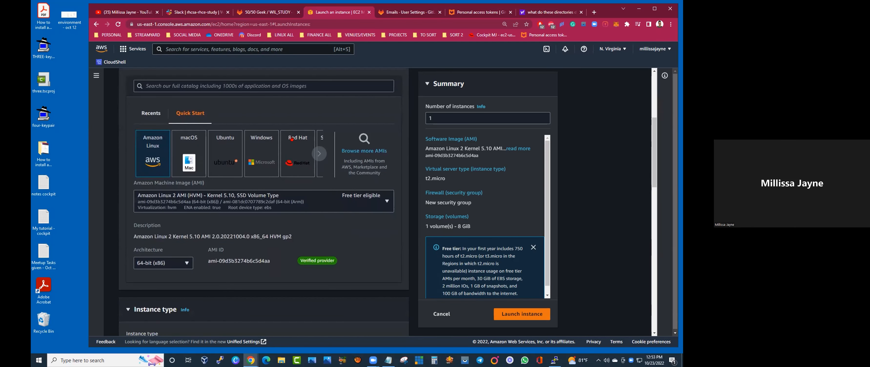
{"action": "left_click", "coordinate": [296, 163]}
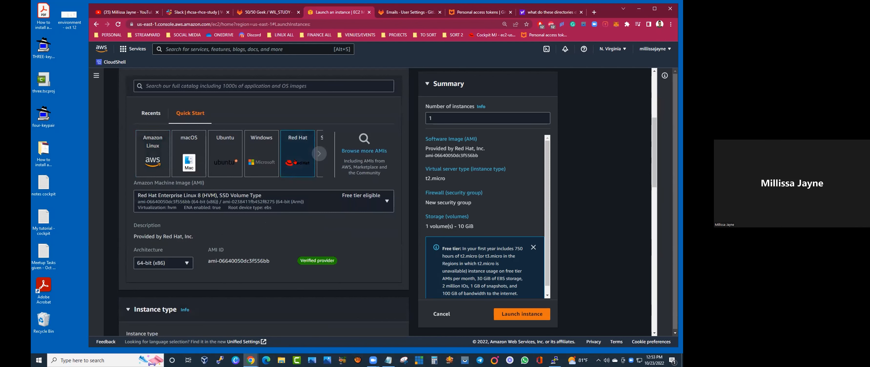
Step: Review the Red Hat image details, architecture, instance type and key pair sections of the launch form
{"action": "scroll", "coordinate": [295, 192], "scroll_direction": "down", "scroll_amount": 1}
{"action": "scroll", "coordinate": [293, 184], "scroll_direction": "down", "scroll_amount": 1}
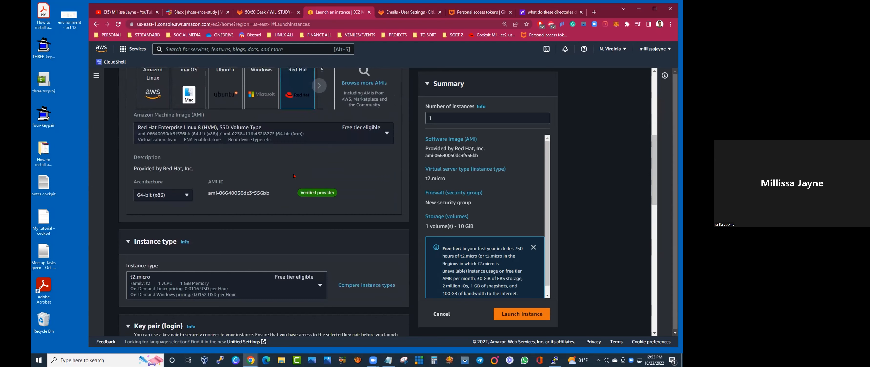
{"action": "scroll", "coordinate": [284, 171], "scroll_direction": "down", "scroll_amount": 1}
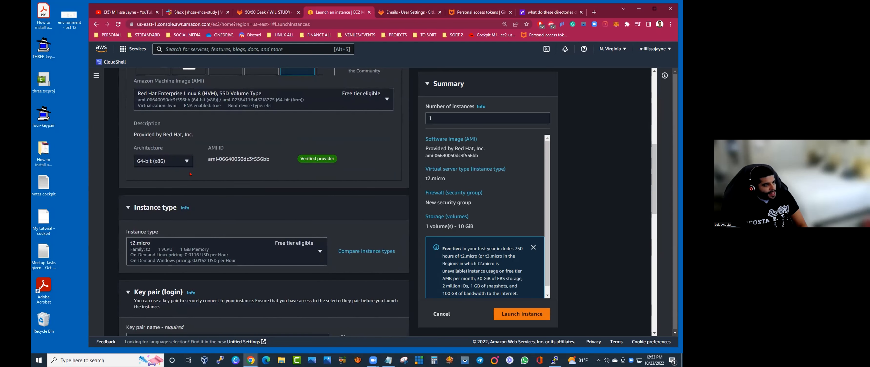
{"action": "scroll", "coordinate": [234, 149], "scroll_direction": "up", "scroll_amount": 1}
{"action": "scroll", "coordinate": [234, 148], "scroll_direction": "down", "scroll_amount": 1}
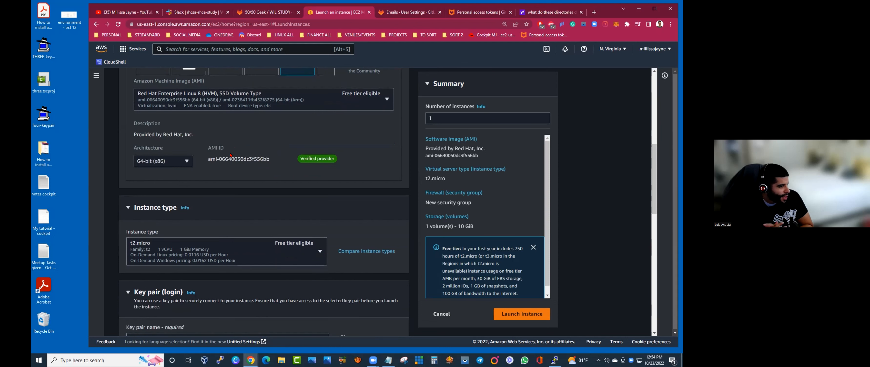
{"action": "scroll", "coordinate": [247, 117], "scroll_direction": "up", "scroll_amount": 5}
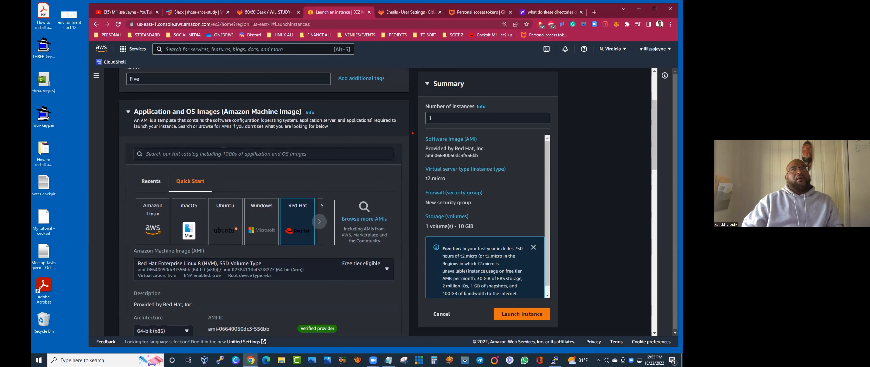
{"action": "scroll", "coordinate": [412, 133], "scroll_direction": "down", "scroll_amount": 1}
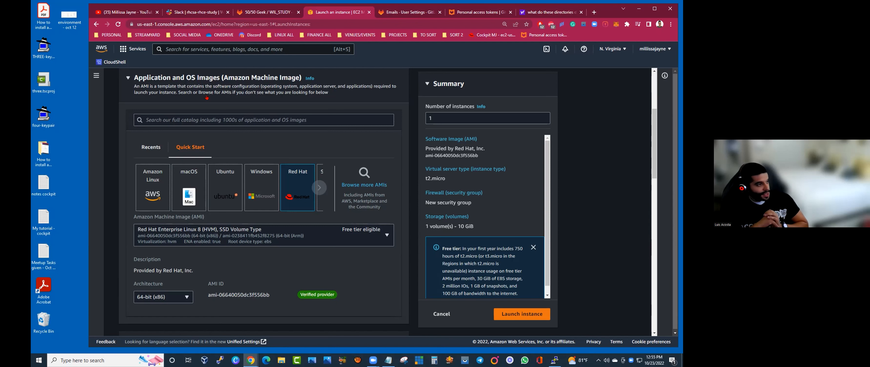
{"action": "scroll", "coordinate": [354, 185], "scroll_direction": "down", "scroll_amount": 4}
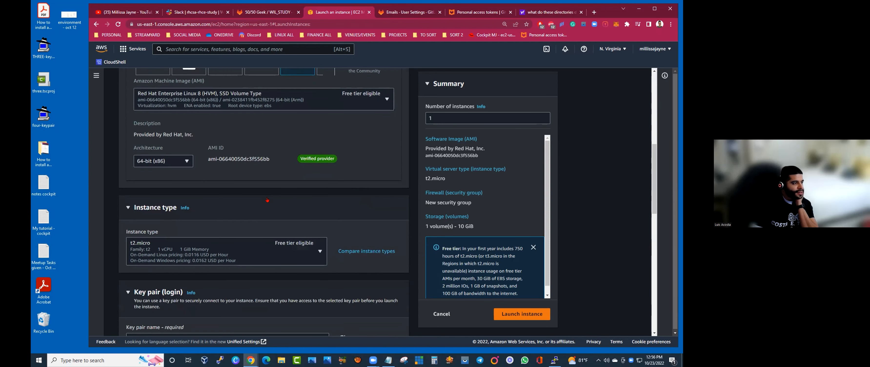
{"action": "scroll", "coordinate": [267, 200], "scroll_direction": "down", "scroll_amount": 1}
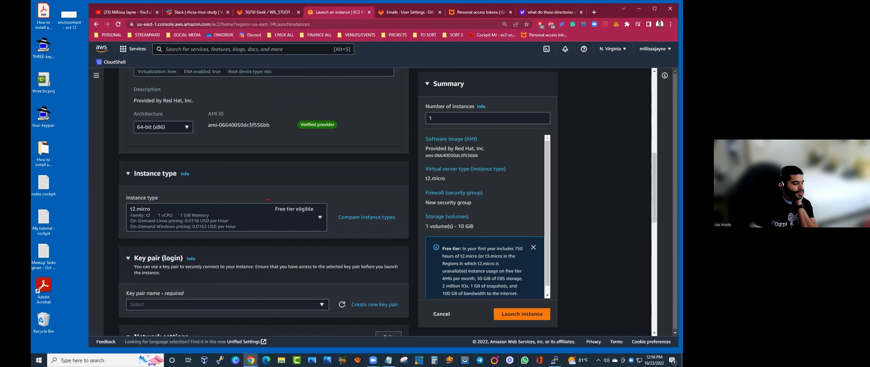
{"action": "scroll", "coordinate": [267, 200], "scroll_direction": "down", "scroll_amount": 2}
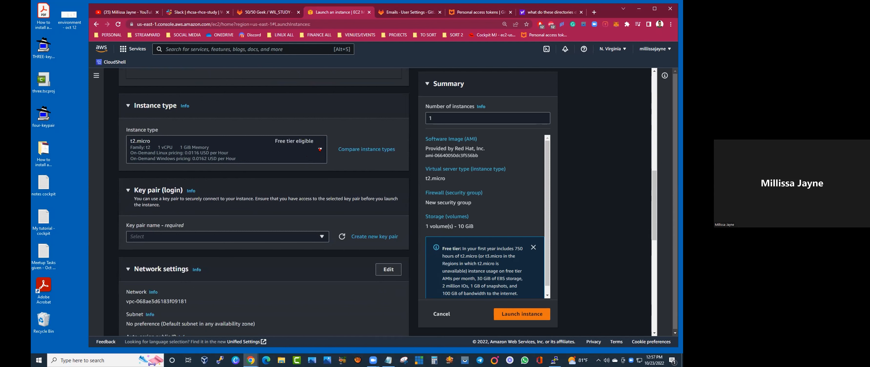
Step: Browse the available instance types with their memory and hourly pricing, then close the list without changing the selection
{"action": "left_click", "coordinate": [320, 149]}
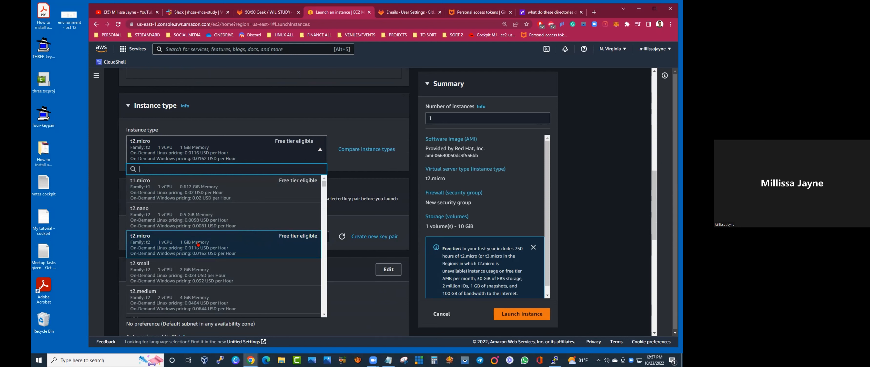
{"action": "left_click_drag", "start_coordinate": [324, 185], "coordinate": [321, 192]}
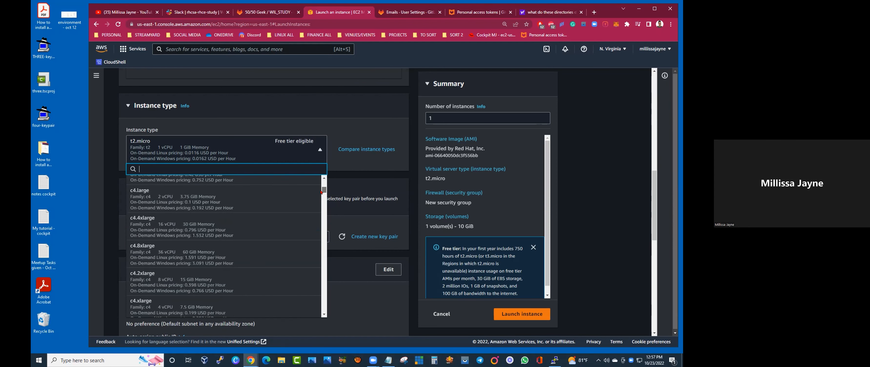
{"action": "scroll", "coordinate": [226, 222], "scroll_direction": "down", "scroll_amount": 3}
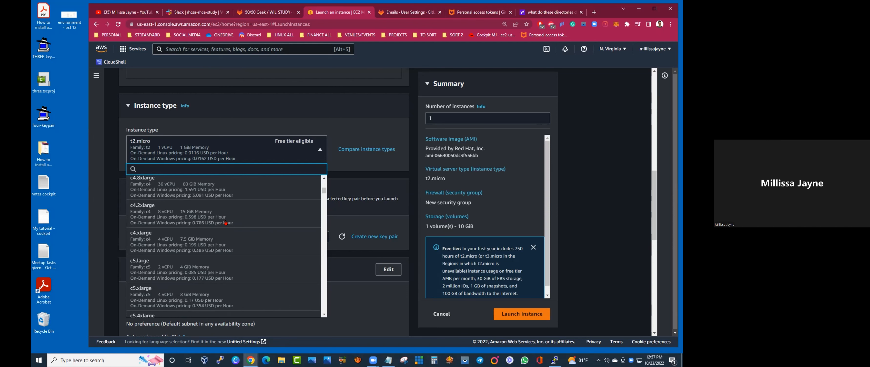
{"action": "scroll", "coordinate": [166, 212], "scroll_direction": "up", "scroll_amount": 1}
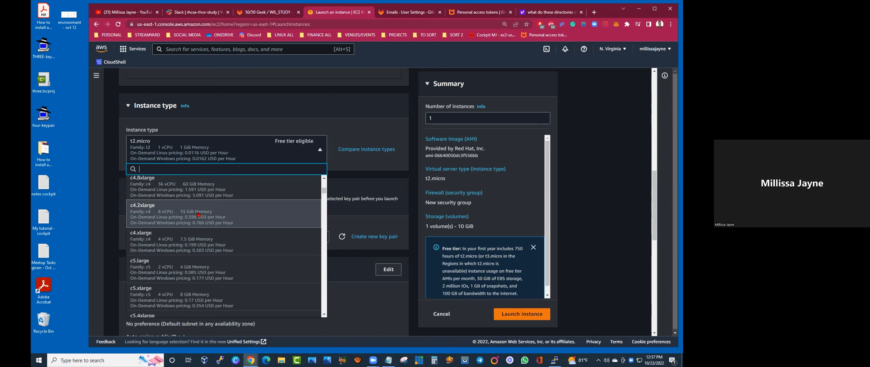
{"action": "scroll", "coordinate": [213, 225], "scroll_direction": "down", "scroll_amount": 6}
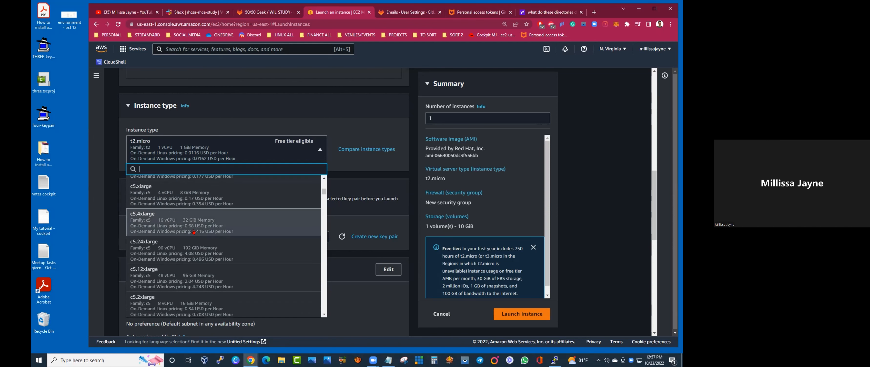
{"action": "scroll", "coordinate": [194, 234], "scroll_direction": "down", "scroll_amount": 10}
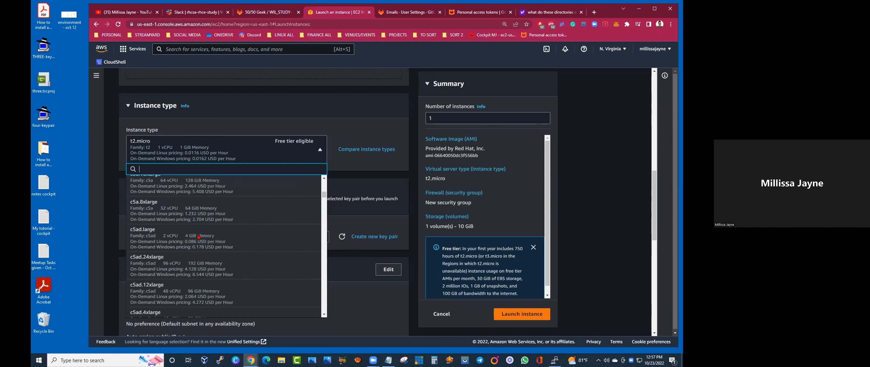
{"action": "scroll", "coordinate": [212, 242], "scroll_direction": "down", "scroll_amount": 10}
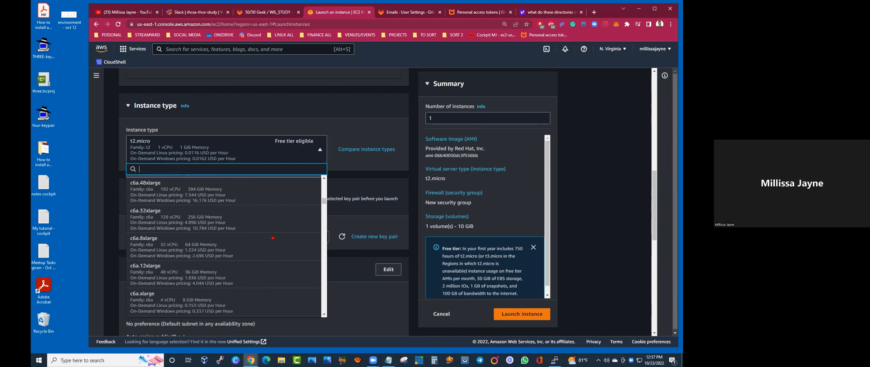
{"action": "left_click_drag", "start_coordinate": [324, 202], "coordinate": [324, 181]}
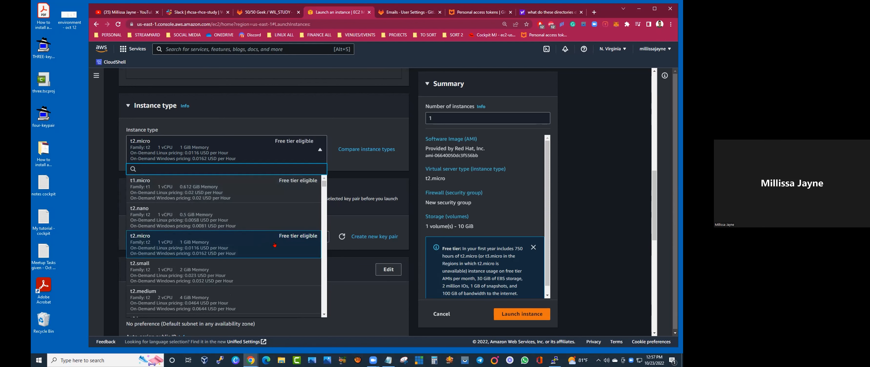
{"action": "left_click", "coordinate": [410, 168]}
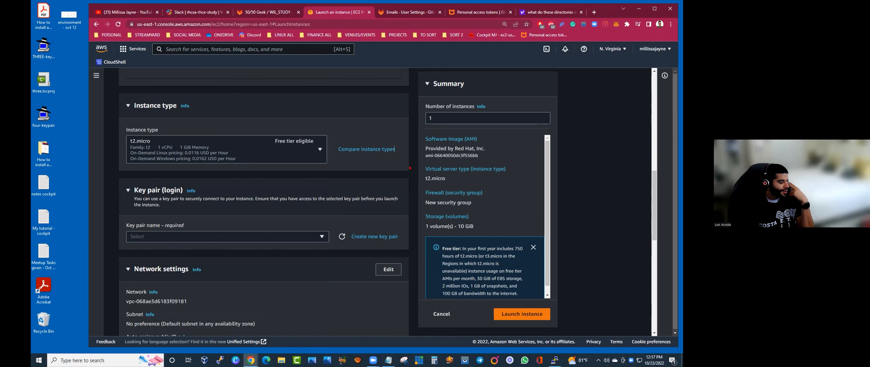
{"action": "left_click", "coordinate": [303, 155]}
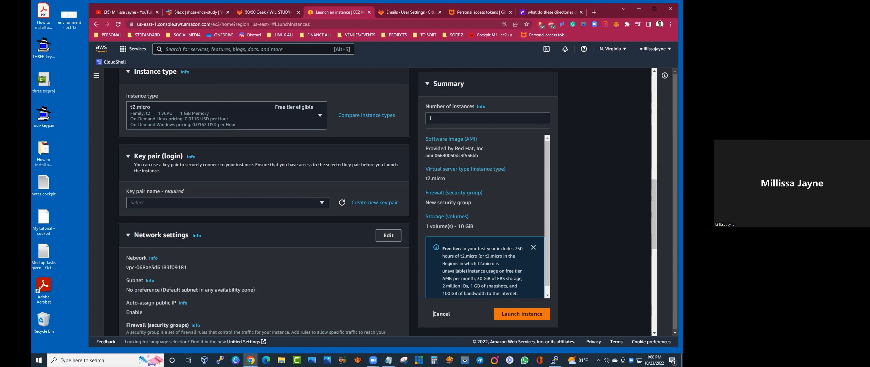
Step: Switch to the Zoom meeting chat and open the shared ssl2buy link about symmetric versus asymmetric encryption
{"action": "left_click", "coordinate": [373, 360]}
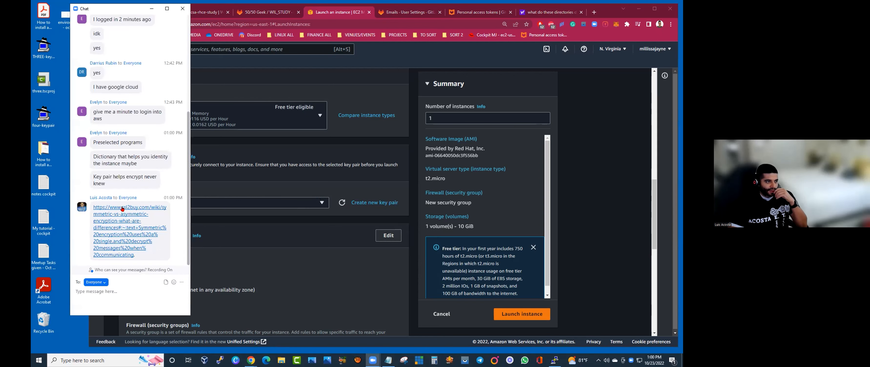
{"action": "left_click", "coordinate": [123, 208]}
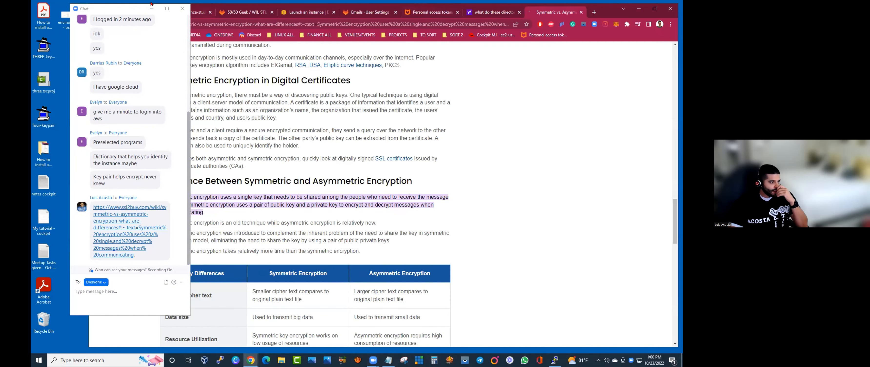
{"action": "left_click", "coordinate": [127, 10]}
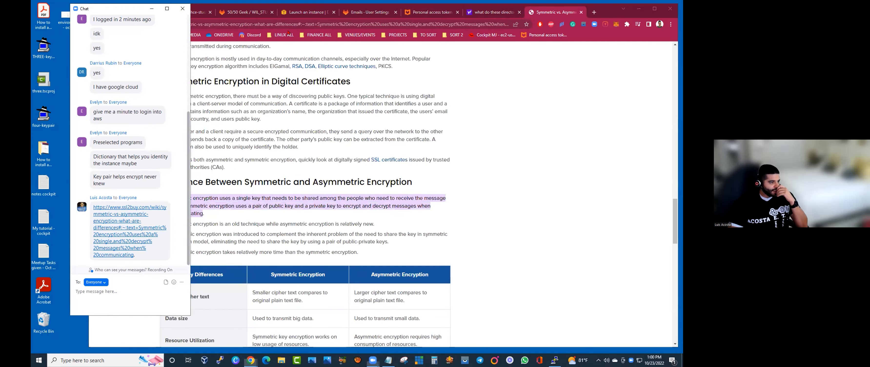
Step: Close the meeting chat and bookmark the Symmetric vs. Asymmetric Encryption article on the bookmarks bar
{"action": "left_click", "coordinate": [182, 9]}
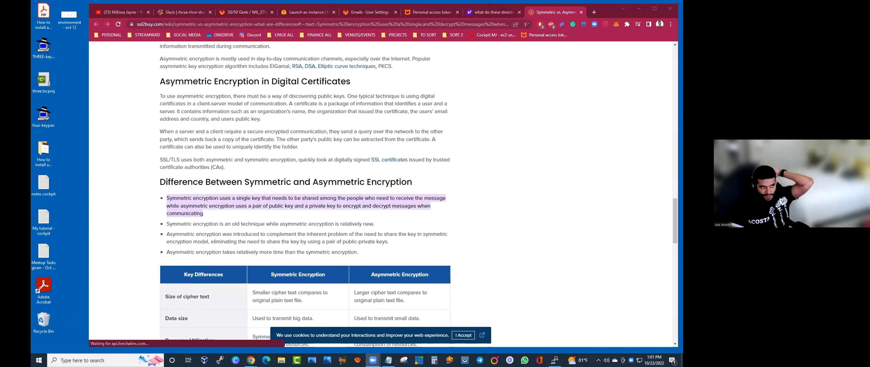
{"action": "scroll", "coordinate": [415, 140], "scroll_direction": "up", "scroll_amount": 10}
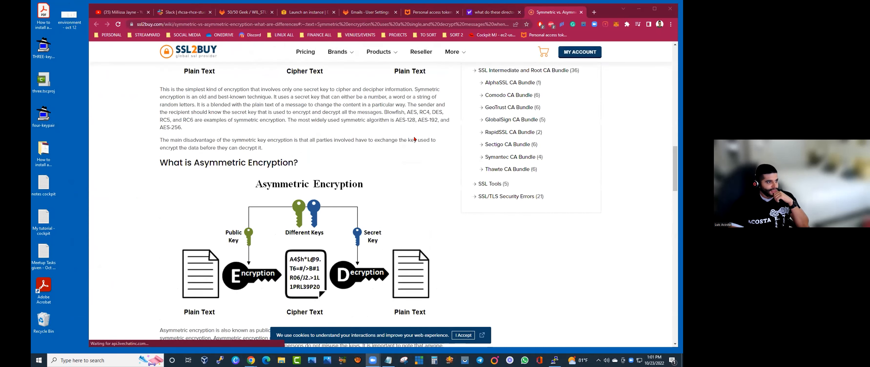
{"action": "scroll", "coordinate": [414, 139], "scroll_direction": "up", "scroll_amount": 10}
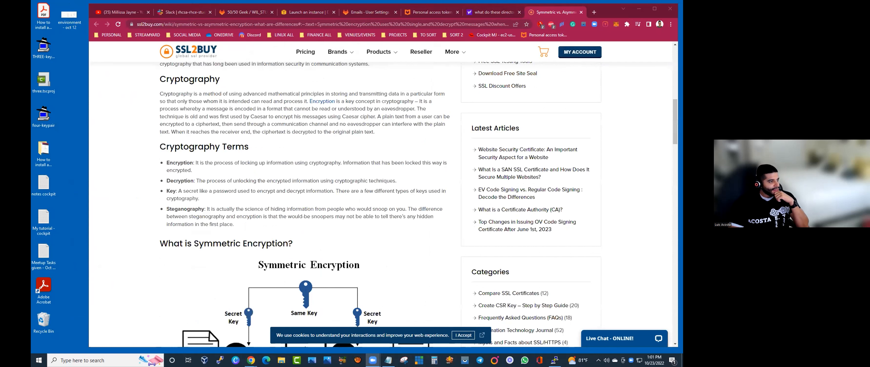
{"action": "left_click", "coordinate": [526, 24]}
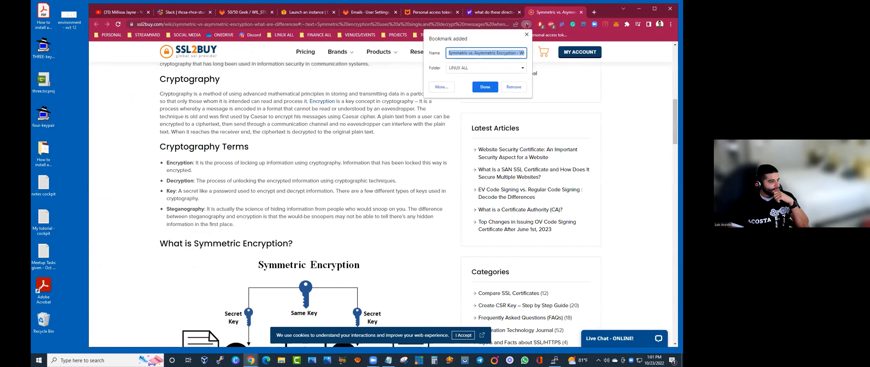
{"action": "left_click", "coordinate": [490, 68]}
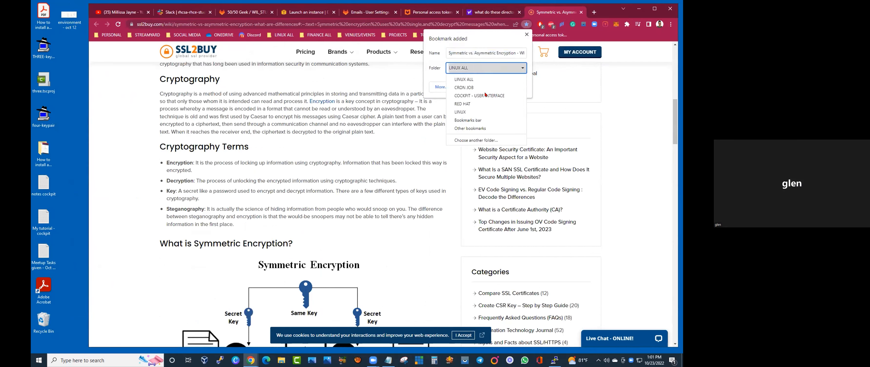
{"action": "left_click", "coordinate": [490, 81]}
{"action": "left_click", "coordinate": [489, 86]}
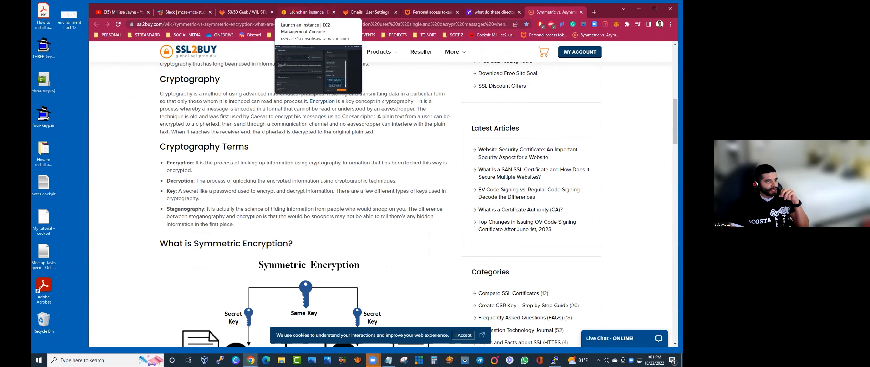
Step: Review the article's cryptography terms and its symmetric and asymmetric encryption diagrams and explanations
{"action": "scroll", "coordinate": [140, 242], "scroll_direction": "up", "scroll_amount": 2}
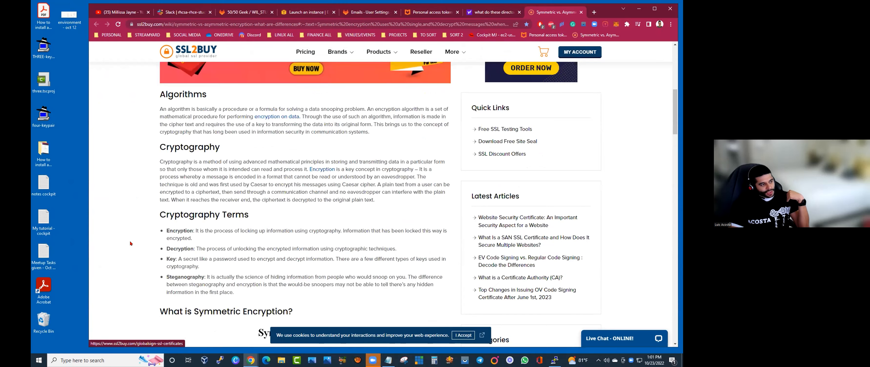
{"action": "scroll", "coordinate": [124, 238], "scroll_direction": "down", "scroll_amount": 5}
{"action": "scroll", "coordinate": [131, 233], "scroll_direction": "down", "scroll_amount": 5}
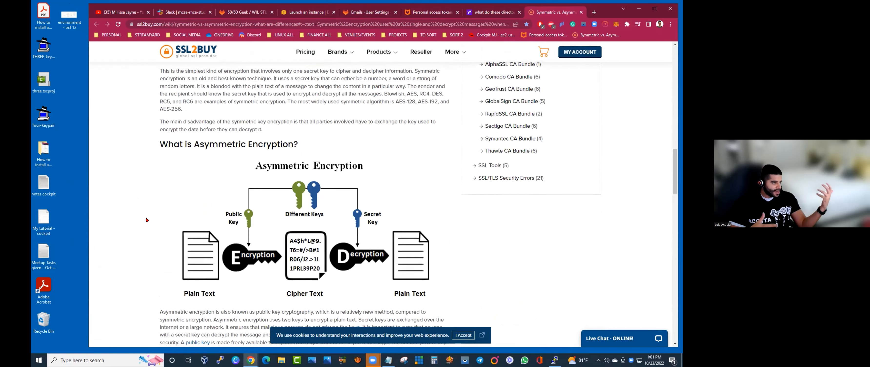
{"action": "scroll", "coordinate": [146, 220], "scroll_direction": "down", "scroll_amount": 2}
{"action": "scroll", "coordinate": [154, 214], "scroll_direction": "up", "scroll_amount": 5}
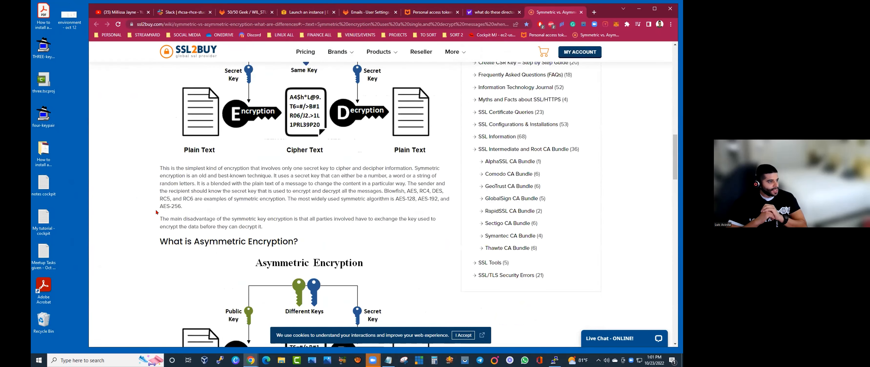
{"action": "scroll", "coordinate": [157, 212], "scroll_direction": "down", "scroll_amount": 8}
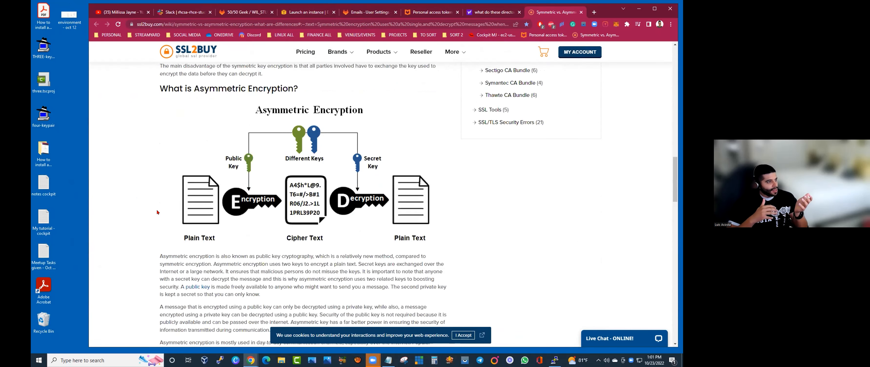
{"action": "scroll", "coordinate": [157, 212], "scroll_direction": "down", "scroll_amount": 5}
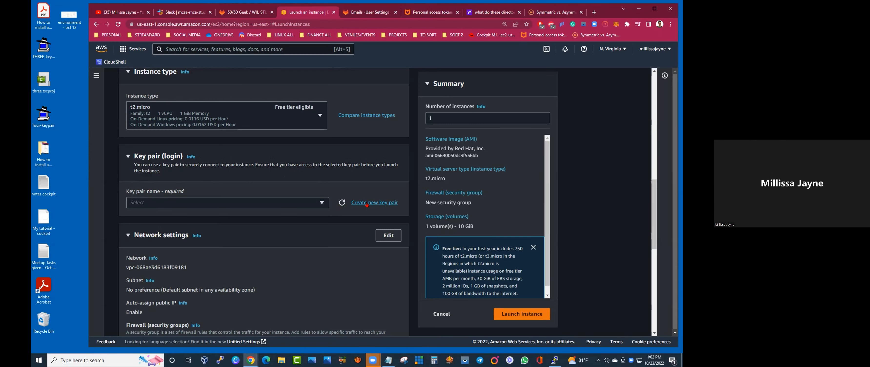
Step: Start a new key pair for the instance, name it Five-keypair and choose the .ppk private key file format
{"action": "left_click", "coordinate": [367, 202]}
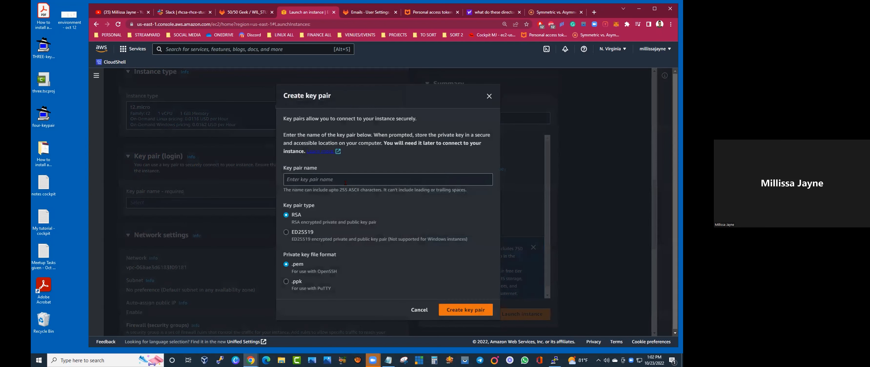
{"action": "left_click", "coordinate": [336, 179]}
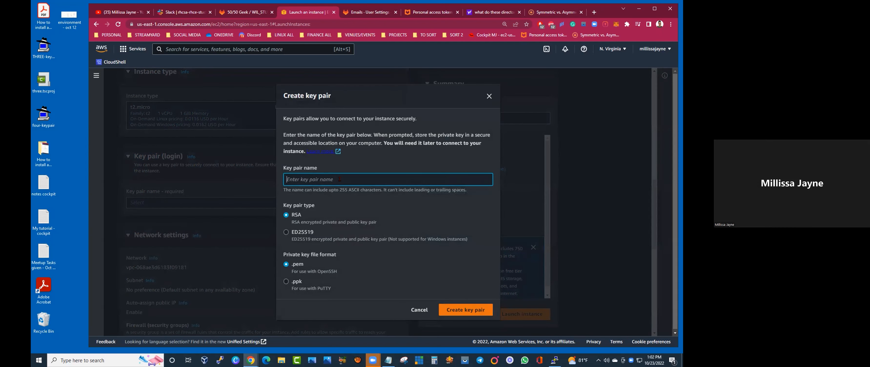
{"action": "type", "text": "Five-keypair"}
{"action": "left_click", "coordinate": [286, 282]}
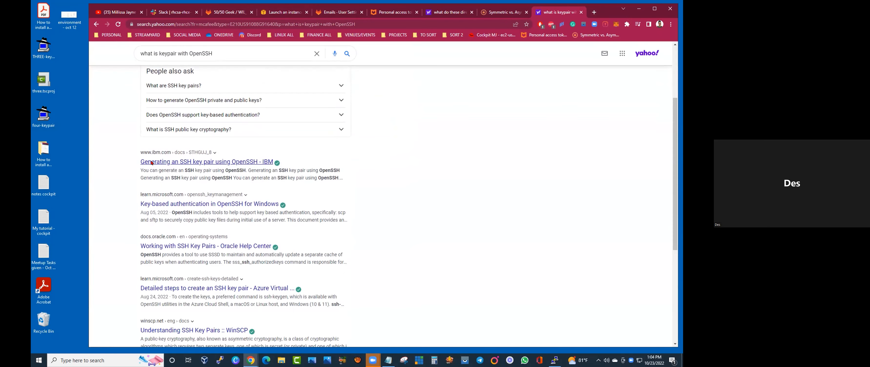
Step: Open IBM's search result on generating an SSH key pair using OpenSSH and read its procedure
{"action": "left_click", "coordinate": [149, 162]}
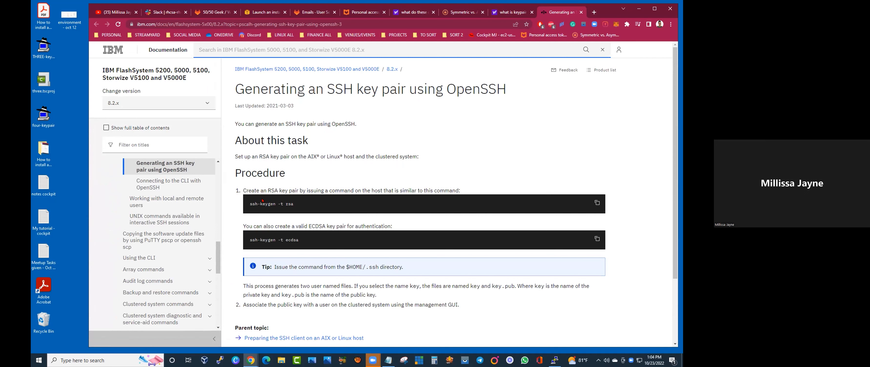
{"action": "scroll", "coordinate": [331, 188], "scroll_direction": "down", "scroll_amount": 3}
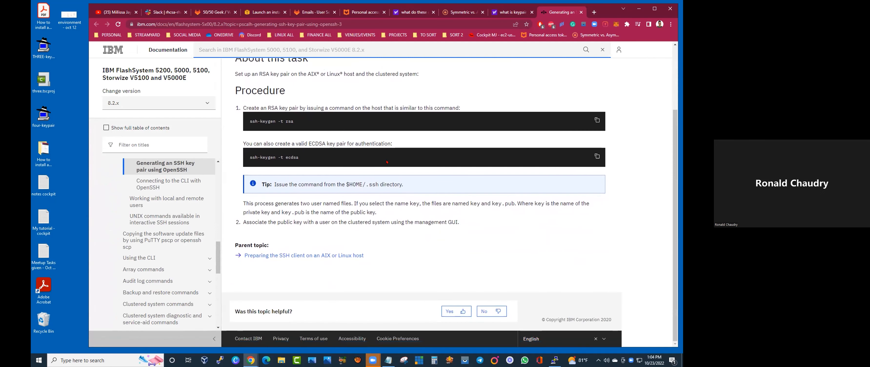
{"action": "scroll", "coordinate": [367, 172], "scroll_direction": "up", "scroll_amount": 3}
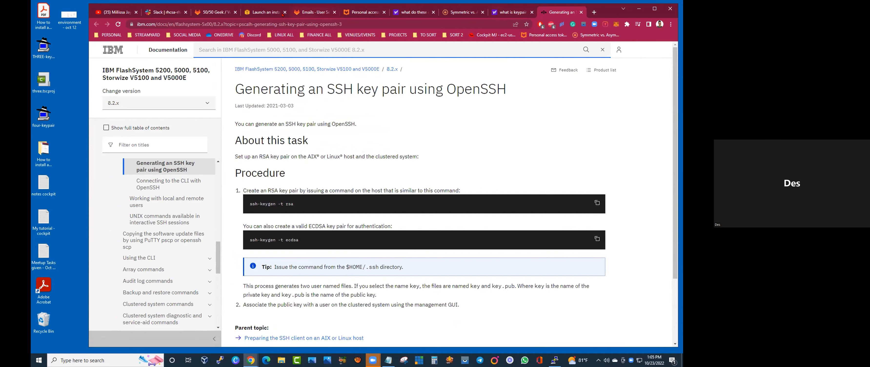
Step: Return to the EC2 launch form and create the Five-keypair key pair in .ppk format
{"action": "left_click", "coordinate": [262, 13]}
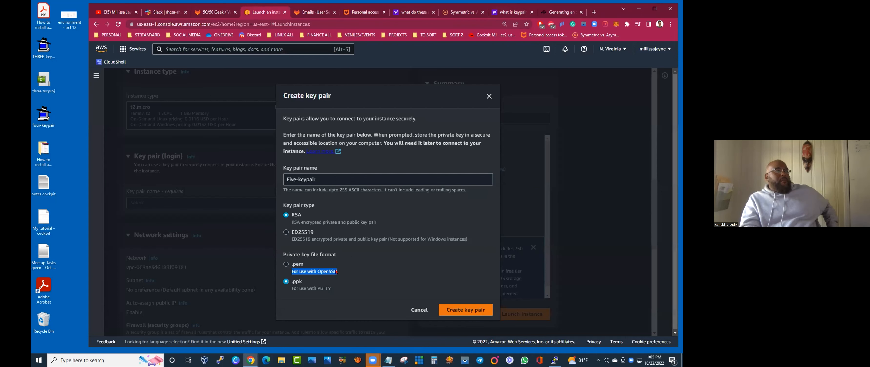
{"action": "left_click", "coordinate": [347, 267]}
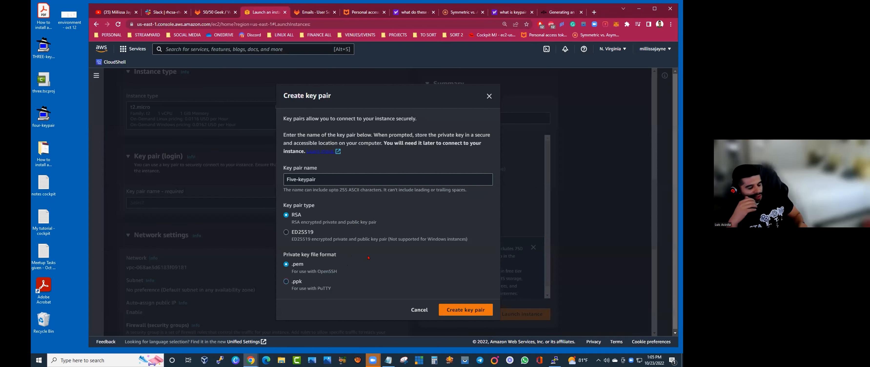
{"action": "left_click", "coordinate": [288, 282]}
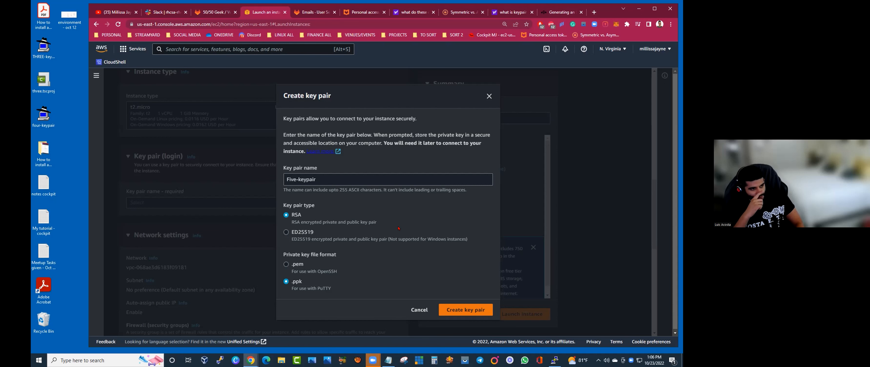
{"action": "left_click", "coordinate": [457, 308]}
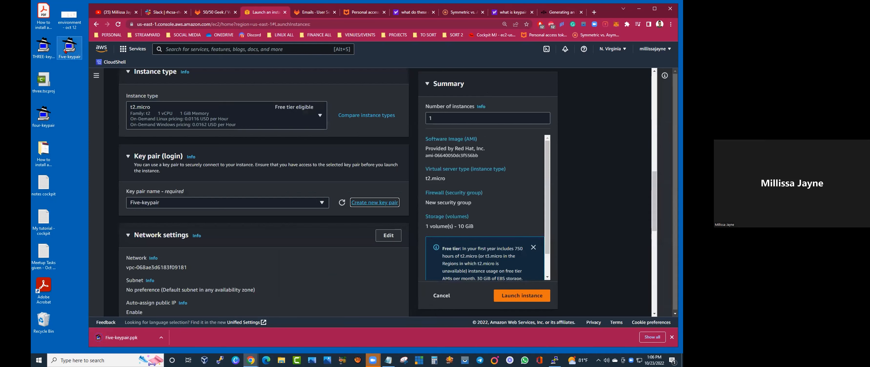
Step: Review the launch form's network settings, and open the bookmarked Dictionary.com article on "Ingress" vs. "Egress" in a new browser tab
{"action": "scroll", "coordinate": [274, 155], "scroll_direction": "down", "scroll_amount": 4}
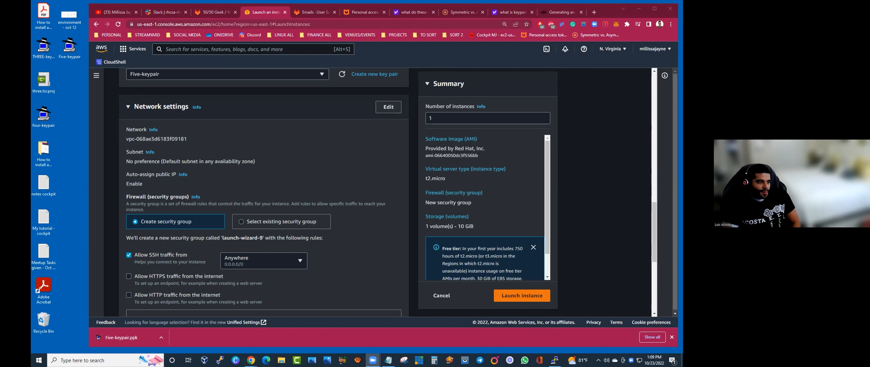
{"action": "left_click", "coordinate": [594, 12]}
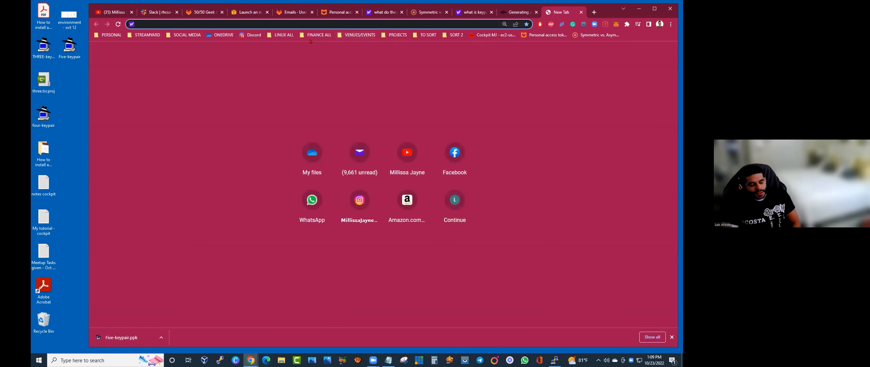
{"action": "left_click", "coordinate": [286, 36]}
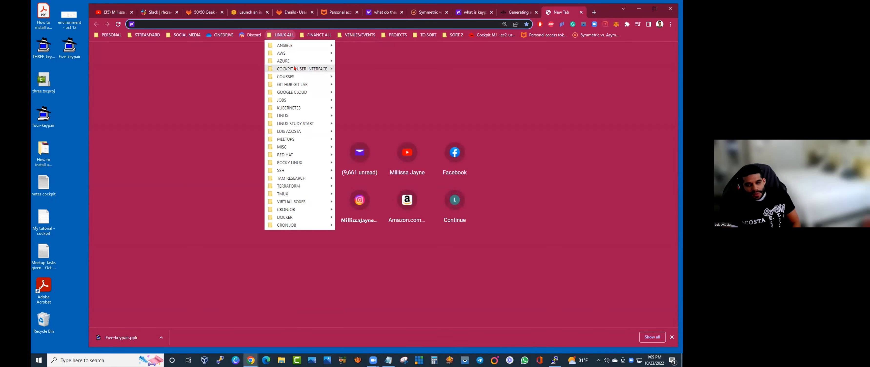
{"action": "mouse_move", "coordinate": [301, 69]}
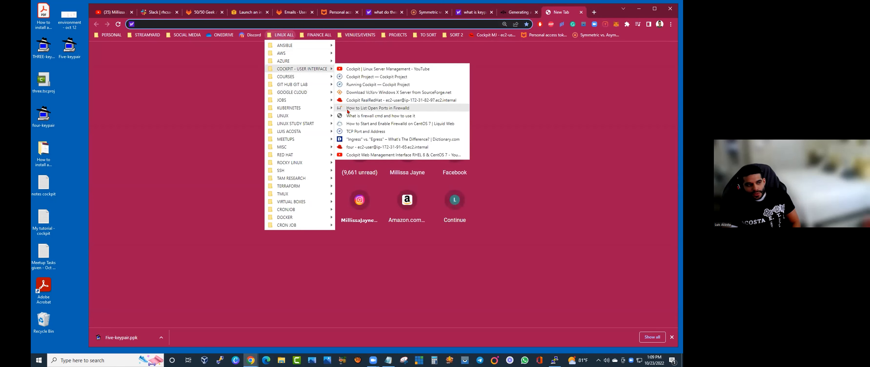
{"action": "left_click", "coordinate": [360, 140]}
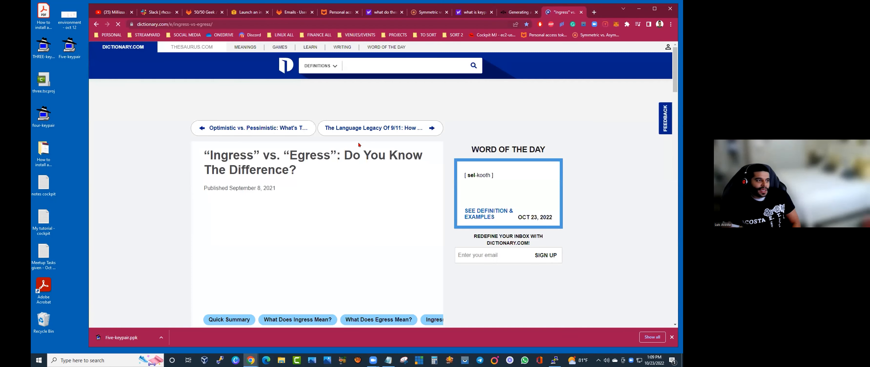
Step: Read the article's quick summary and its sections on the meanings of ingress and egress
{"action": "scroll", "coordinate": [349, 158], "scroll_direction": "down", "scroll_amount": 5}
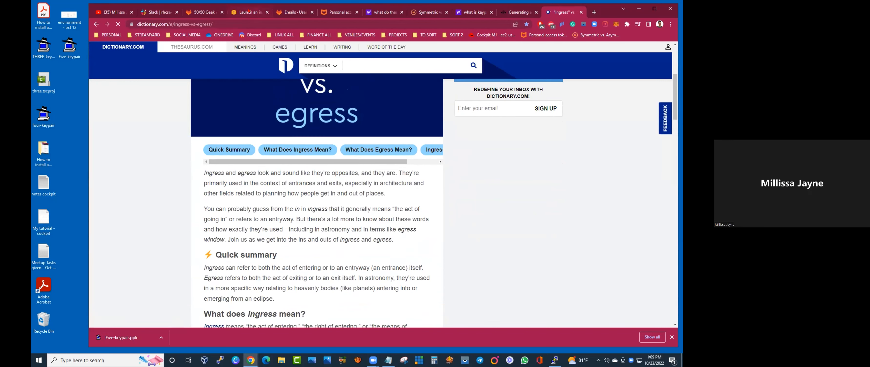
{"action": "scroll", "coordinate": [501, 133], "scroll_direction": "down", "scroll_amount": 1}
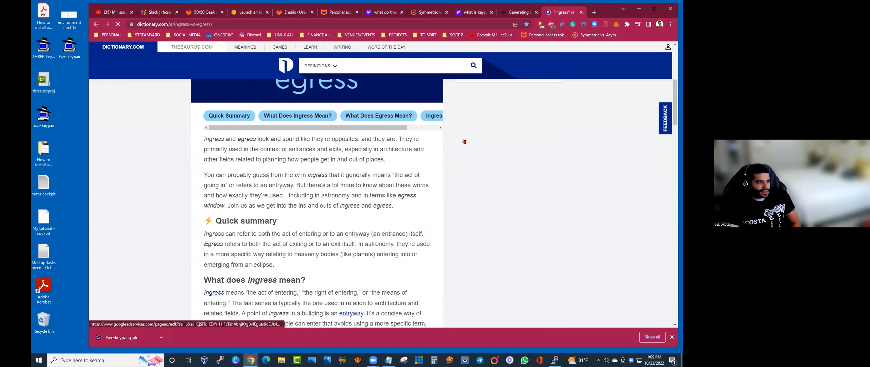
{"action": "scroll", "coordinate": [464, 142], "scroll_direction": "up", "scroll_amount": 1}
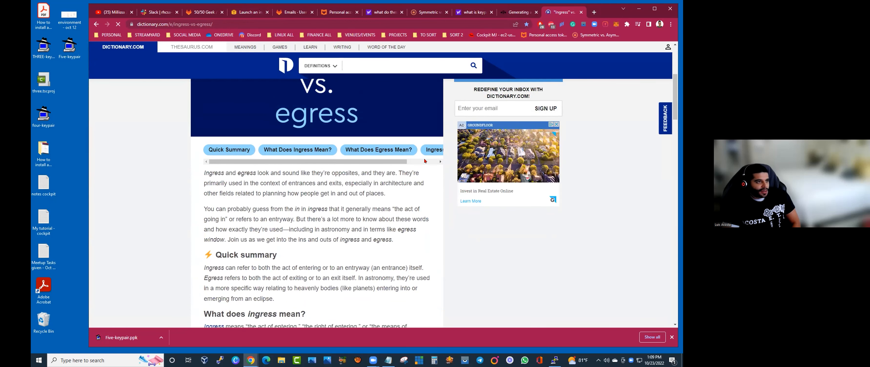
{"action": "scroll", "coordinate": [425, 161], "scroll_direction": "down", "scroll_amount": 2}
{"action": "scroll", "coordinate": [424, 161], "scroll_direction": "down", "scroll_amount": 3}
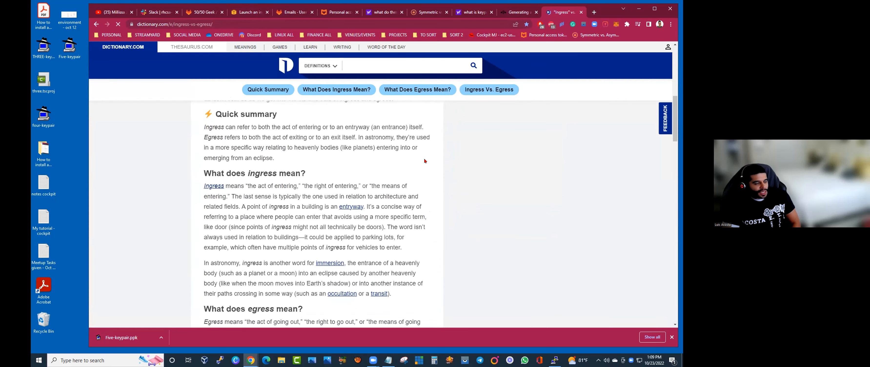
{"action": "scroll", "coordinate": [424, 161], "scroll_direction": "down", "scroll_amount": 2}
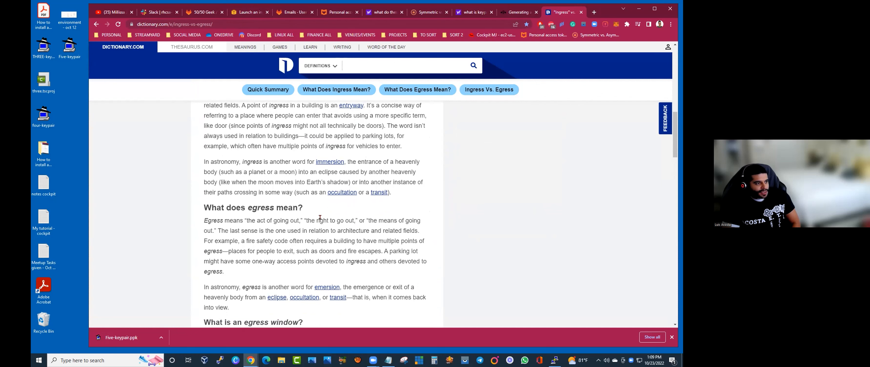
{"action": "scroll", "coordinate": [376, 210], "scroll_direction": "down", "scroll_amount": 1}
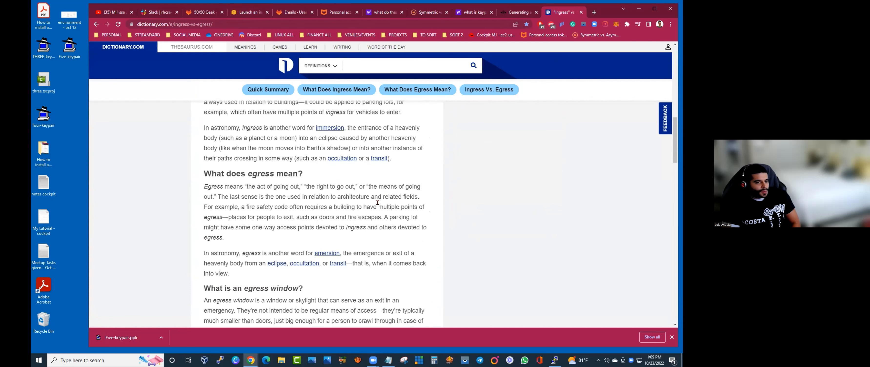
{"action": "scroll", "coordinate": [378, 203], "scroll_direction": "down", "scroll_amount": 2}
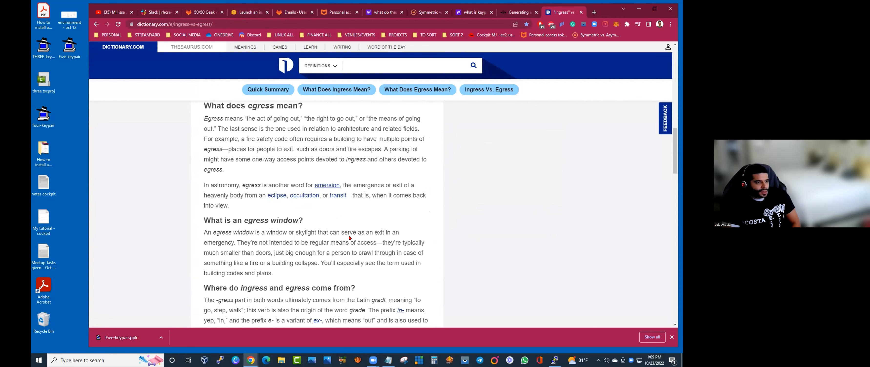
{"action": "scroll", "coordinate": [370, 218], "scroll_direction": "up", "scroll_amount": 2}
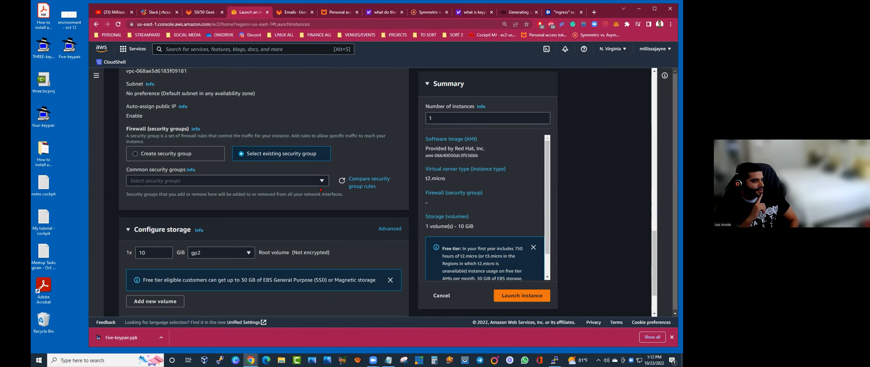
Step: Assign the existing default security group to the new instance
{"action": "left_click", "coordinate": [322, 181]}
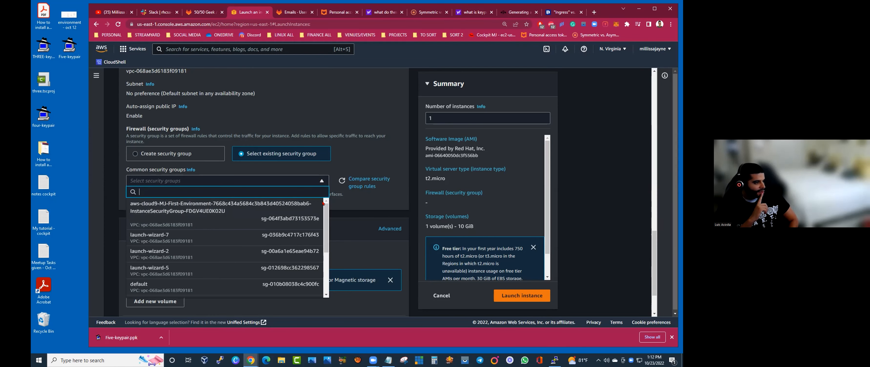
{"action": "scroll", "coordinate": [325, 211], "scroll_direction": "down", "scroll_amount": 1}
{"action": "left_click", "coordinate": [321, 181]}
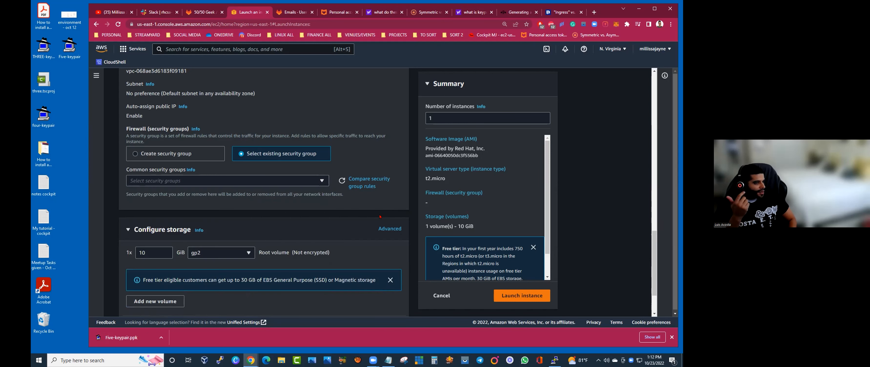
{"action": "left_click", "coordinate": [322, 181]}
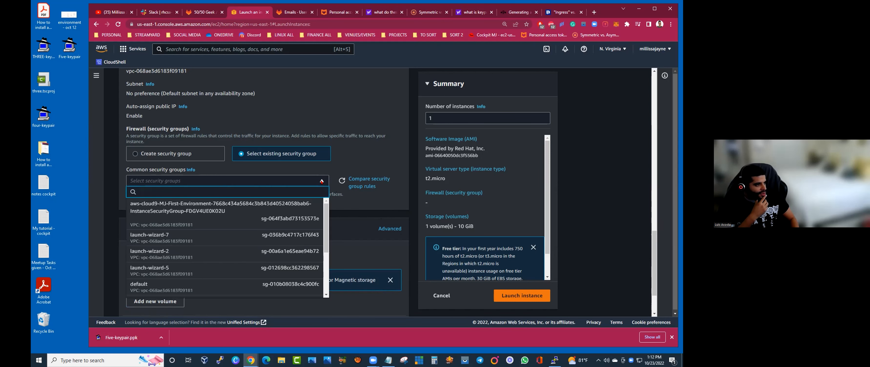
{"action": "left_click", "coordinate": [261, 288]}
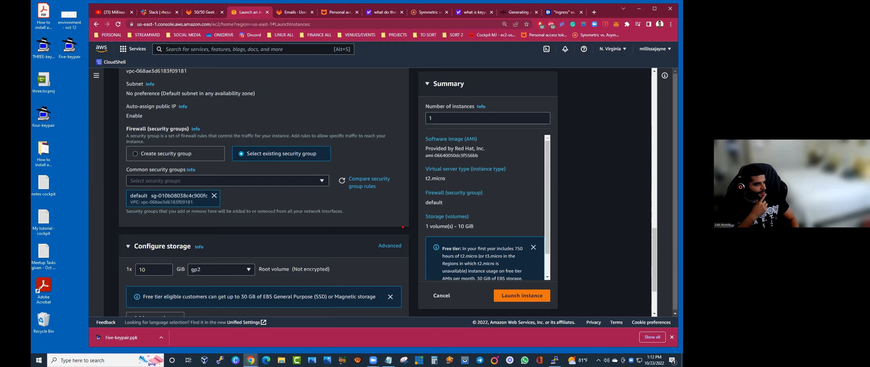
Step: Review the storage and advanced details in the launch form and launch the instance
{"action": "scroll", "coordinate": [267, 240], "scroll_direction": "down", "scroll_amount": 3}
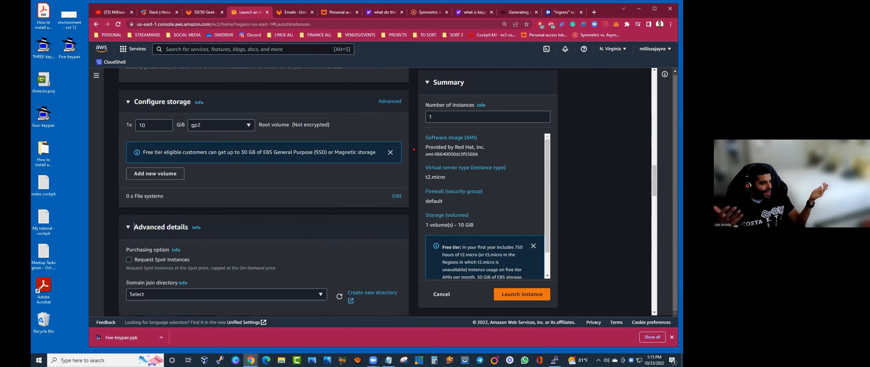
{"action": "scroll", "coordinate": [415, 150], "scroll_direction": "down", "scroll_amount": 15}
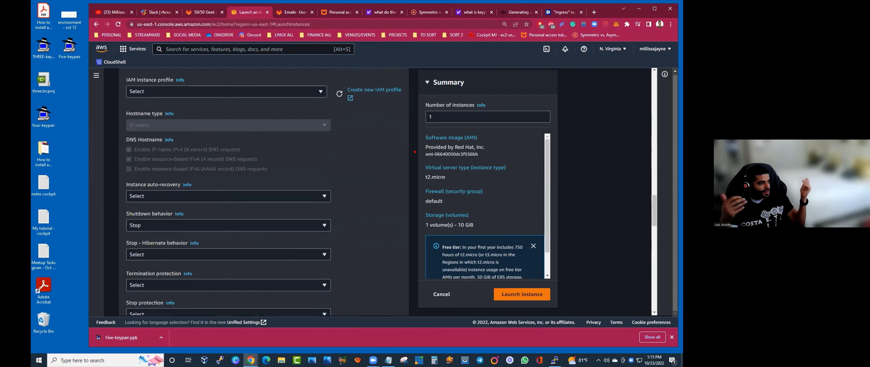
{"action": "scroll", "coordinate": [415, 151], "scroll_direction": "down", "scroll_amount": 15}
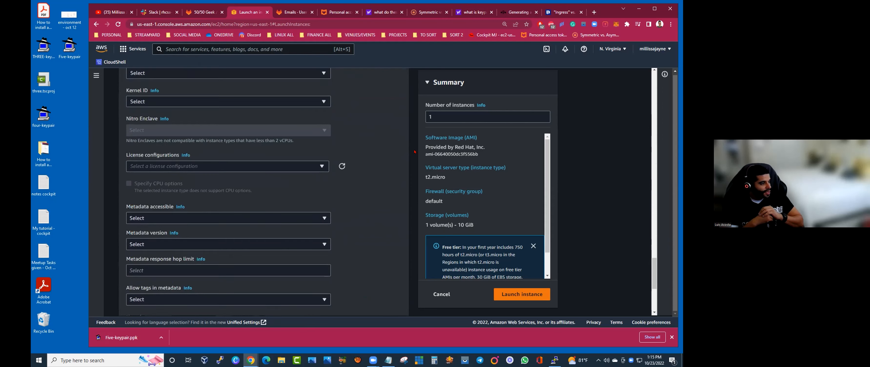
{"action": "left_click", "coordinate": [522, 294]}
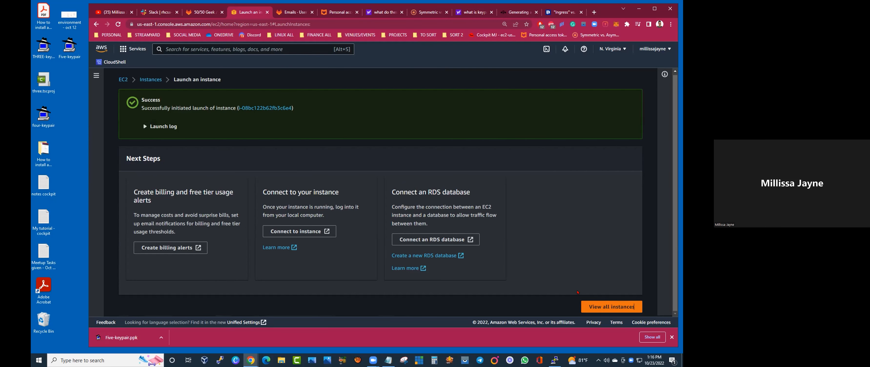
Step: Open the Five instance's summary from the list of all instances and copy its public IPv4 DNS
{"action": "left_click", "coordinate": [607, 308]}
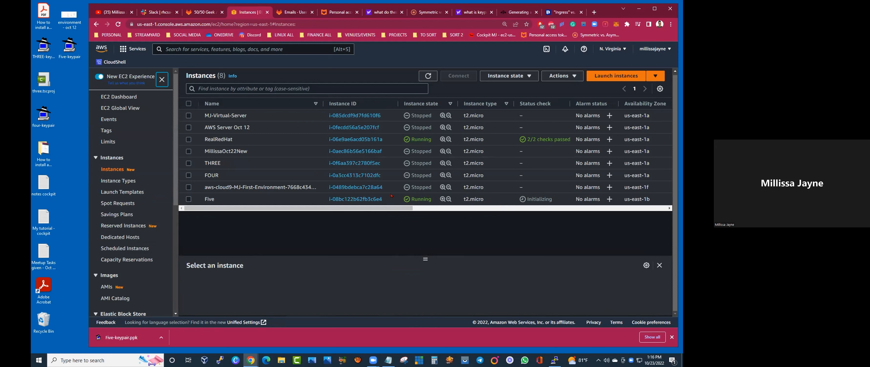
{"action": "left_click", "coordinate": [349, 201]}
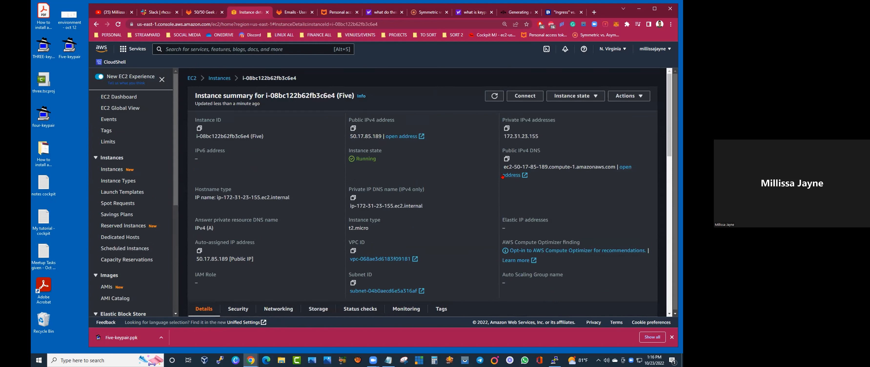
{"action": "left_click", "coordinate": [507, 159]}
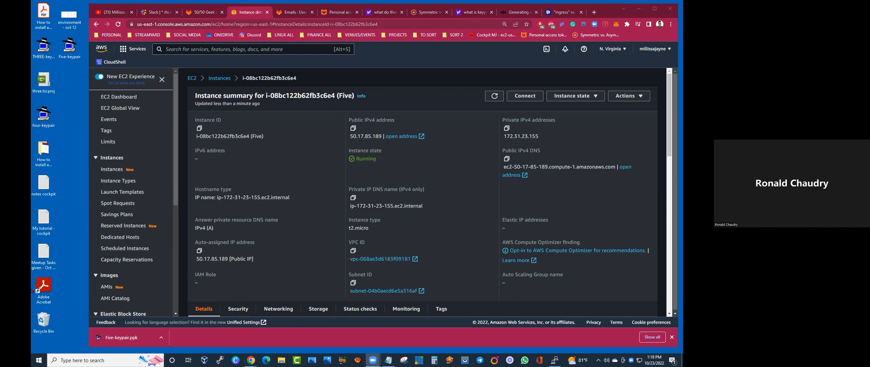
{"action": "left_click", "coordinate": [539, 136]}
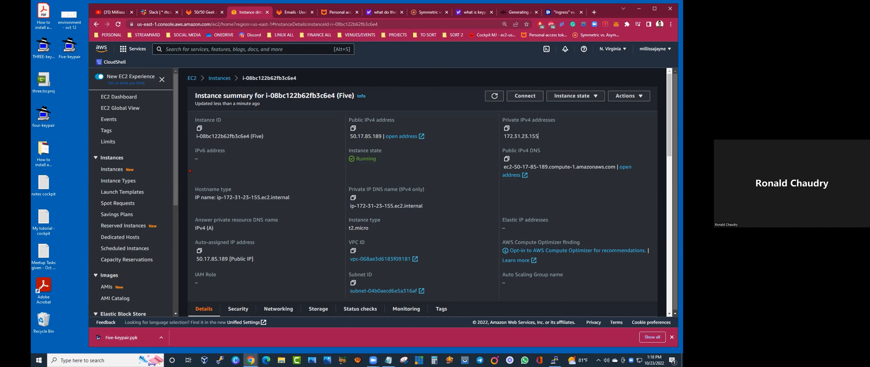
Step: Open the Windows Calculator in Scientific mode and place it over the instance summary
{"action": "left_click", "coordinate": [36, 359]}
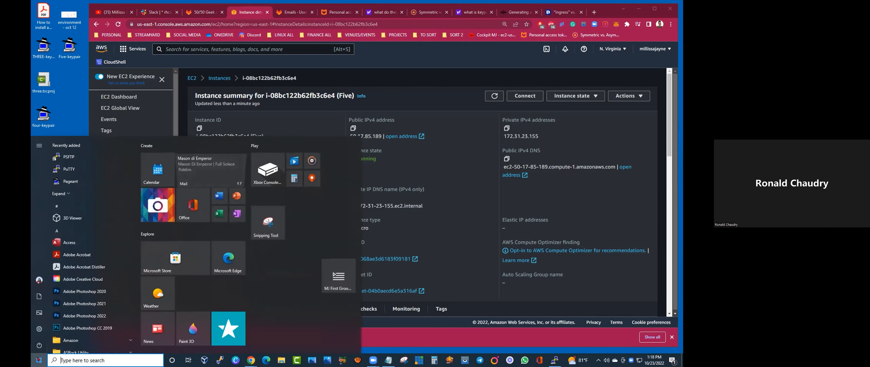
{"action": "type", "text": "calculator"}
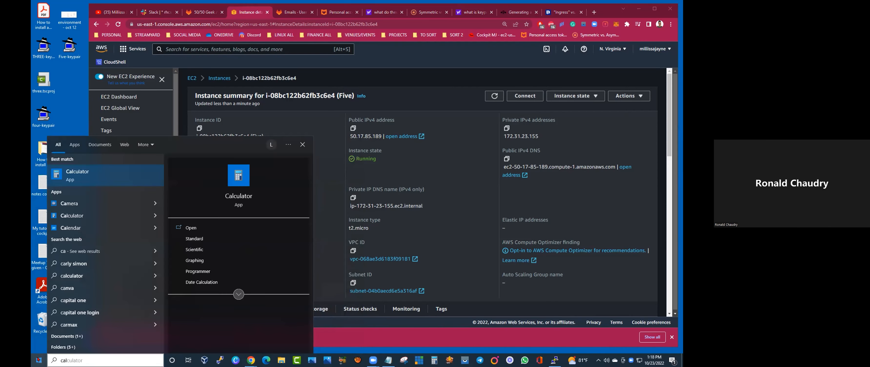
{"action": "key", "text": "Return"}
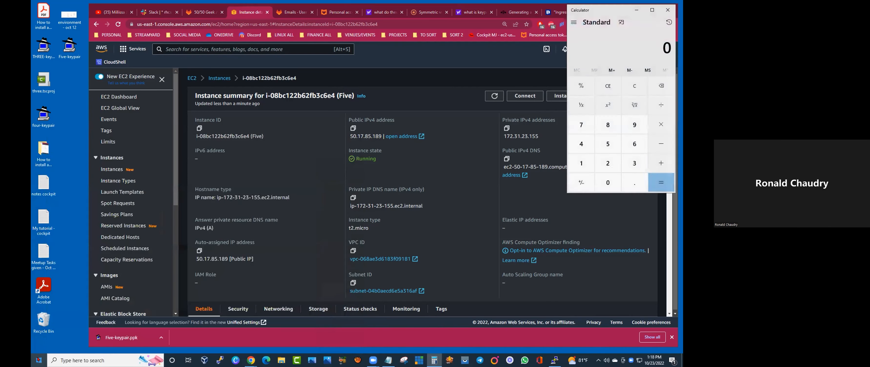
{"action": "left_click", "coordinate": [578, 24]}
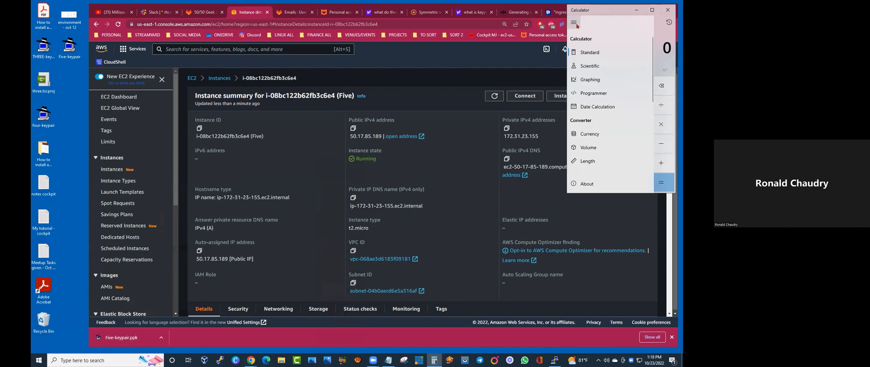
{"action": "left_click", "coordinate": [589, 67]}
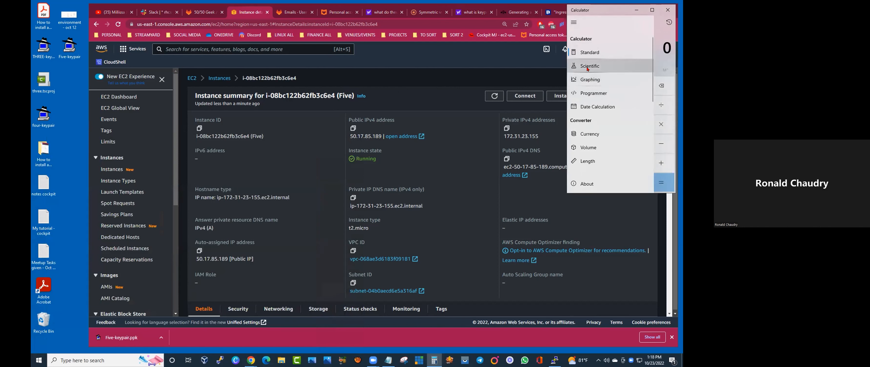
{"action": "left_click", "coordinate": [574, 23]}
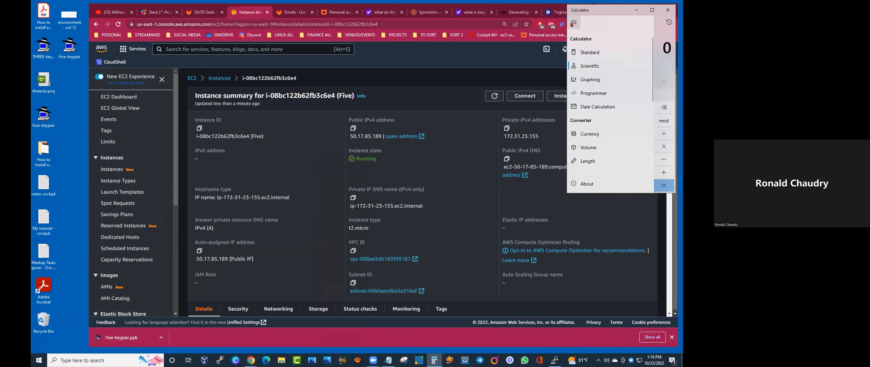
{"action": "left_click", "coordinate": [588, 63]}
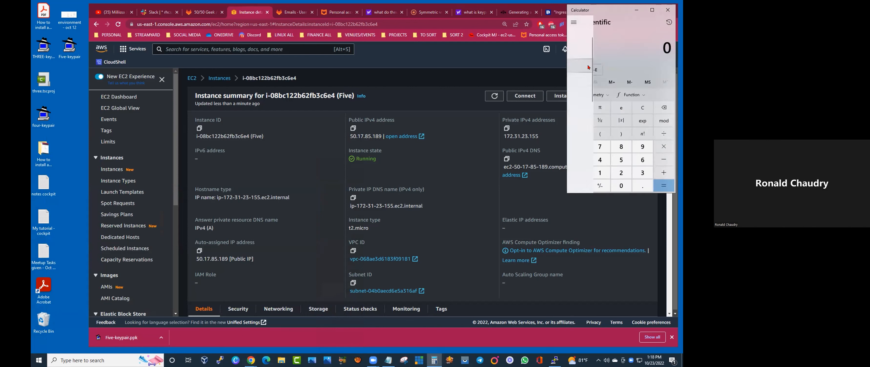
{"action": "left_click_drag", "start_coordinate": [589, 11], "coordinate": [559, 41]}
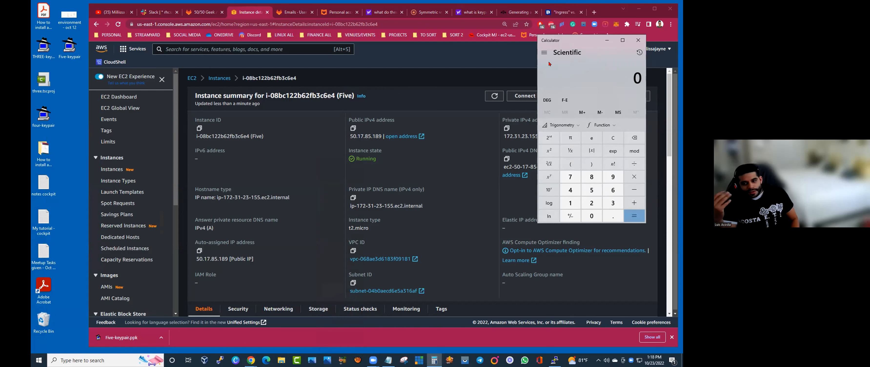
{"action": "left_click_drag", "start_coordinate": [555, 43], "coordinate": [556, 86]}
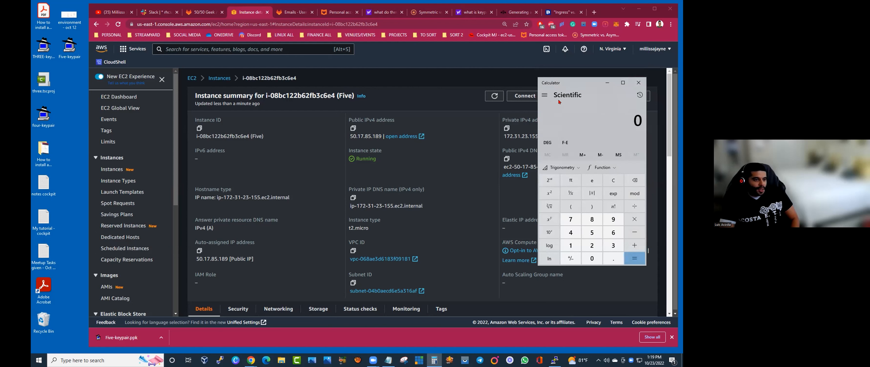
Step: Calculate 2 to the power of 32, and close the Calculator
{"action": "left_click", "coordinate": [592, 245]}
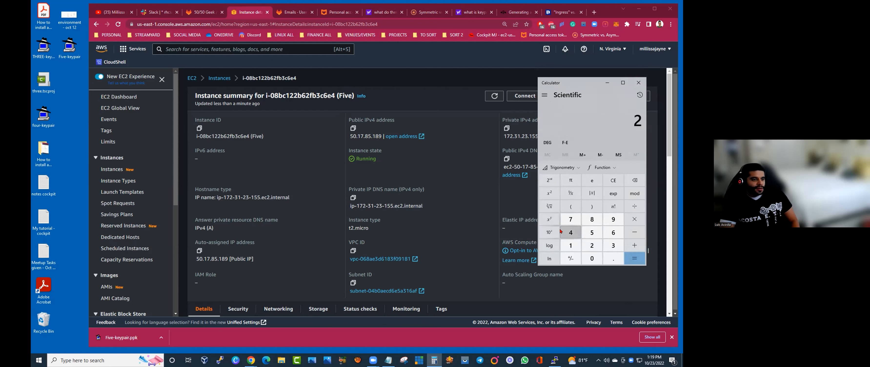
{"action": "left_click", "coordinate": [549, 219]}
{"action": "left_click", "coordinate": [608, 247]}
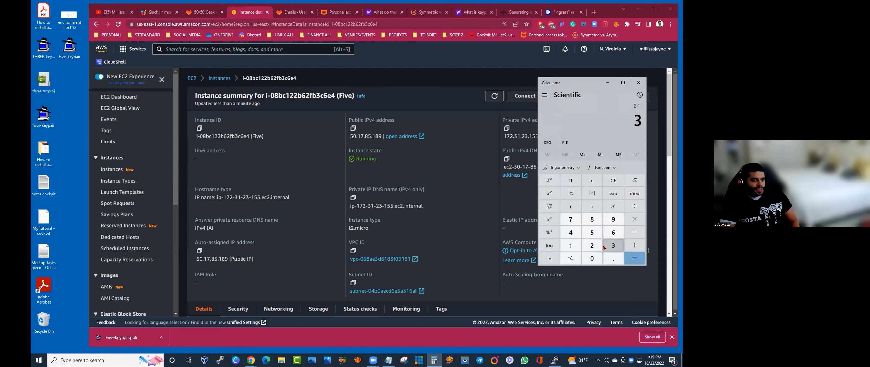
{"action": "left_click", "coordinate": [592, 246]}
{"action": "left_click", "coordinate": [636, 259]}
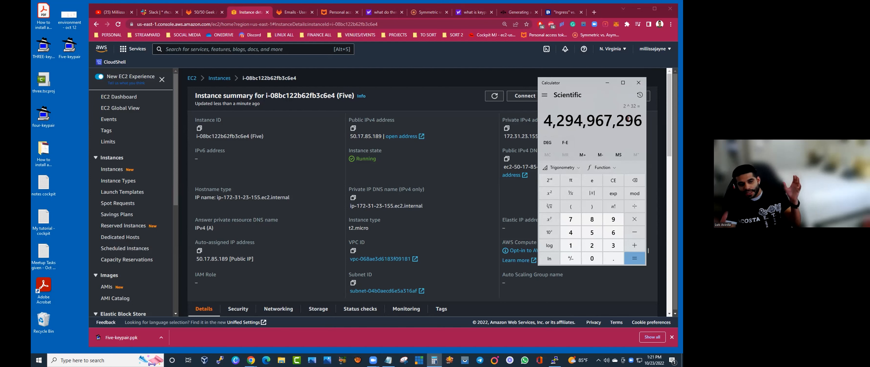
{"action": "left_click", "coordinate": [638, 82]}
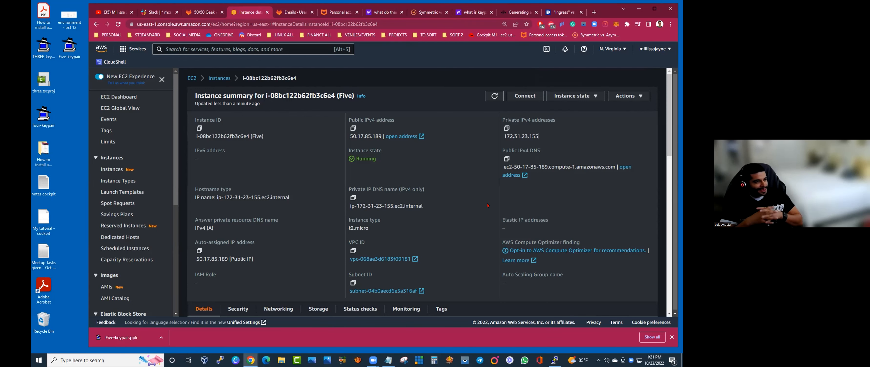
Step: Dismiss the browser's downloads bar and open the putty.org result of the "putty download for windows 10" search
{"action": "left_click", "coordinate": [672, 337]}
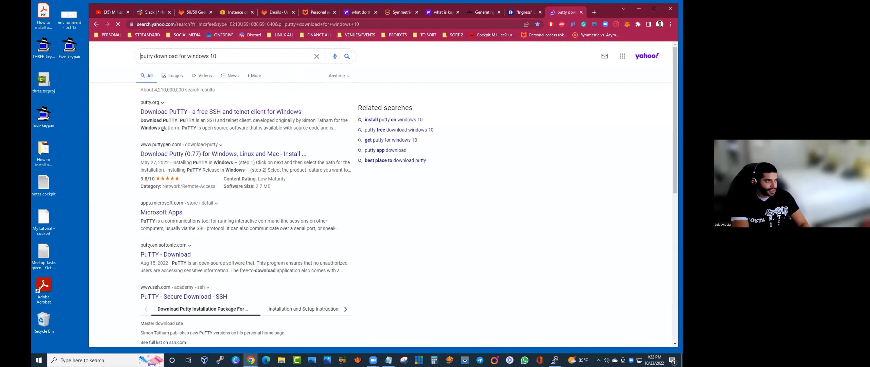
{"action": "left_click", "coordinate": [152, 112]}
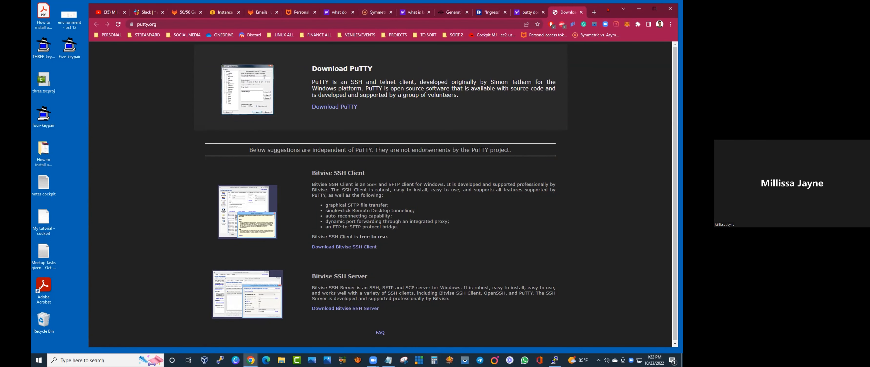
Step: Copy the Five instance's public IPv4 DNS from AWS and enter it as the host name in PuTTY
{"action": "left_click", "coordinate": [227, 13]}
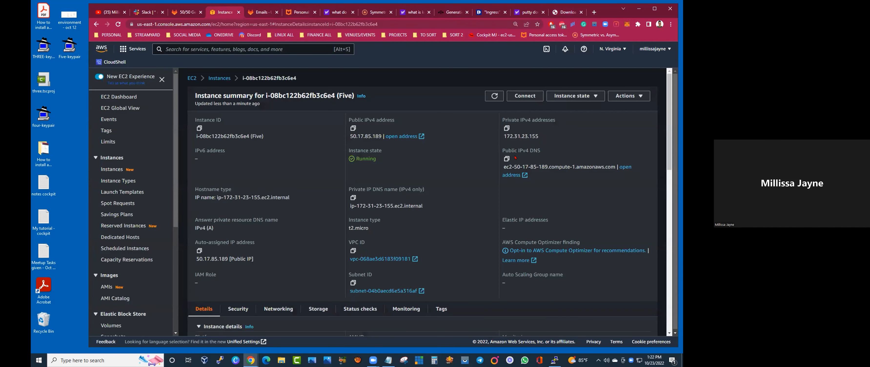
{"action": "left_click", "coordinate": [506, 159]}
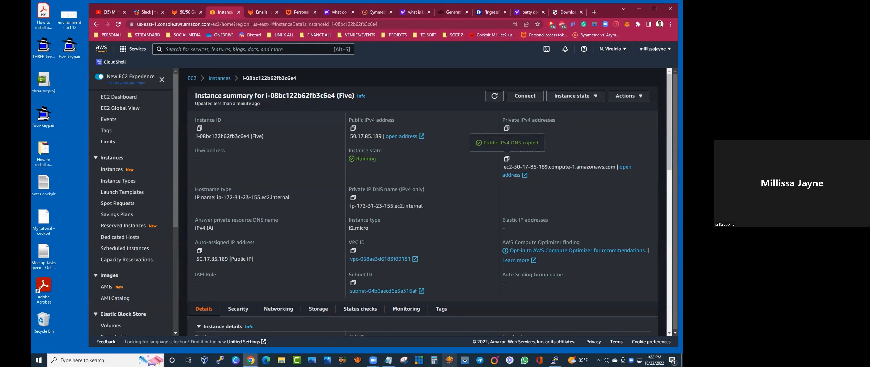
{"action": "left_click", "coordinate": [554, 360]}
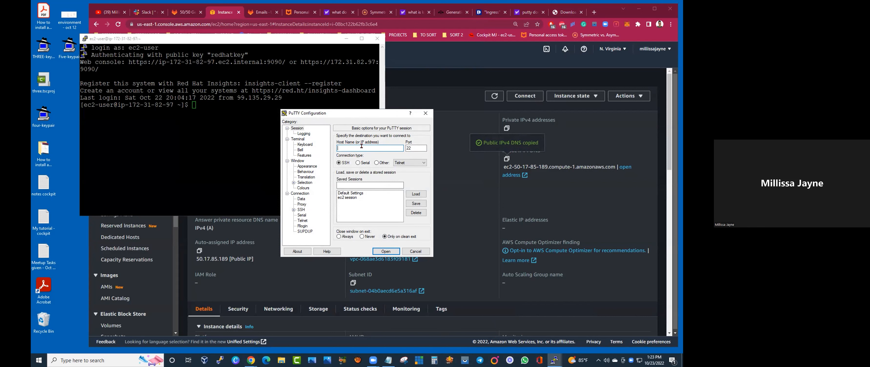
{"action": "key", "text": "ctrl+v"}
Step: Set the Five-keypair file on the Desktop as the private key for SSH authentication
{"action": "left_click", "coordinate": [293, 210]}
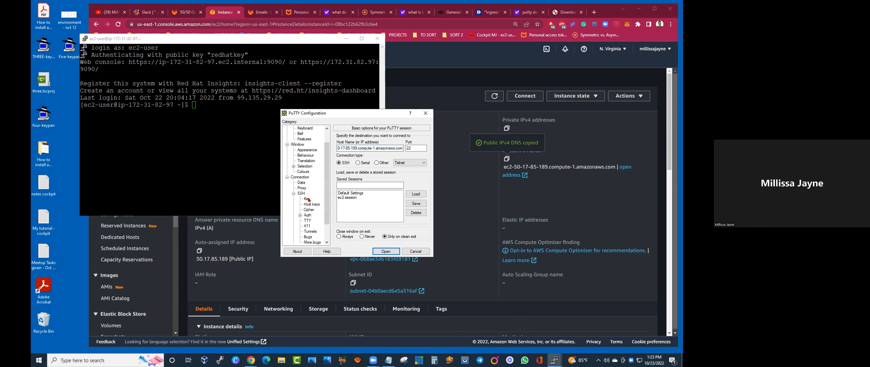
{"action": "left_click", "coordinate": [308, 215]}
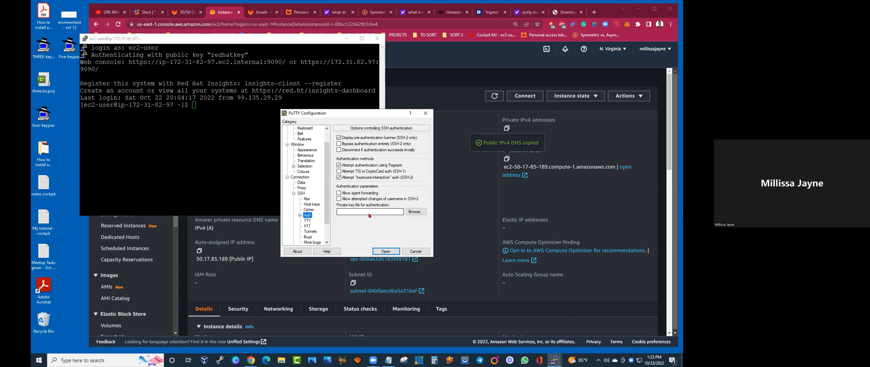
{"action": "left_click", "coordinate": [413, 211]}
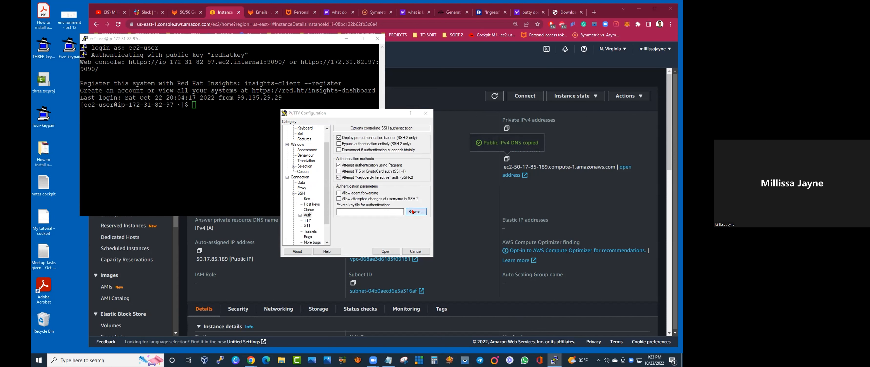
{"action": "left_click_drag", "start_coordinate": [529, 168], "coordinate": [534, 260]}
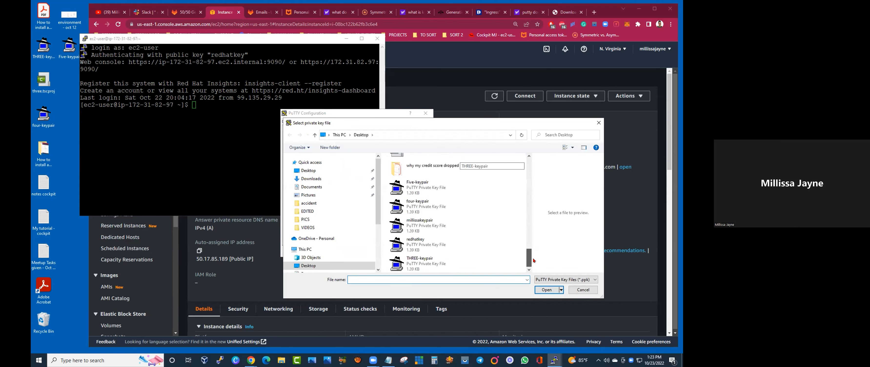
{"action": "left_click", "coordinate": [418, 184]}
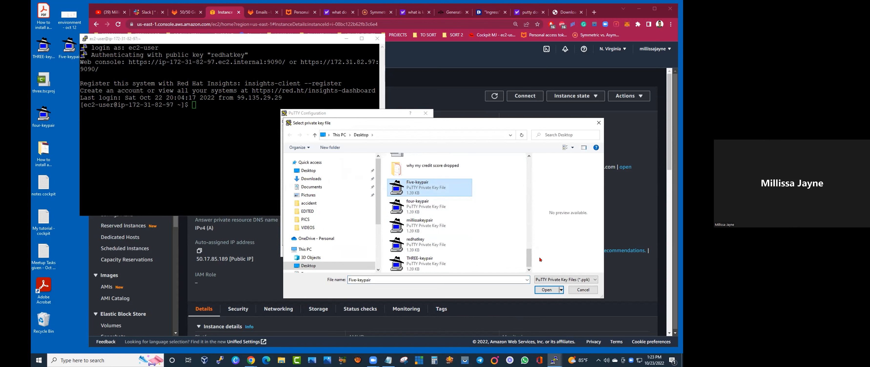
{"action": "left_click", "coordinate": [545, 288]}
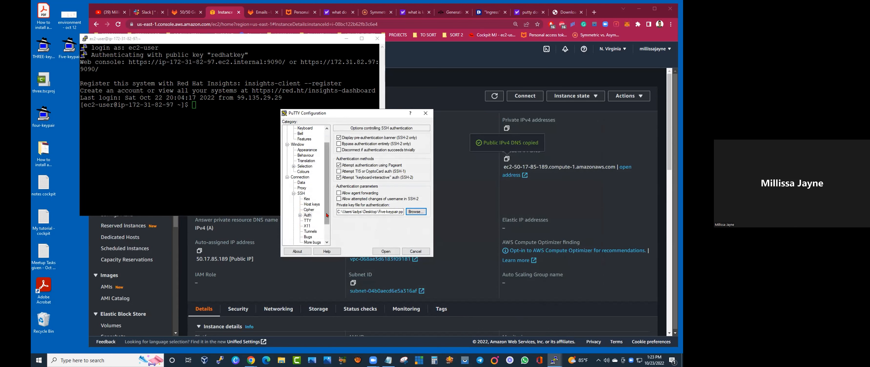
Step: Examine the terminal window's appearance and font settings, and close the font choices without changing anything
{"action": "scroll", "coordinate": [327, 215], "scroll_direction": "down", "scroll_amount": 1}
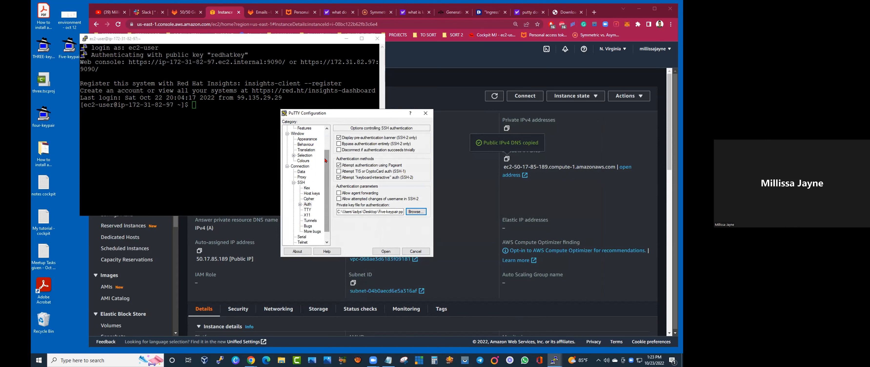
{"action": "left_click_drag", "start_coordinate": [327, 156], "coordinate": [326, 146]}
{"action": "left_click", "coordinate": [304, 128]}
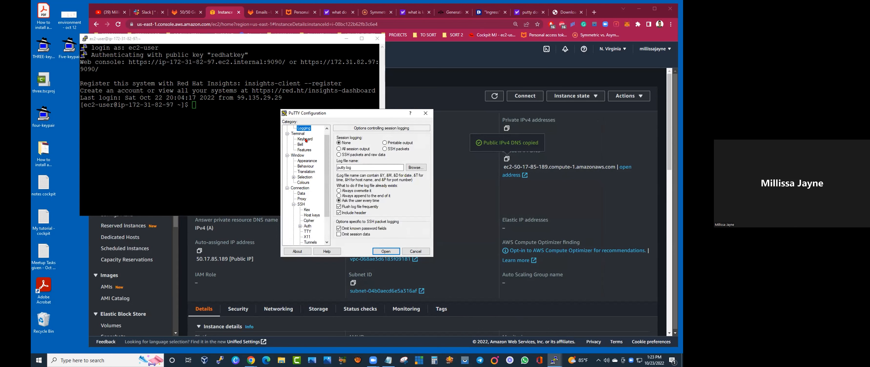
{"action": "left_click", "coordinate": [306, 161]}
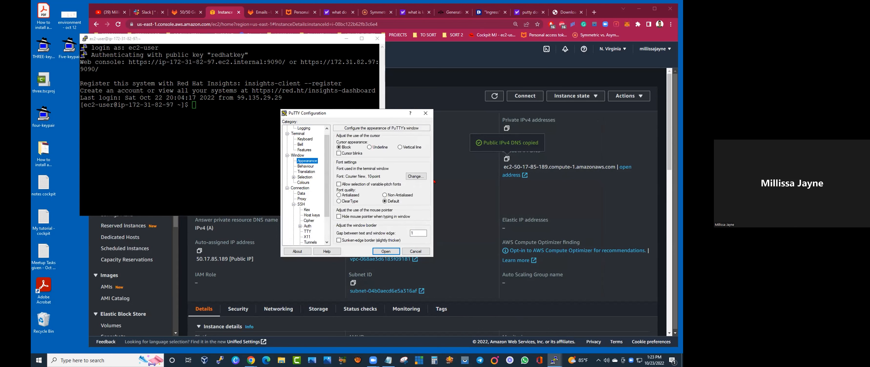
{"action": "left_click", "coordinate": [414, 177]}
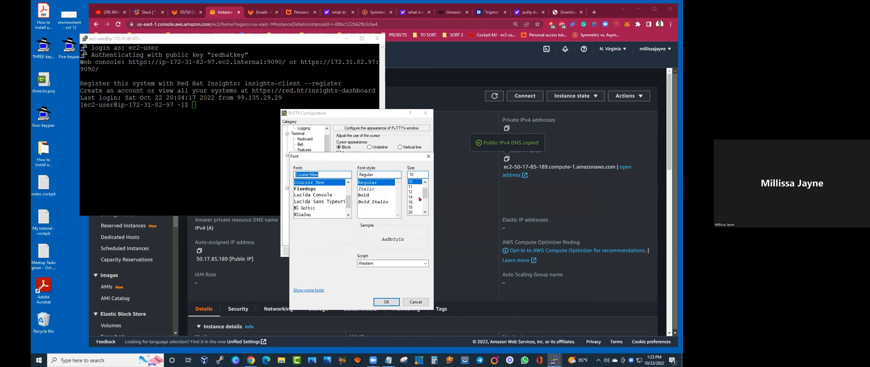
{"action": "left_click", "coordinate": [429, 156]}
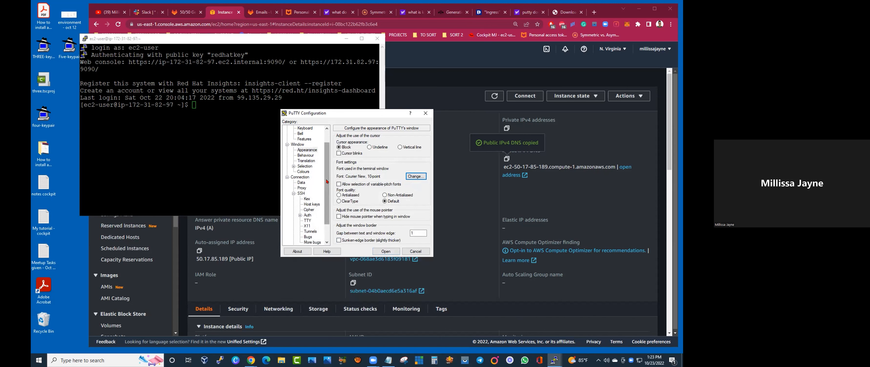
{"action": "scroll", "coordinate": [306, 142], "scroll_direction": "up", "scroll_amount": 1}
{"action": "left_click", "coordinate": [305, 133]}
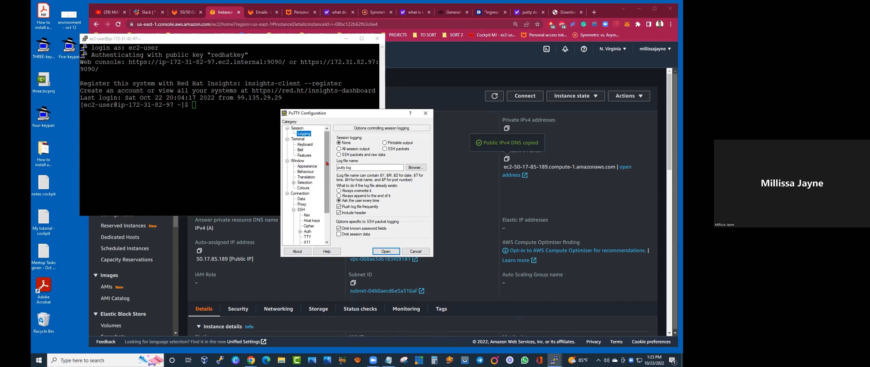
{"action": "mouse_move", "coordinate": [326, 188]}
{"action": "left_mouse_down"}
{"action": "mouse_move", "coordinate": [330, 228]}
{"action": "mouse_move", "coordinate": [331, 178]}
{"action": "left_mouse_up"}
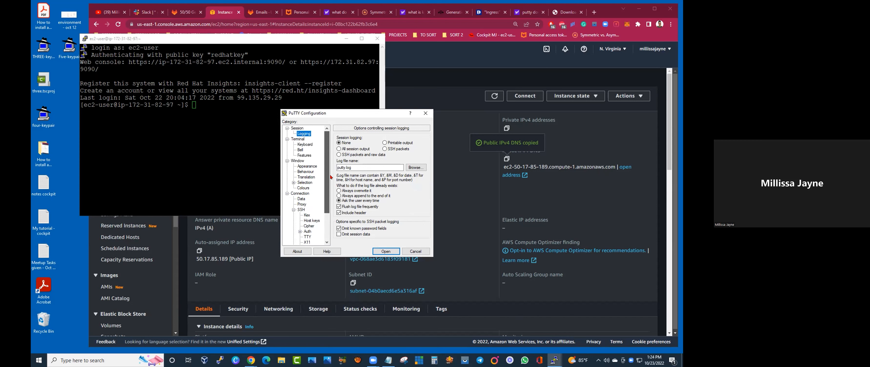
Step: Save the current connection settings as a stored session named Five Setting
{"action": "left_click", "coordinate": [297, 128]}
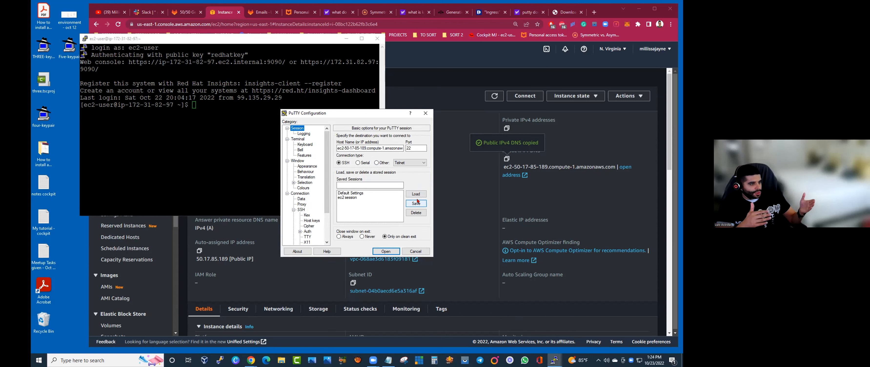
{"action": "left_click", "coordinate": [370, 185]}
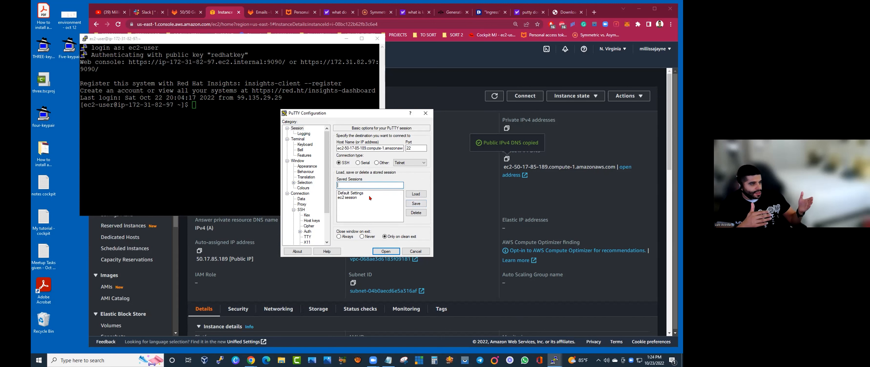
{"action": "type", "text": "Fiv"}
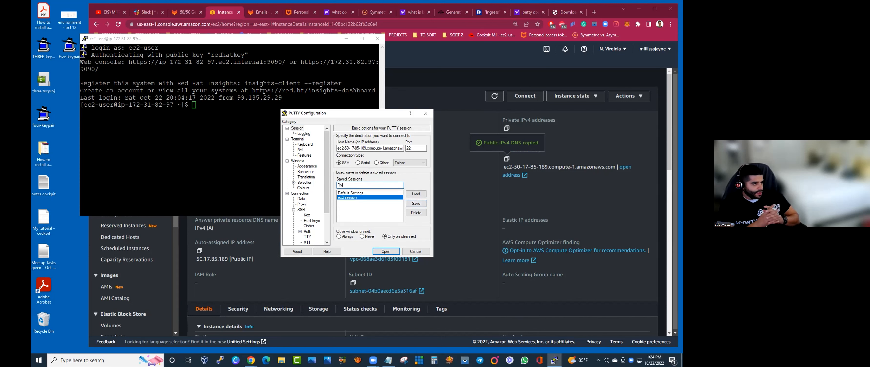
{"action": "type", "text": "e Setting"}
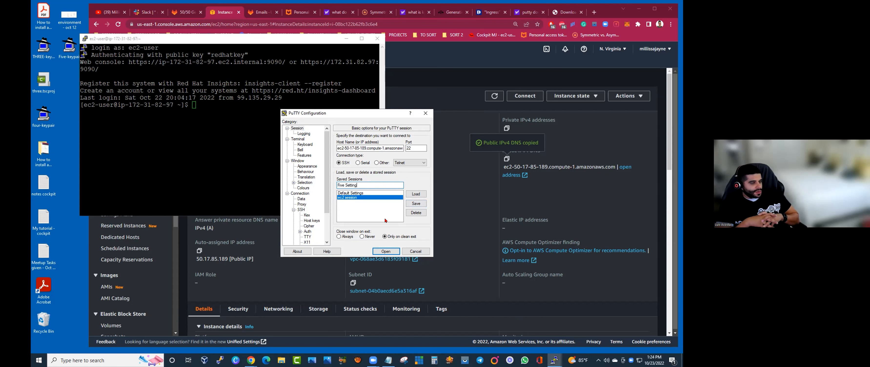
{"action": "left_click", "coordinate": [410, 204]}
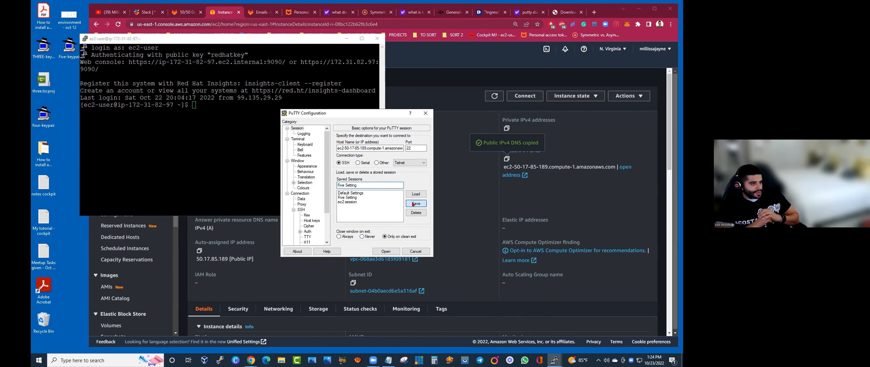
Step: Load the Five Setting session and try to connect with it, then close the connection's terminal window
{"action": "left_click", "coordinate": [364, 198]}
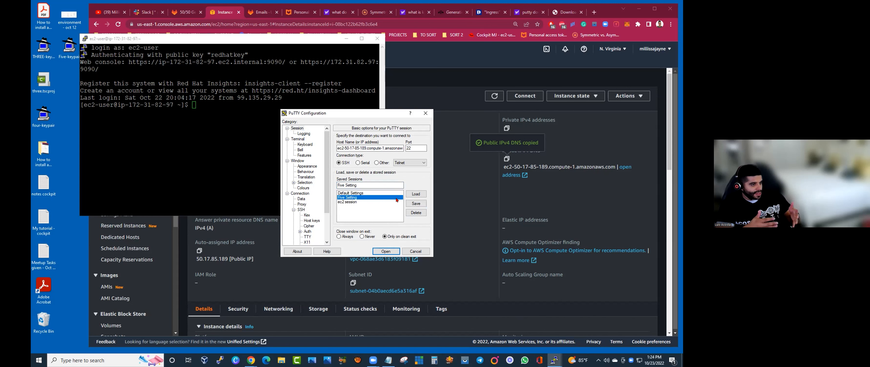
{"action": "left_click", "coordinate": [415, 194]}
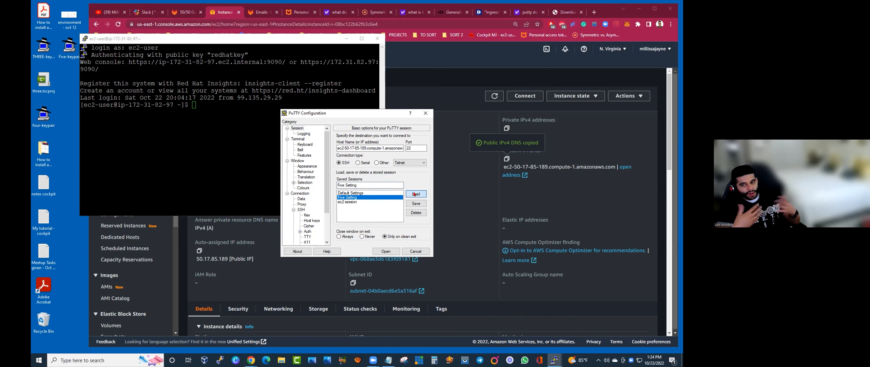
{"action": "left_click", "coordinate": [386, 251]}
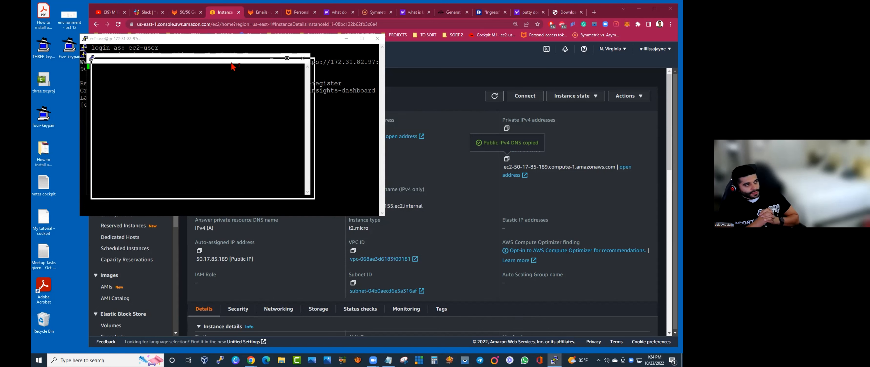
{"action": "left_click_drag", "start_coordinate": [223, 56], "coordinate": [432, 80]}
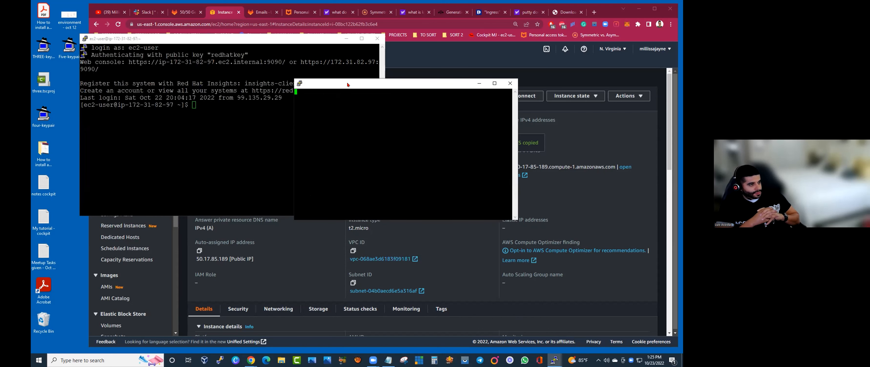
{"action": "left_click_drag", "start_coordinate": [348, 84], "coordinate": [352, 97]}
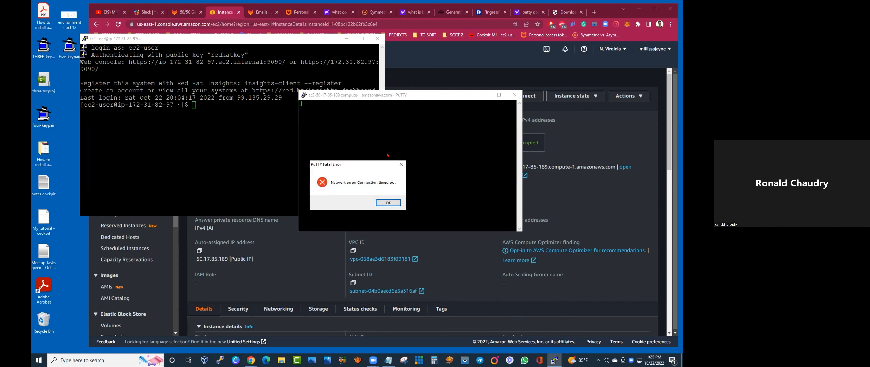
{"action": "left_click", "coordinate": [388, 203]}
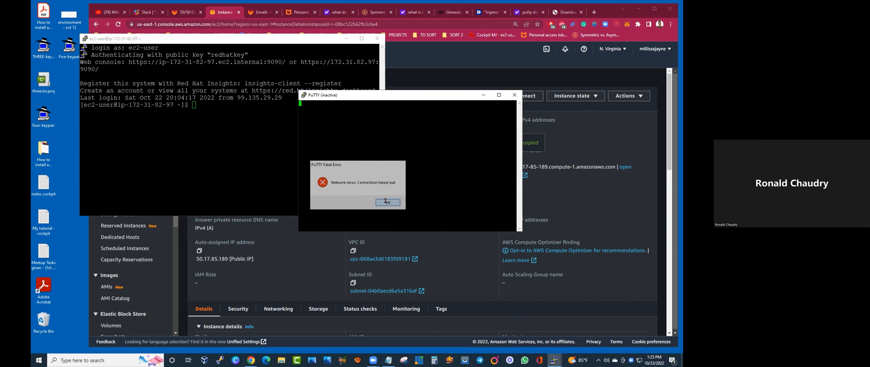
{"action": "left_click", "coordinate": [514, 95]}
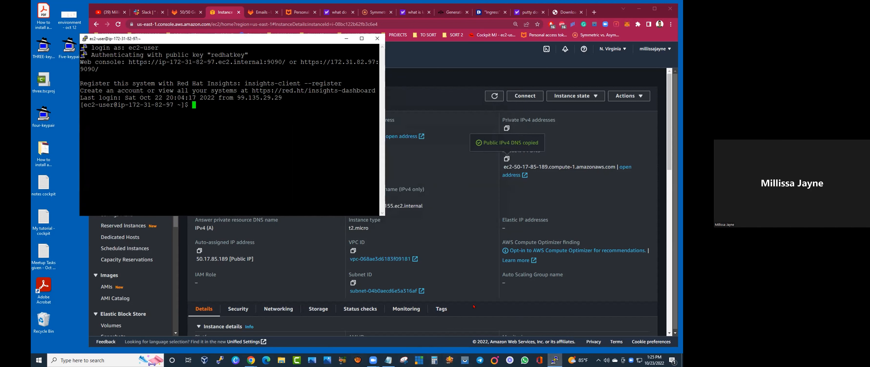
Step: Start a new session configuration from the existing terminal and set its host name to ec2-50-17-85-189.compute-1.amazonaws.com
{"action": "right_click", "coordinate": [295, 40]}
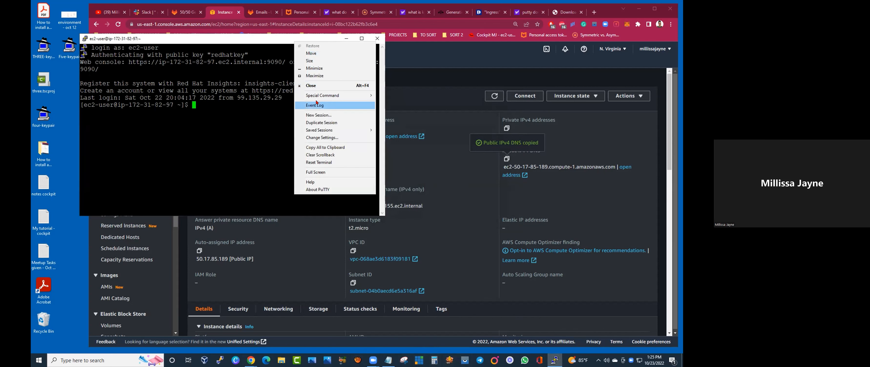
{"action": "left_click", "coordinate": [323, 116]}
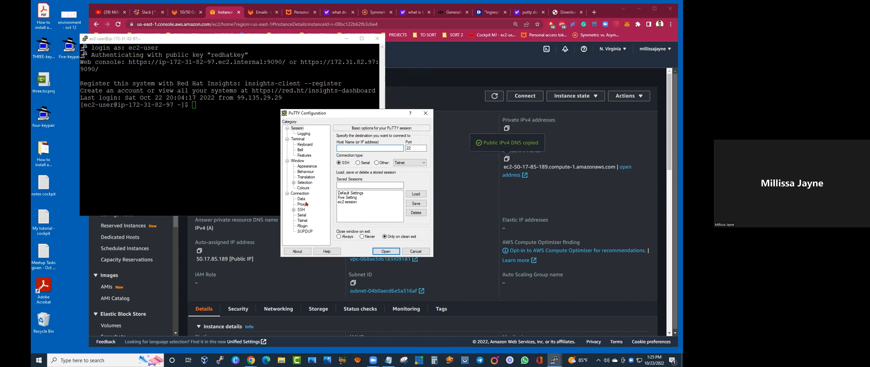
{"action": "type", "text": "ec2-50-17-85-189.compute-1.amazonaws.com"}
Step: Choose Five-keypair from the Desktop as the new session's private key file for SSH authentication
{"action": "double_click", "coordinate": [301, 210]}
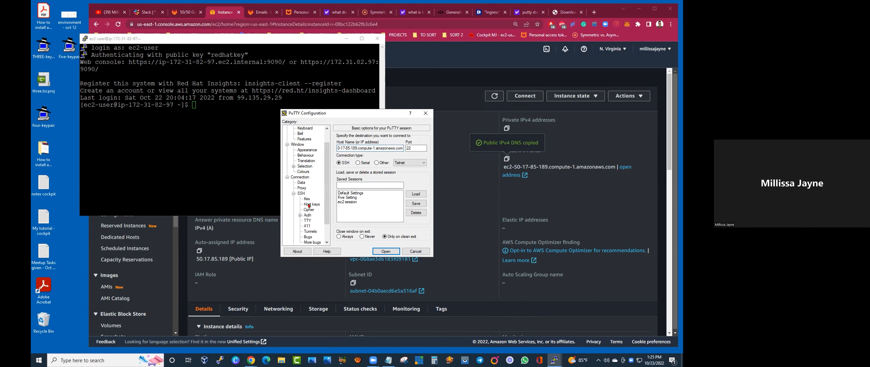
{"action": "left_click", "coordinate": [308, 215]}
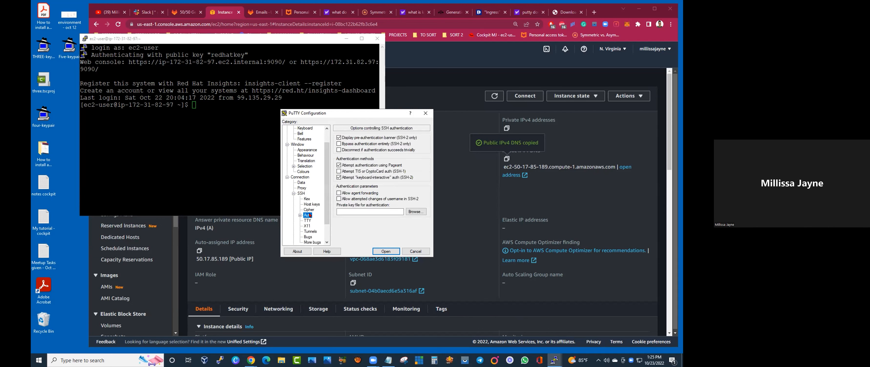
{"action": "left_click", "coordinate": [419, 211]}
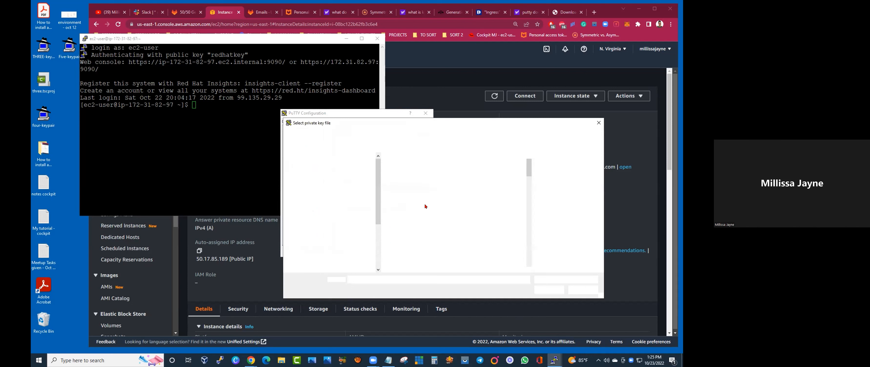
{"action": "left_click_drag", "start_coordinate": [529, 166], "coordinate": [529, 258]}
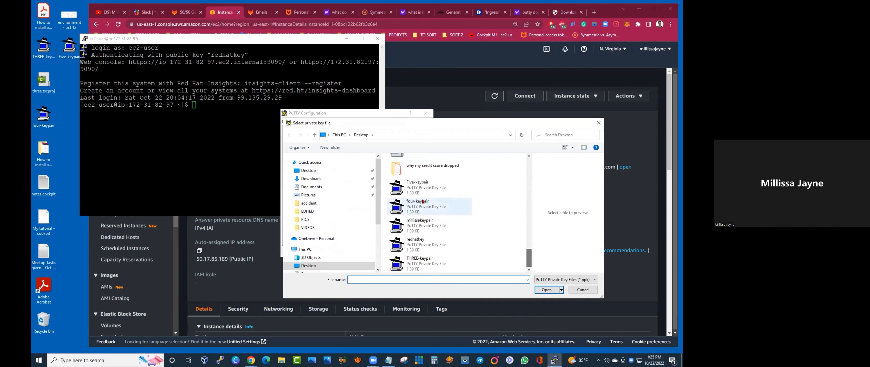
{"action": "left_click", "coordinate": [415, 189]}
{"action": "left_click", "coordinate": [549, 290]}
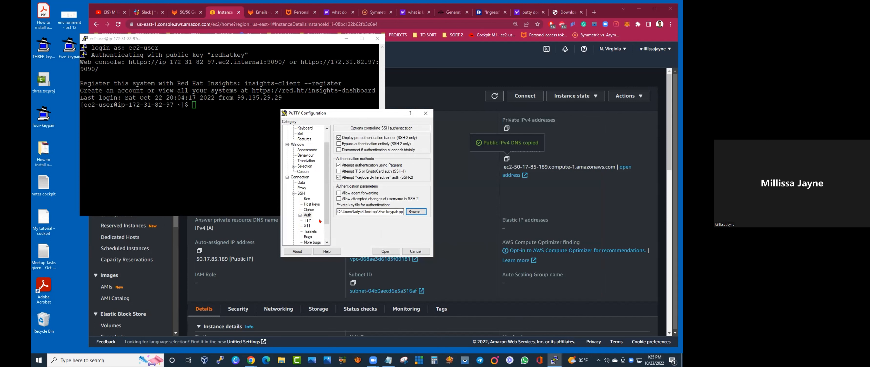
Step: Try to open the SSH connection to the Five instance with the new session settings, and dismiss the error dialog
{"action": "left_click", "coordinate": [386, 251]}
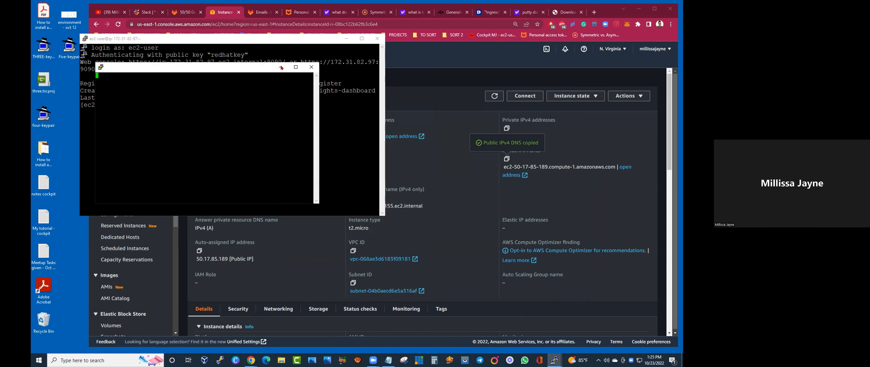
{"action": "left_click_drag", "start_coordinate": [203, 67], "coordinate": [352, 95]}
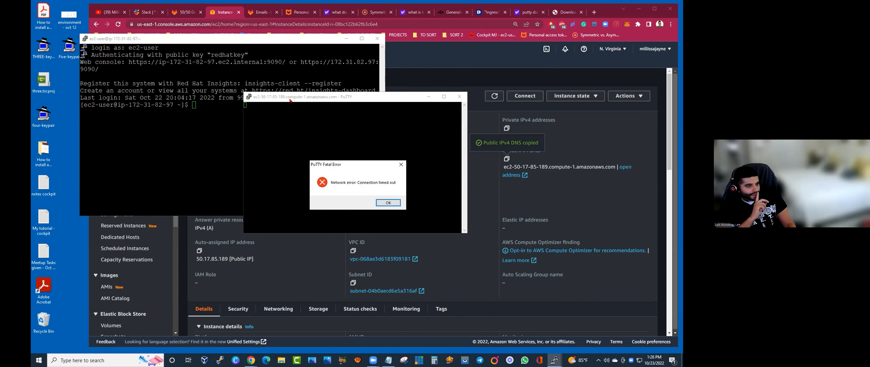
{"action": "left_click", "coordinate": [388, 203]}
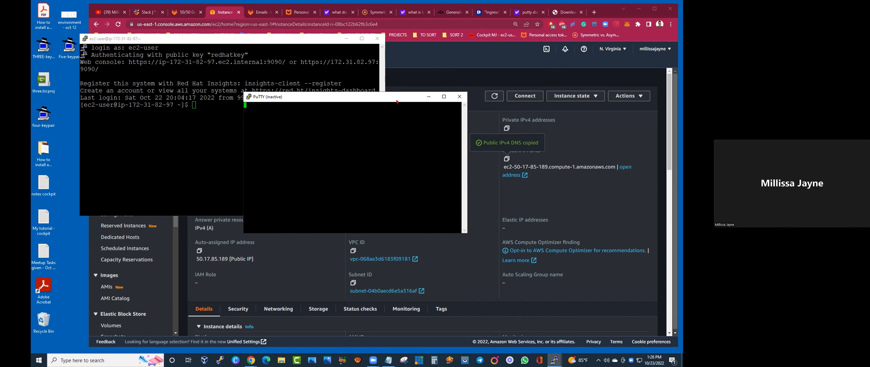
Step: Return to the EC2 instances list in the browser and close the inactive PuTTY window
{"action": "left_click_drag", "start_coordinate": [397, 98], "coordinate": [391, 126]}
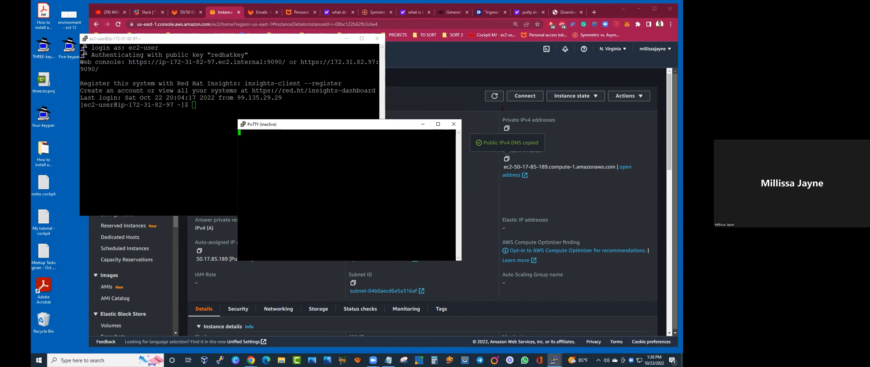
{"action": "left_click", "coordinate": [502, 109]}
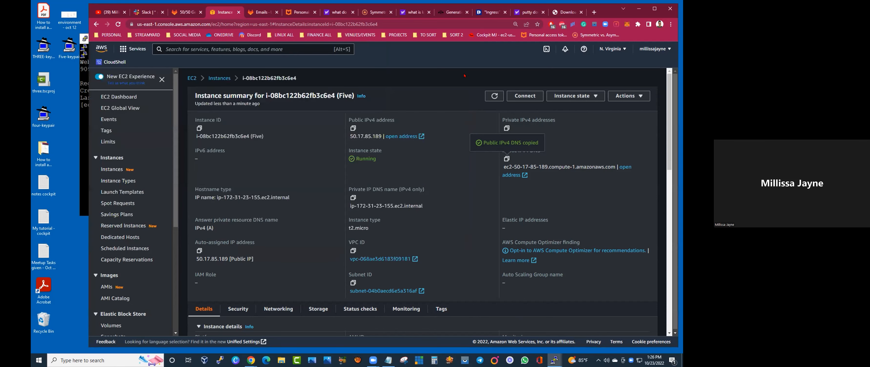
{"action": "left_click", "coordinate": [224, 79]}
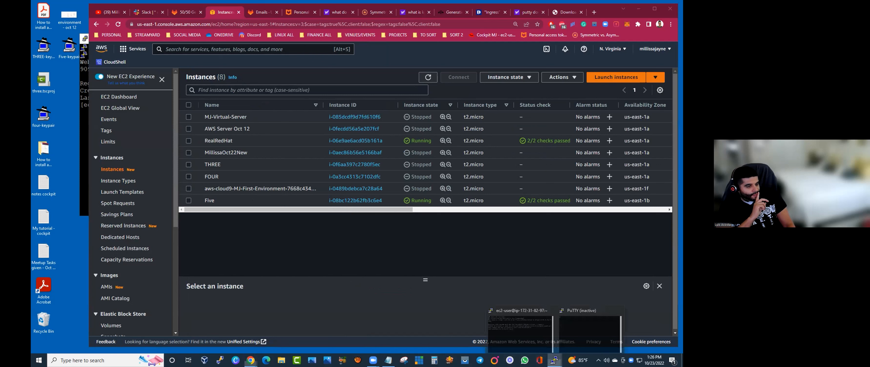
{"action": "left_click", "coordinate": [520, 329]}
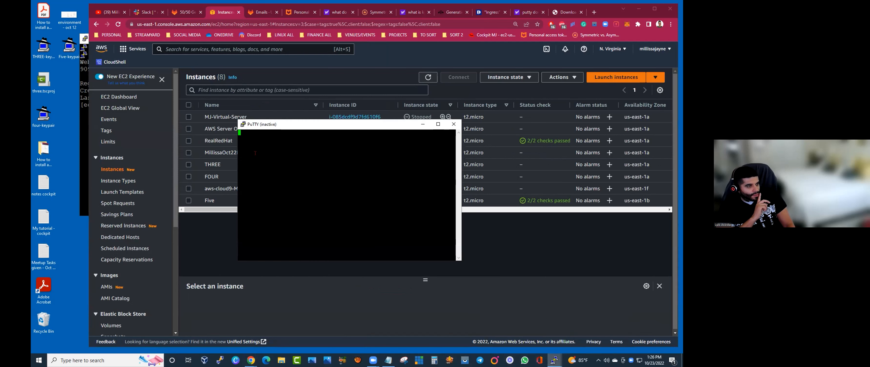
{"action": "left_click", "coordinate": [452, 124]}
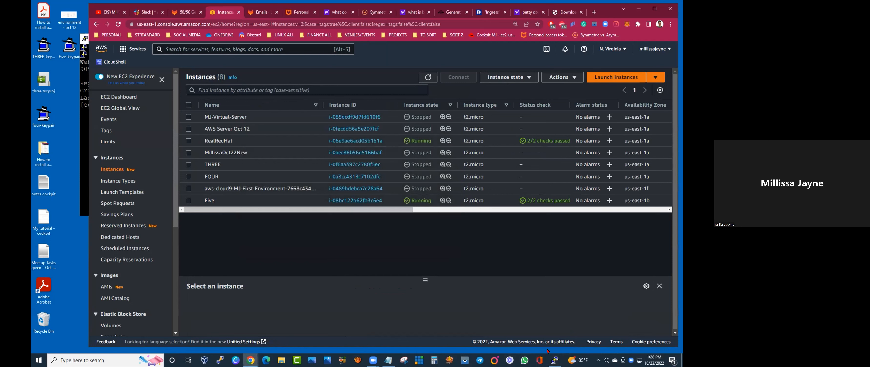
Step: Start another new session configuration from the ec2-user terminal and enter ec2-50-17-85-189.compute-1.amazonaws.com as the host name
{"action": "left_click", "coordinate": [555, 360]}
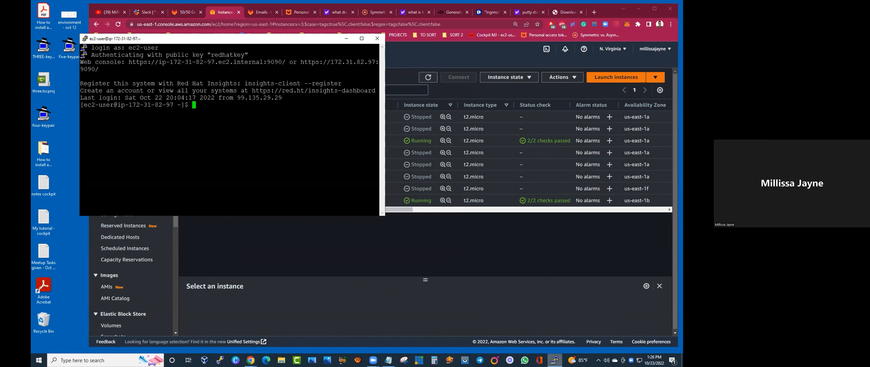
{"action": "right_click", "coordinate": [276, 40]}
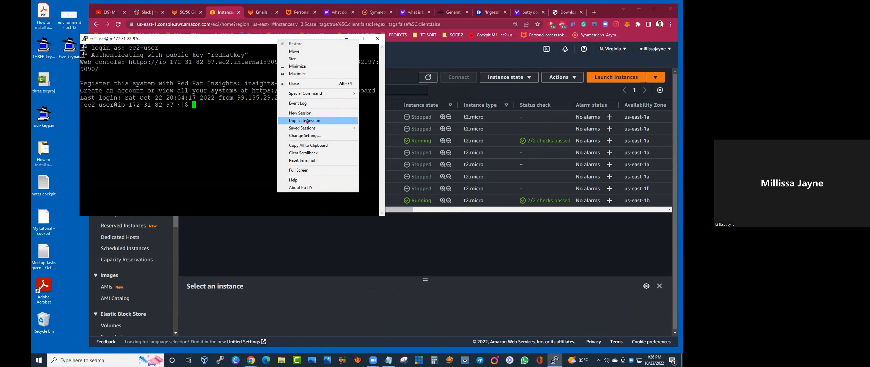
{"action": "left_click", "coordinate": [301, 113]}
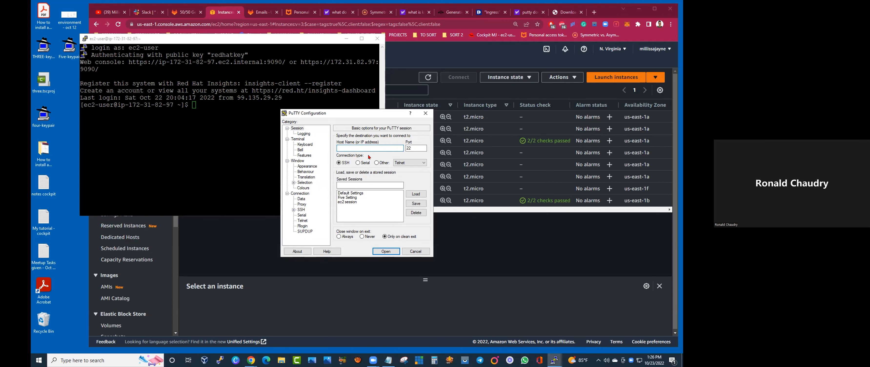
{"action": "key", "text": "ctrl+v"}
{"action": "left_click_drag", "start_coordinate": [370, 148], "coordinate": [331, 148]}
{"action": "left_click", "coordinate": [369, 147]}
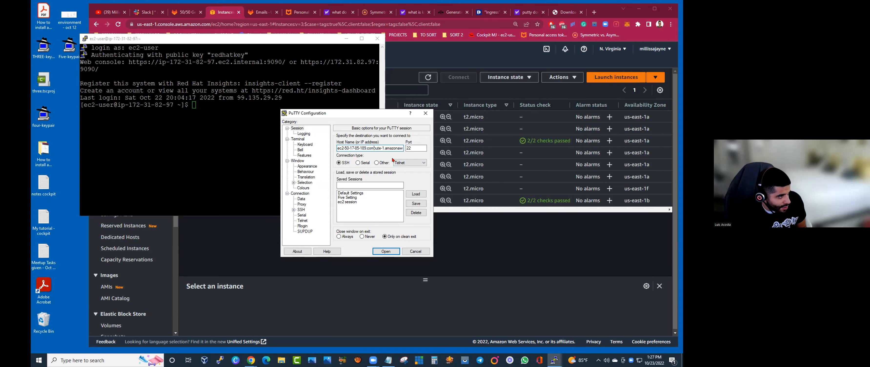
Step: Open the Five instance's details in AWS and compare its public IPv4 DNS with the host name in the PuTTY configuration
{"action": "left_click", "coordinate": [468, 55]}
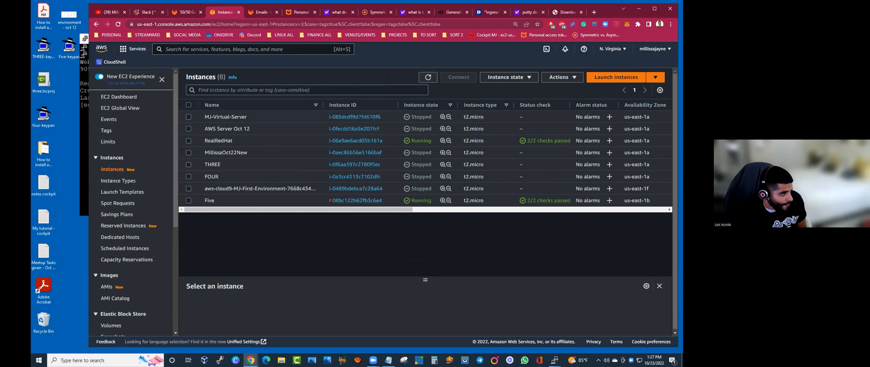
{"action": "left_click", "coordinate": [365, 201]}
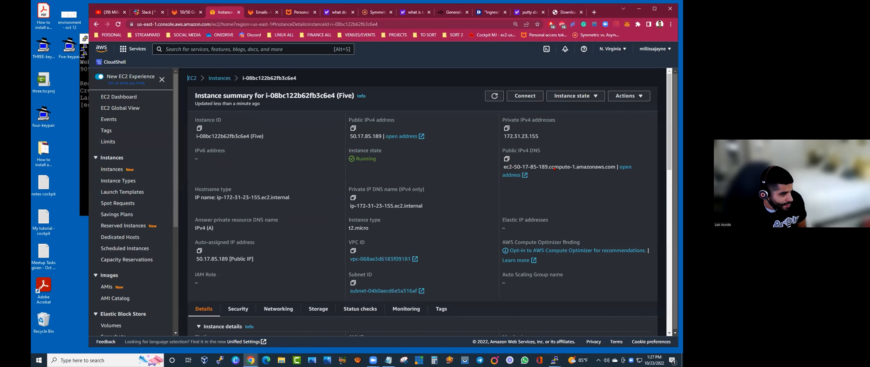
{"action": "mouse_move", "coordinate": [554, 360]}
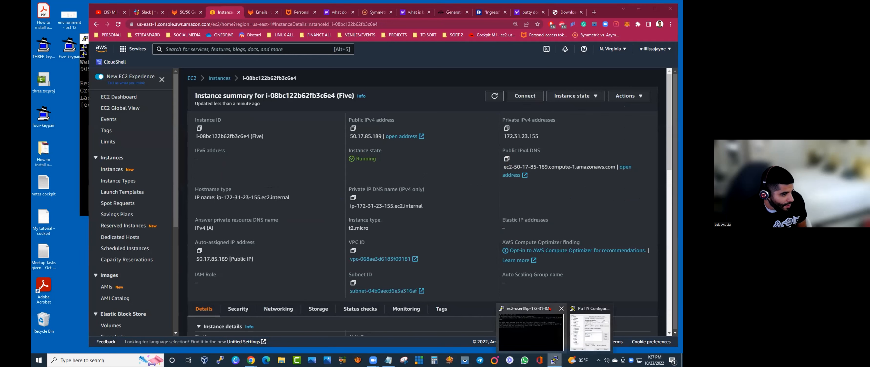
{"action": "left_click", "coordinate": [584, 308]}
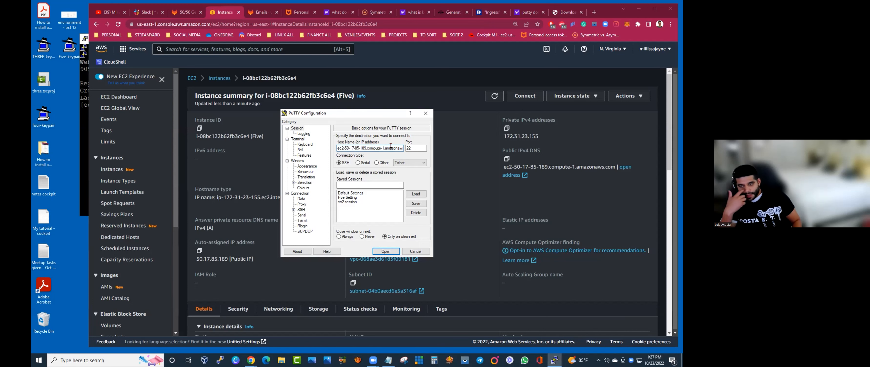
Step: Set the Five-keypair file from the Desktop as the private key for SSH authentication in this session
{"action": "left_click", "coordinate": [298, 210]}
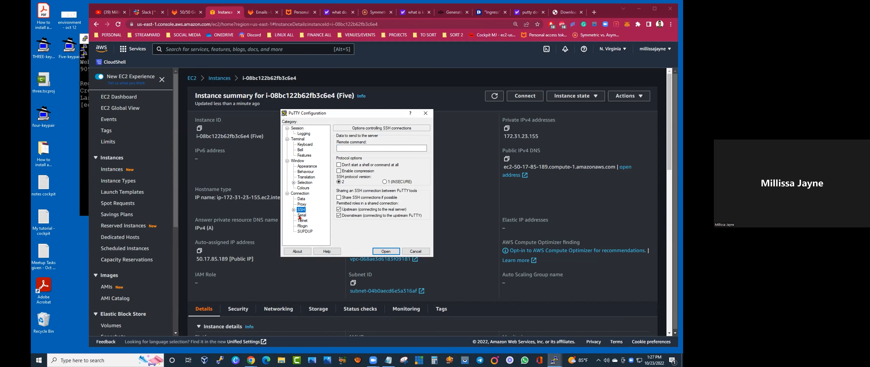
{"action": "double_click", "coordinate": [300, 210]}
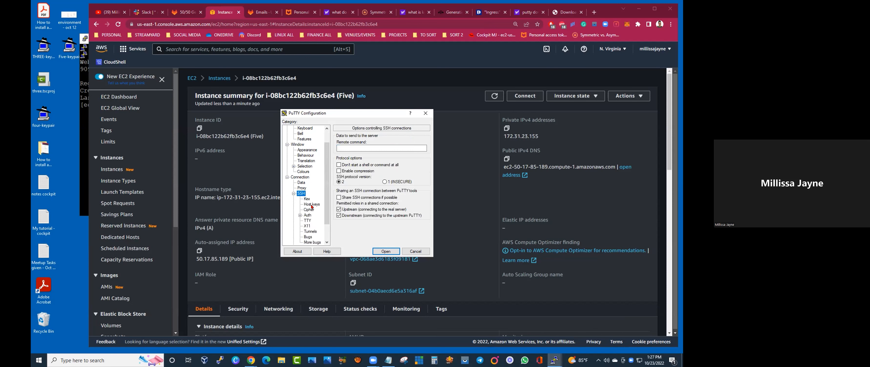
{"action": "left_click", "coordinate": [307, 216]}
{"action": "left_click", "coordinate": [414, 211]}
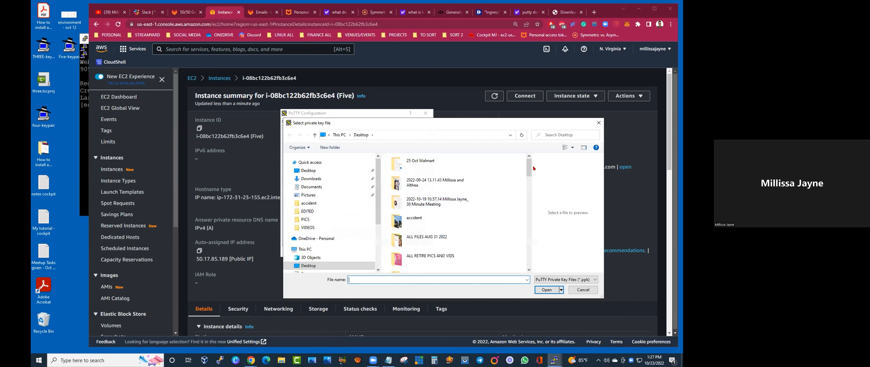
{"action": "left_click_drag", "start_coordinate": [532, 169], "coordinate": [519, 264]}
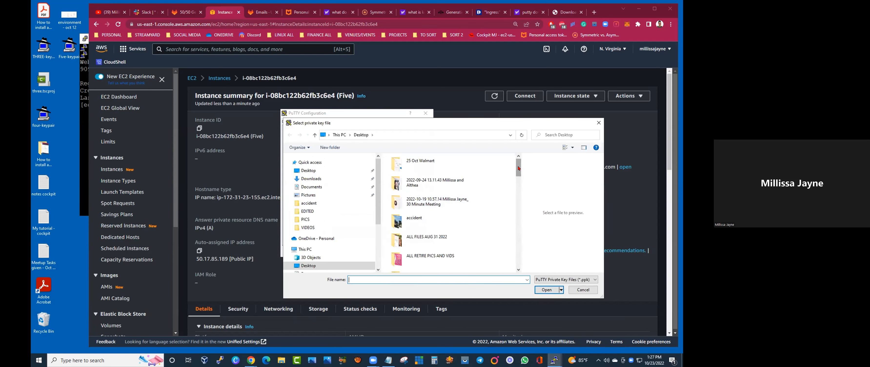
{"action": "left_click_drag", "start_coordinate": [519, 168], "coordinate": [520, 264]}
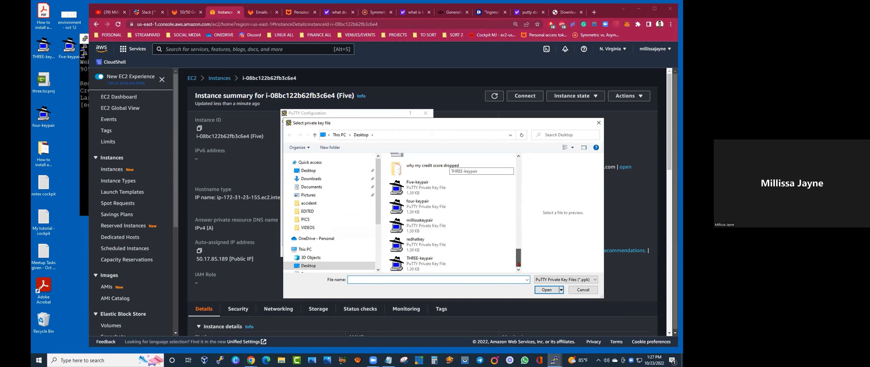
{"action": "left_click", "coordinate": [419, 188]}
{"action": "left_click", "coordinate": [546, 290]}
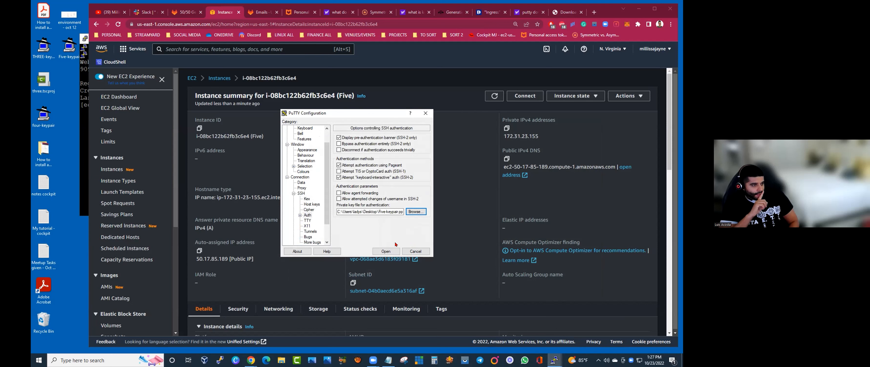
Step: Try again to connect to the Five instance over SSH, dismiss the error dialog and move the inactive terminal aside
{"action": "left_click", "coordinate": [387, 252]}
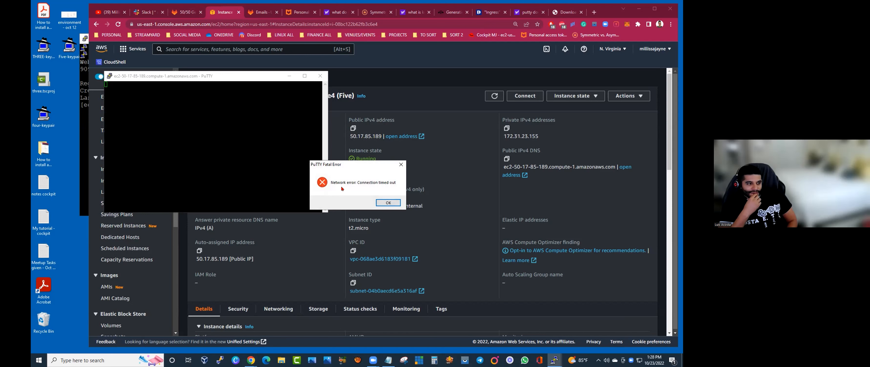
{"action": "left_click", "coordinate": [388, 202]}
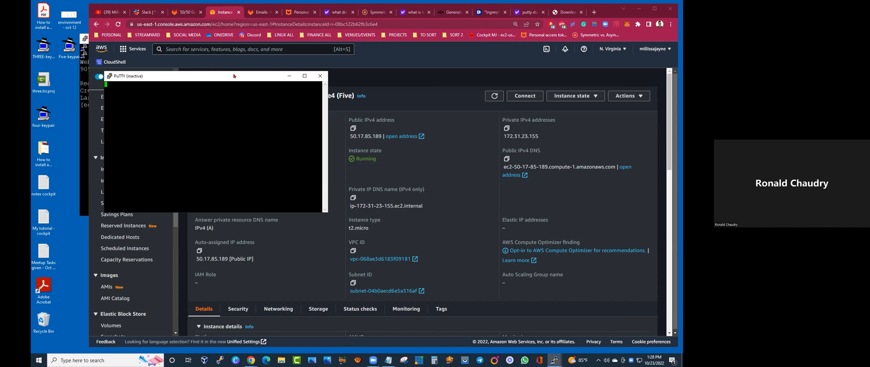
{"action": "left_click_drag", "start_coordinate": [233, 75], "coordinate": [255, 97]}
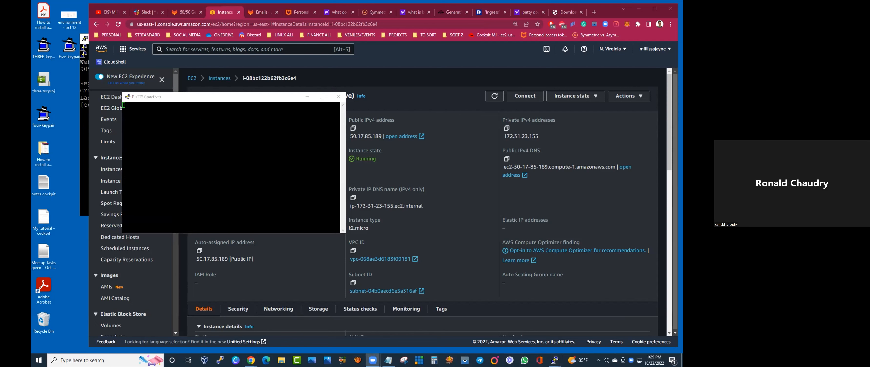
Step: Minimize the browser and spread out the meeting chat and both PuTTY windows to read the chat's advice
{"action": "left_click_drag", "start_coordinate": [31, 18], "coordinate": [101, 24]}
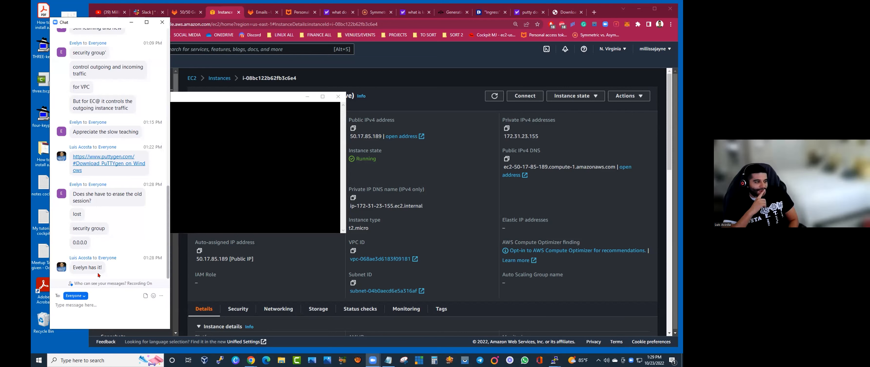
{"action": "left_click_drag", "start_coordinate": [229, 97], "coordinate": [330, 113]}
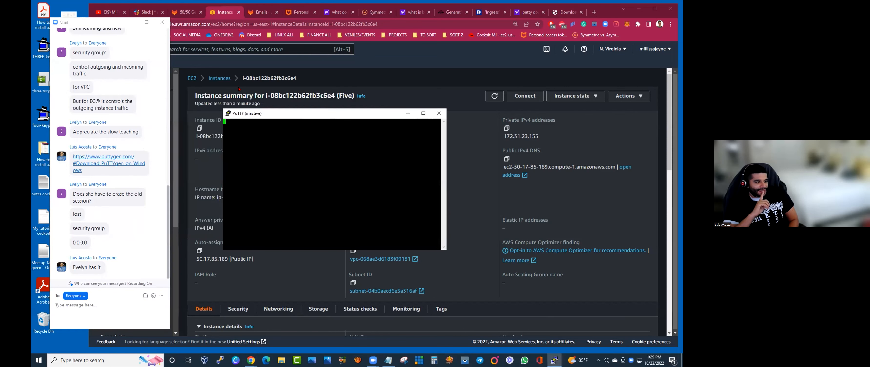
{"action": "left_click", "coordinate": [639, 9]}
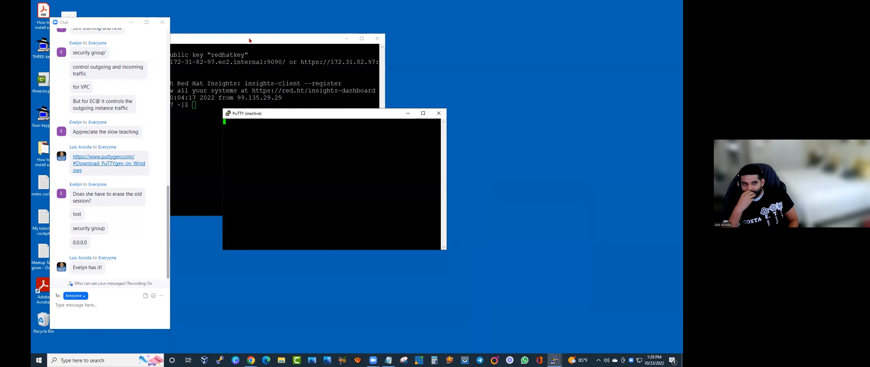
{"action": "left_click_drag", "start_coordinate": [250, 39], "coordinate": [349, 17]}
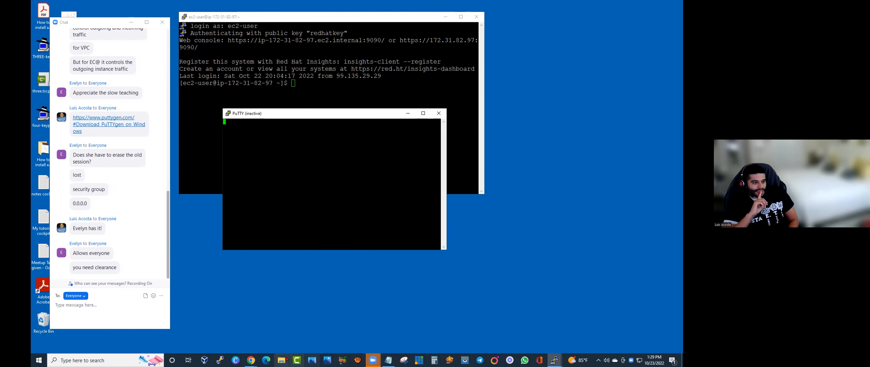
Step: Open the default security group from the Five instance's security details in the browser and examine its inbound rules
{"action": "left_click", "coordinate": [196, 306]}
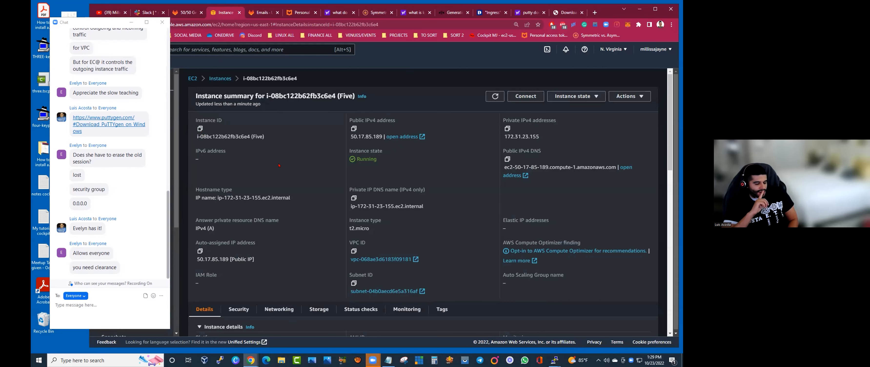
{"action": "scroll", "coordinate": [279, 165], "scroll_direction": "down", "scroll_amount": 5}
{"action": "left_click", "coordinate": [235, 138]}
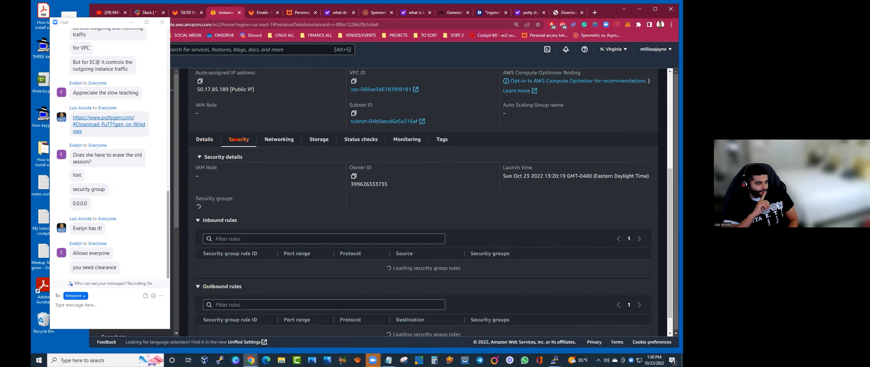
{"action": "scroll", "coordinate": [345, 160], "scroll_direction": "down", "scroll_amount": 1}
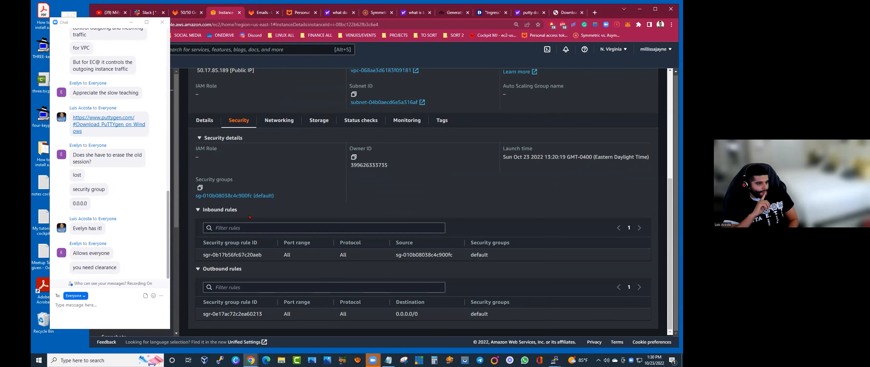
{"action": "left_click", "coordinate": [242, 196]}
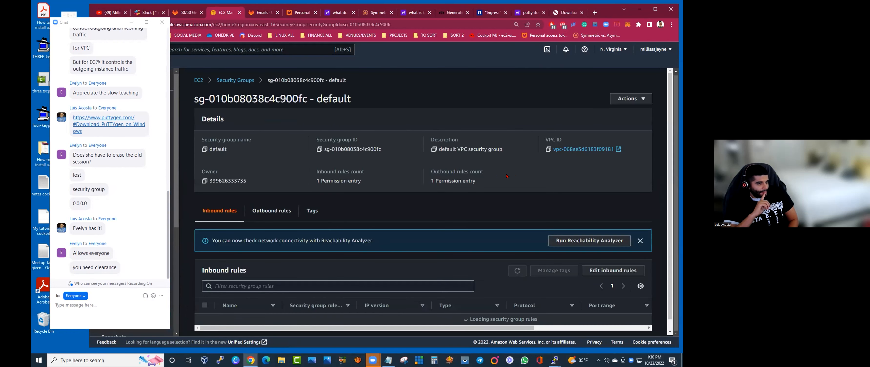
{"action": "scroll", "coordinate": [486, 180], "scroll_direction": "down", "scroll_amount": 1}
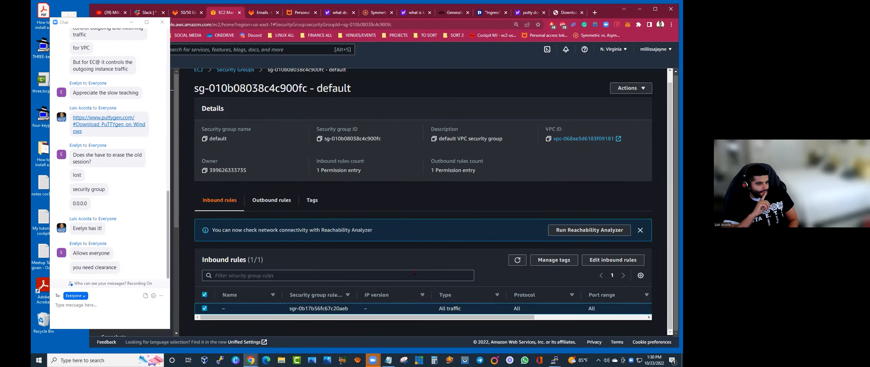
{"action": "scroll", "coordinate": [408, 277], "scroll_direction": "up", "scroll_amount": 1}
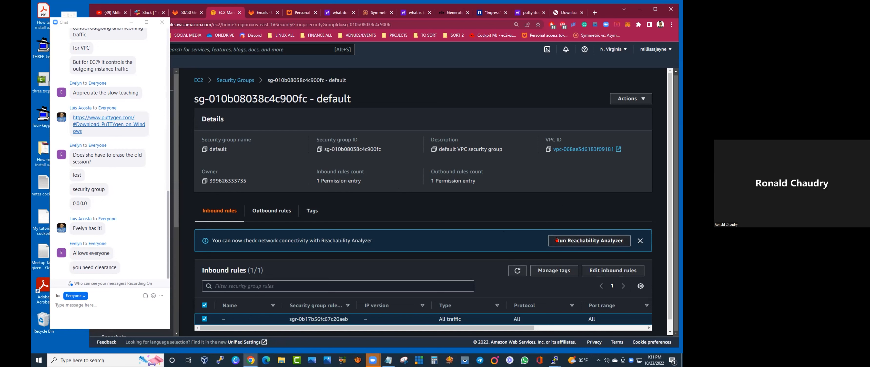
Step: Open the Reachability Analyzer's path creation page from the security group, close the meeting chat and narrow the browser window
{"action": "left_click", "coordinate": [567, 242]}
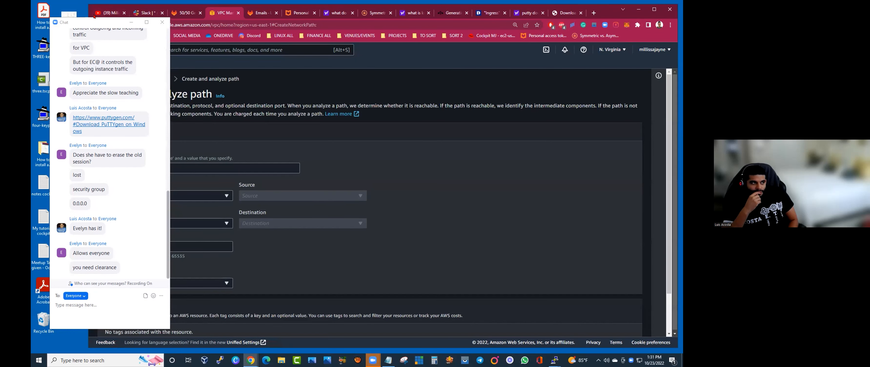
{"action": "left_click", "coordinate": [162, 21]}
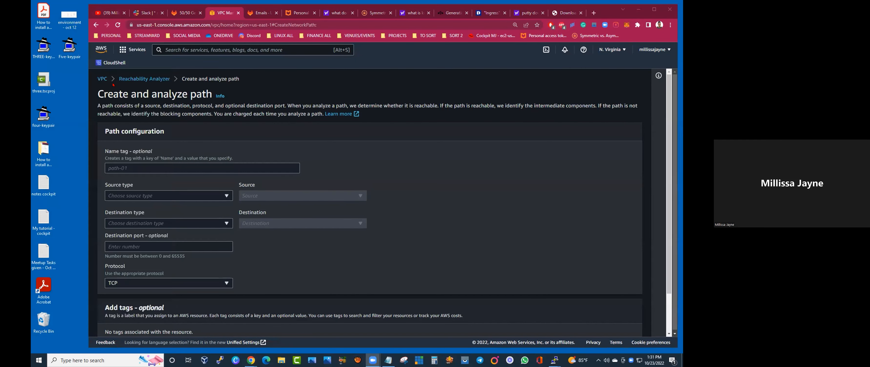
{"action": "left_click_drag", "start_coordinate": [85, 95], "coordinate": [140, 108]}
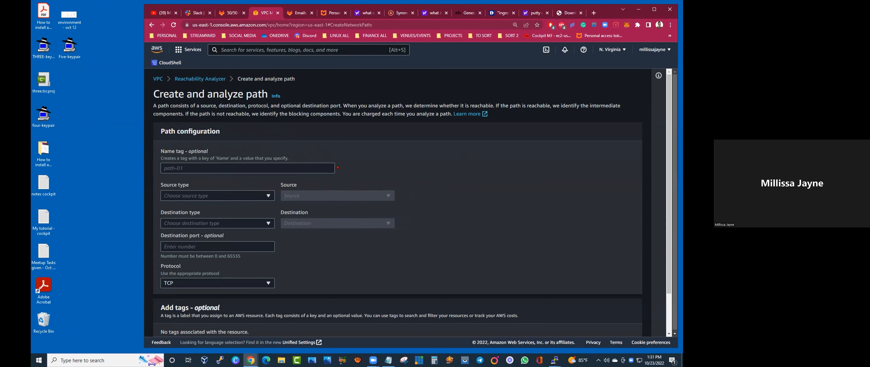
Step: Widen the browser window and examine the Reachability Analyzer's path configuration form from source type to tags
{"action": "scroll", "coordinate": [338, 167], "scroll_direction": "down", "scroll_amount": 3}
{"action": "scroll", "coordinate": [338, 167], "scroll_direction": "up", "scroll_amount": 3}
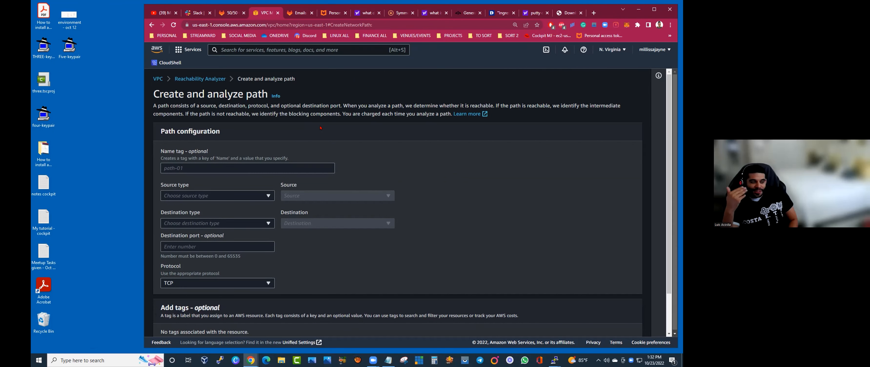
{"action": "left_click_drag", "start_coordinate": [144, 161], "coordinate": [92, 162]}
{"action": "scroll", "coordinate": [296, 150], "scroll_direction": "down", "scroll_amount": 2}
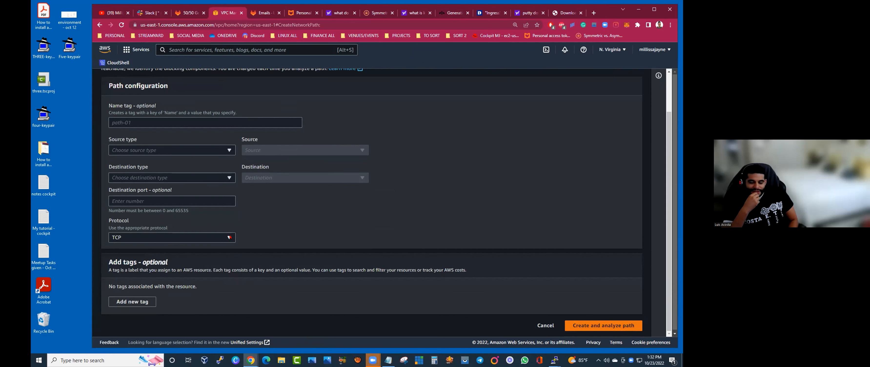
{"action": "scroll", "coordinate": [385, 177], "scroll_direction": "up", "scroll_amount": 2}
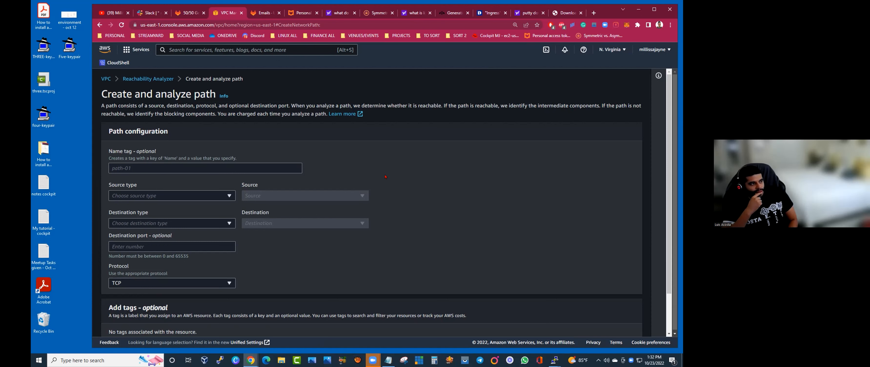
Step: Return to the default security group and open its inbound rules for editing
{"action": "left_click", "coordinate": [99, 24]}
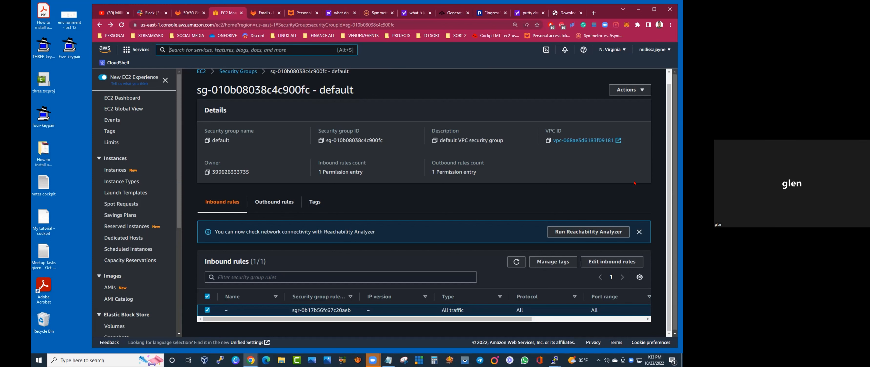
{"action": "left_click", "coordinate": [618, 263]}
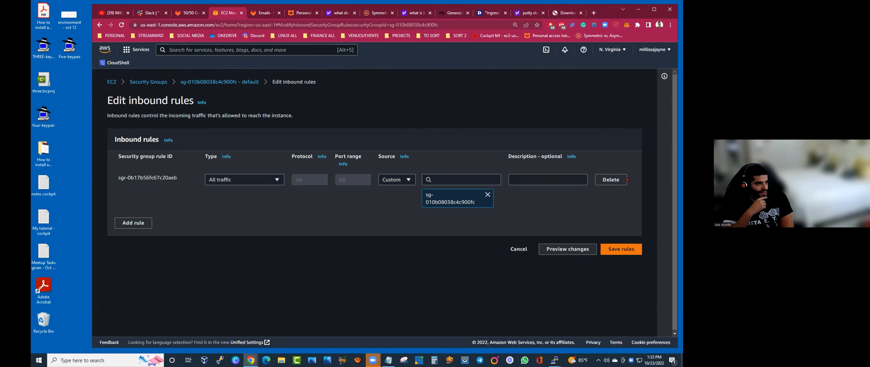
Step: Add a second inbound rule for SSH on port 22 with the source Anywhere-IPv4, 0.0.0.0/0
{"action": "left_click", "coordinate": [133, 223]}
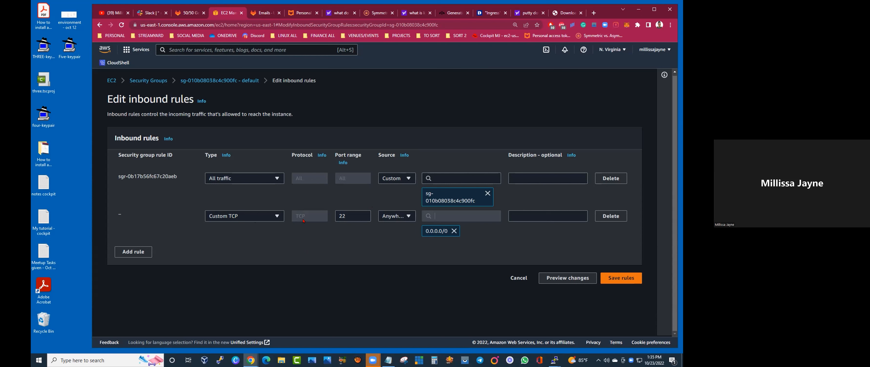
{"action": "left_click", "coordinate": [345, 215]}
{"action": "left_click", "coordinate": [277, 216]}
{"action": "left_click", "coordinate": [252, 217]}
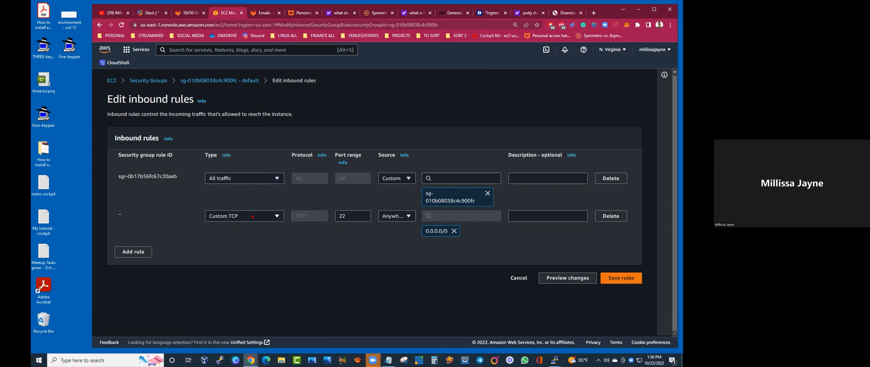
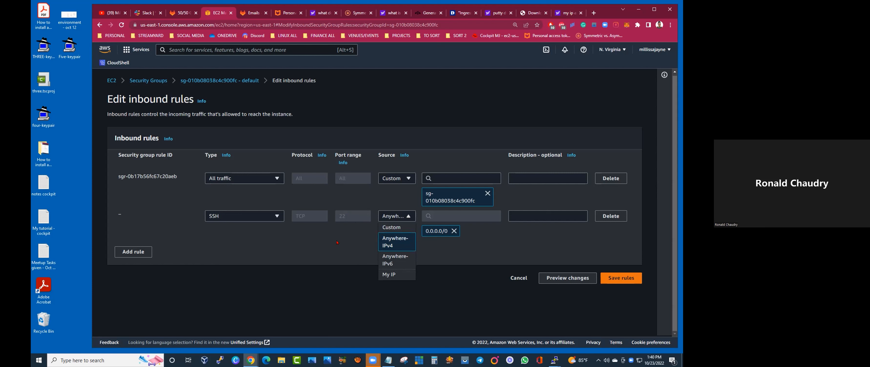
Step: Try switching the new SSH rule's source to Custom and choosing the 0.0.0.0/0 CIDR block
{"action": "left_click", "coordinate": [337, 242]}
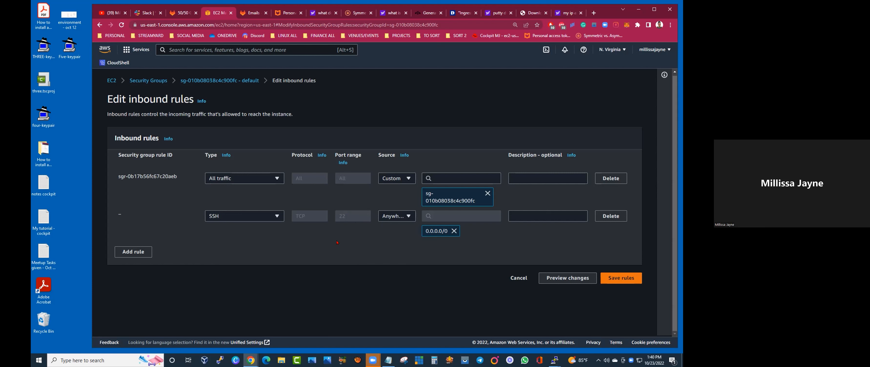
{"action": "left_click", "coordinate": [389, 221]}
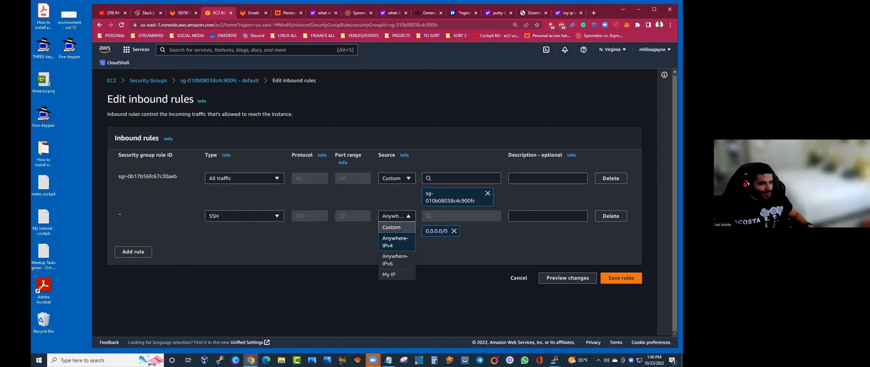
{"action": "left_click", "coordinate": [396, 232]}
{"action": "left_click", "coordinate": [439, 215]}
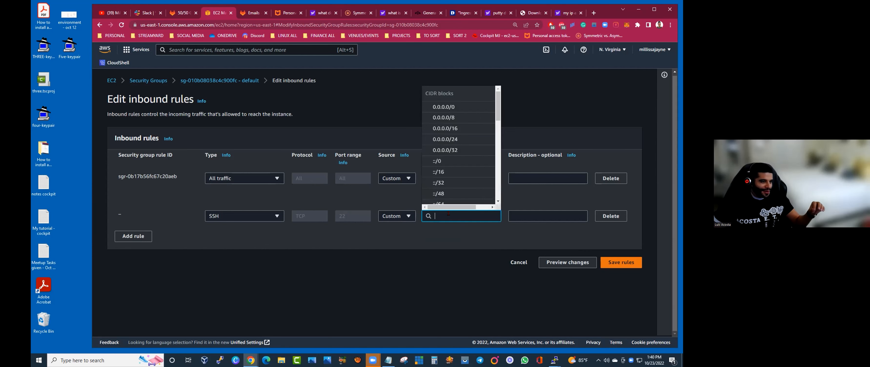
{"action": "left_click", "coordinate": [445, 107]}
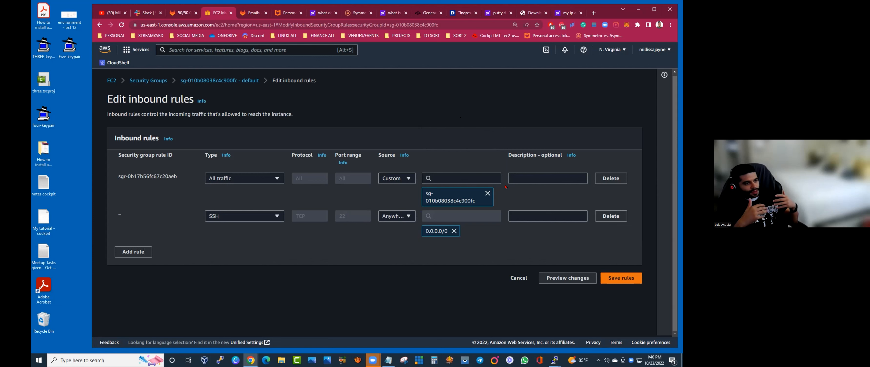
Step: Delete the new SSH rule and the existing All traffic rule from the default security group's inbound rules
{"action": "left_click", "coordinate": [604, 217]}
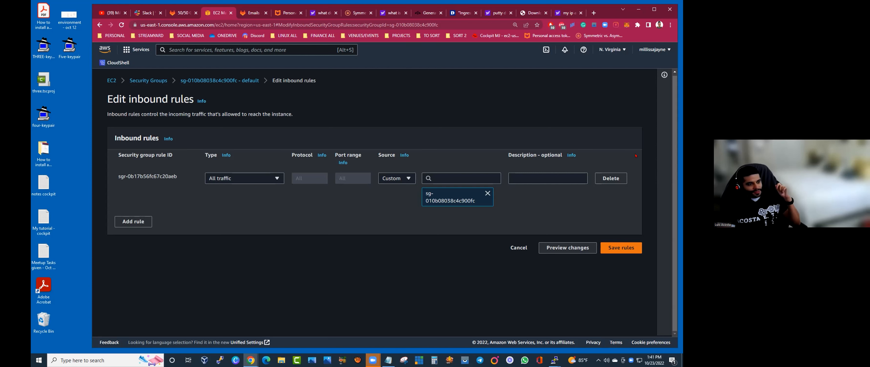
{"action": "left_click", "coordinate": [611, 181]}
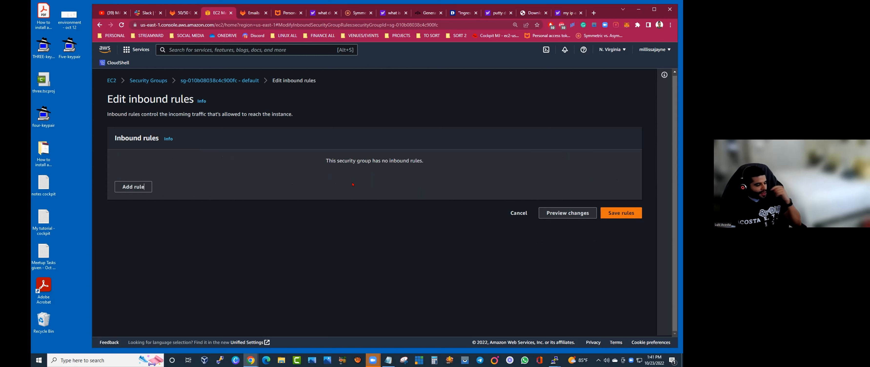
Step: Add an inbound rule of type SSH with the source Anywhere-IPv4
{"action": "left_click", "coordinate": [135, 190]}
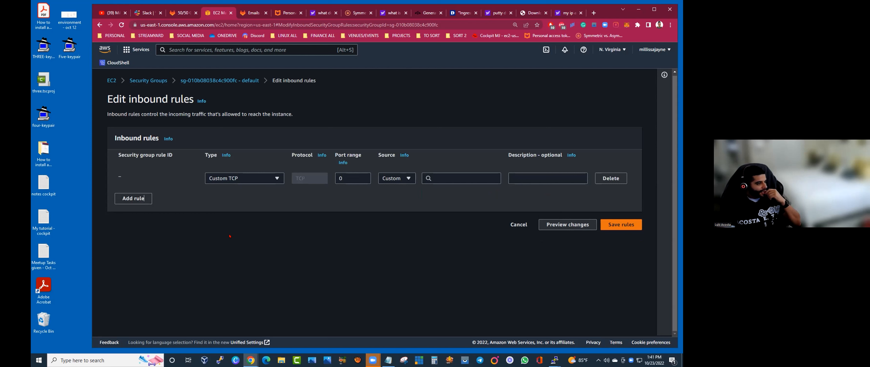
{"action": "left_click", "coordinate": [276, 181]}
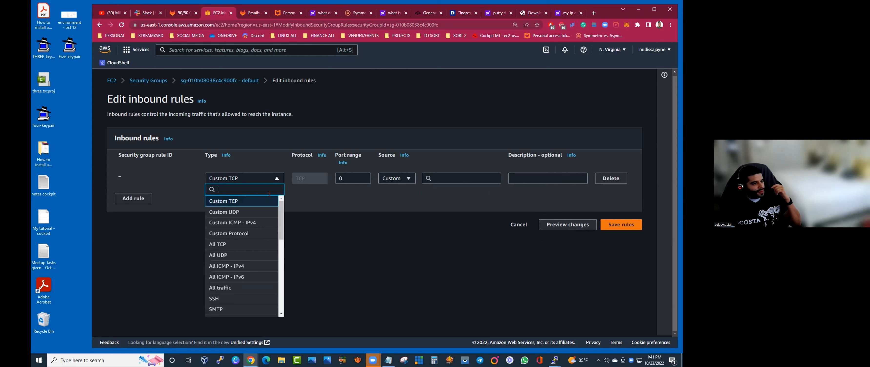
{"action": "left_click", "coordinate": [240, 297]}
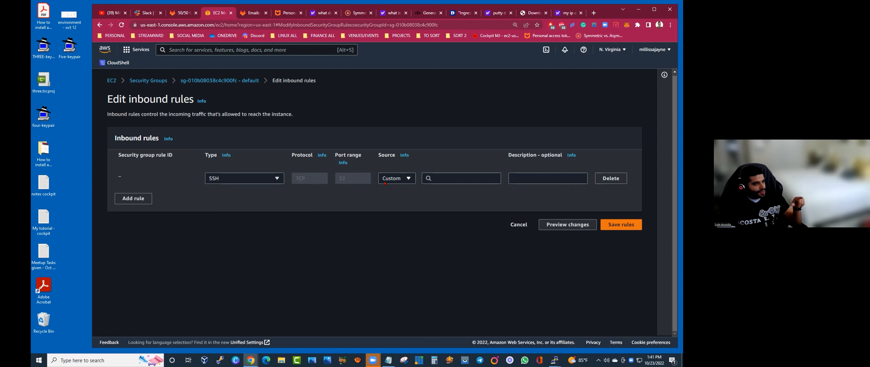
{"action": "left_click", "coordinate": [409, 178]}
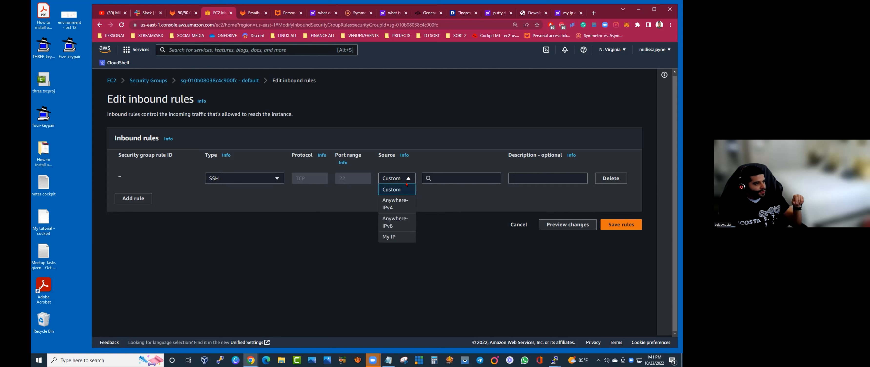
{"action": "left_click", "coordinate": [403, 204]}
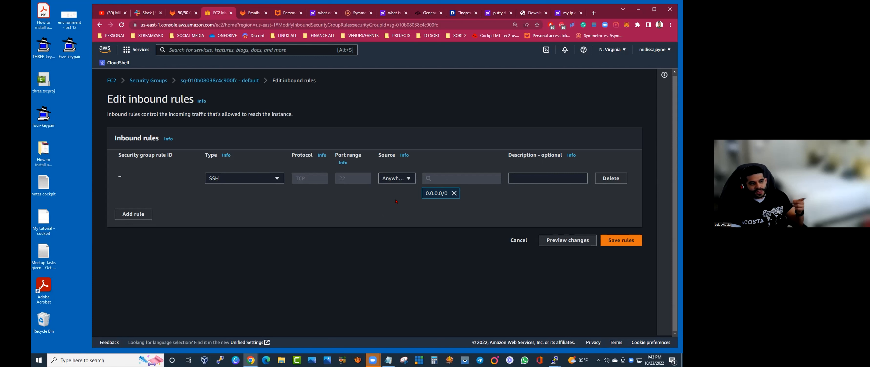
Step: Describe the SSH rule as "Five security group" and save the inbound rules
{"action": "left_click", "coordinate": [530, 175]}
{"action": "type", "text": "Five s"}
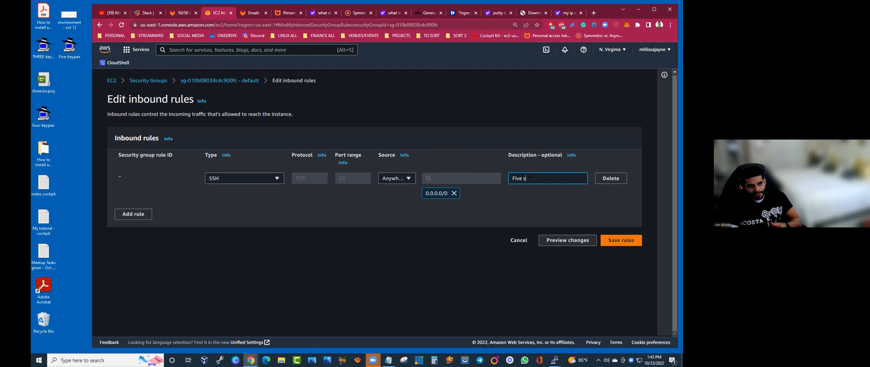
{"action": "type", "text": "ecurity group"}
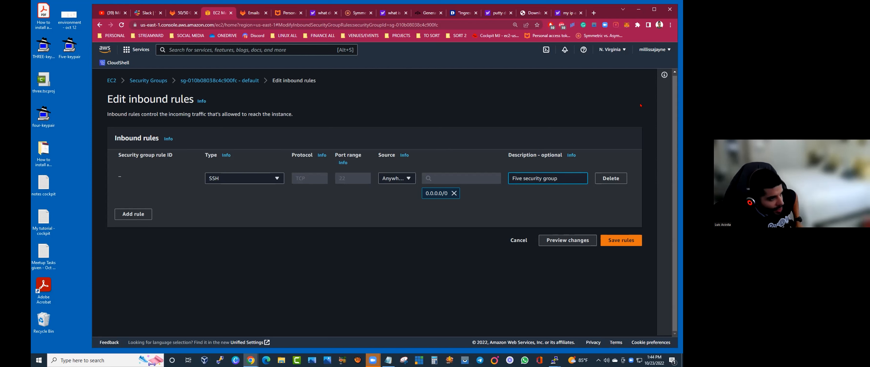
{"action": "left_click", "coordinate": [610, 246]}
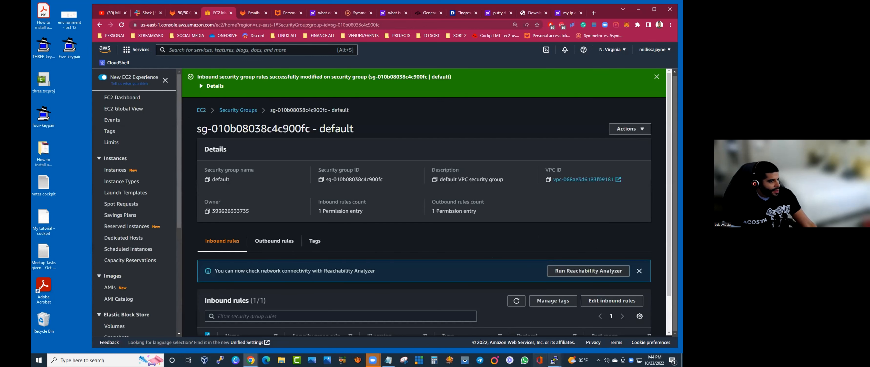
Step: Switch to the inactive PuTTY window, restart its SSH session and accept the server's host key
{"action": "mouse_move", "coordinate": [554, 360]}
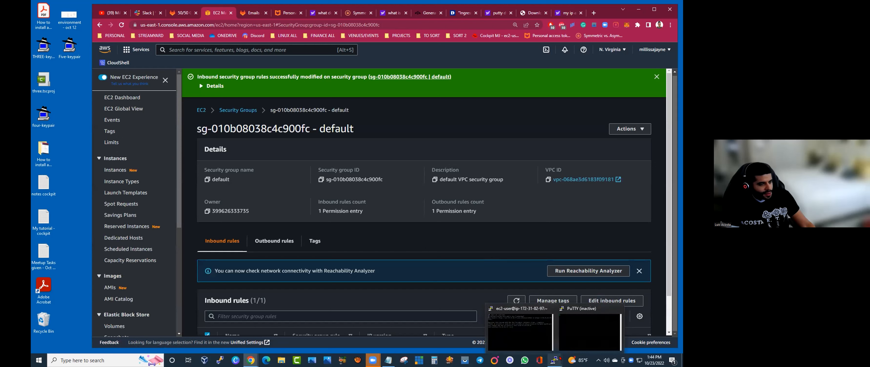
{"action": "left_click", "coordinate": [571, 336]}
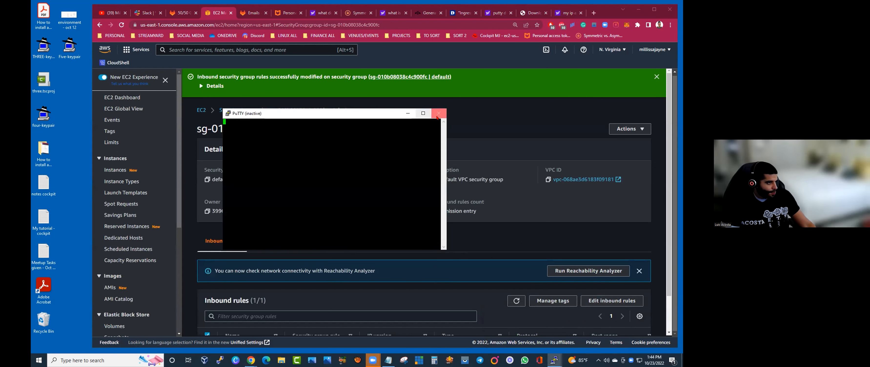
{"action": "right_click", "coordinate": [349, 116]}
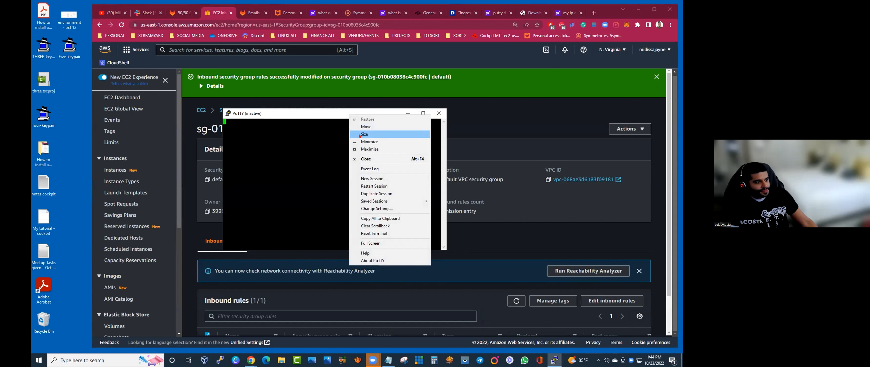
{"action": "left_click", "coordinate": [375, 186]}
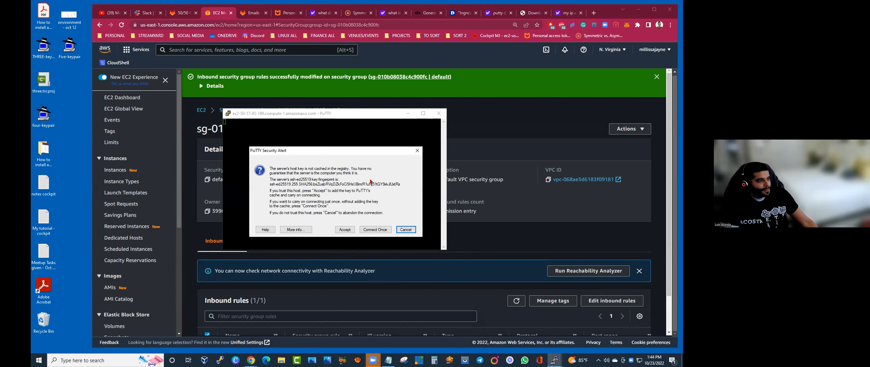
{"action": "left_click", "coordinate": [346, 231]}
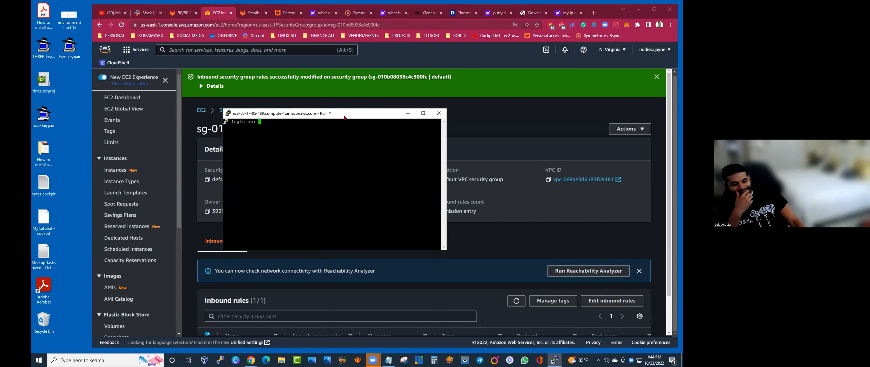
Step: Log in to the Five instance as ec2-user, then move and enlarge the terminal window
{"action": "type", "text": "ec"}
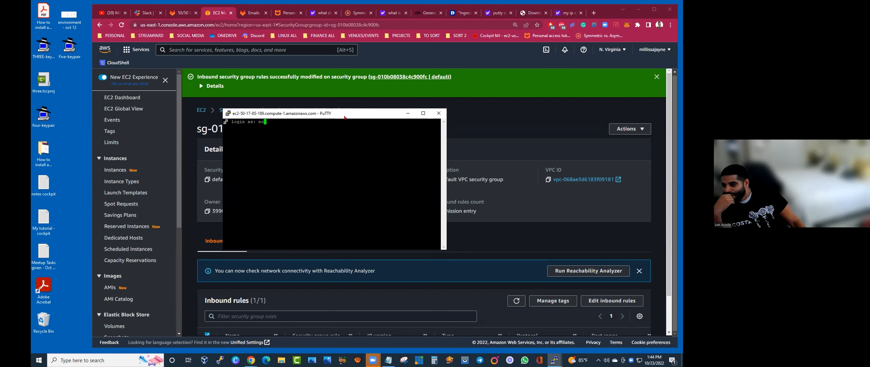
{"action": "type", "text": "2-user"}
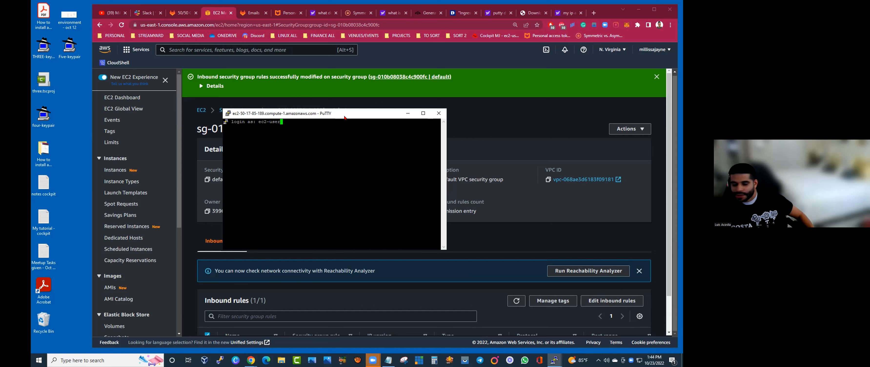
{"action": "key", "text": "Return"}
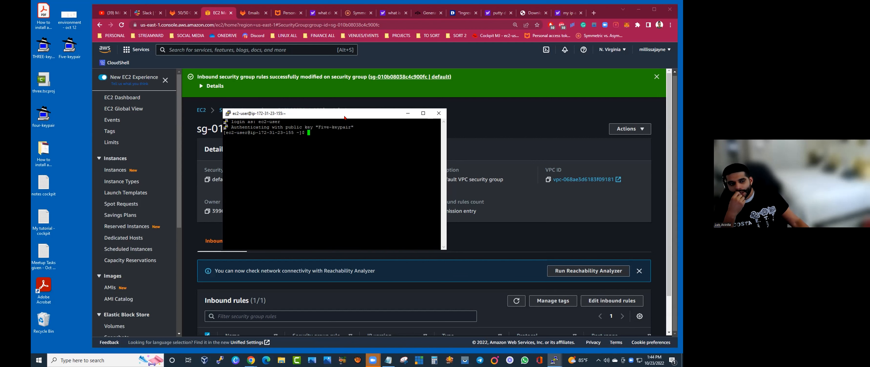
{"action": "left_click_drag", "start_coordinate": [343, 117], "coordinate": [356, 54]}
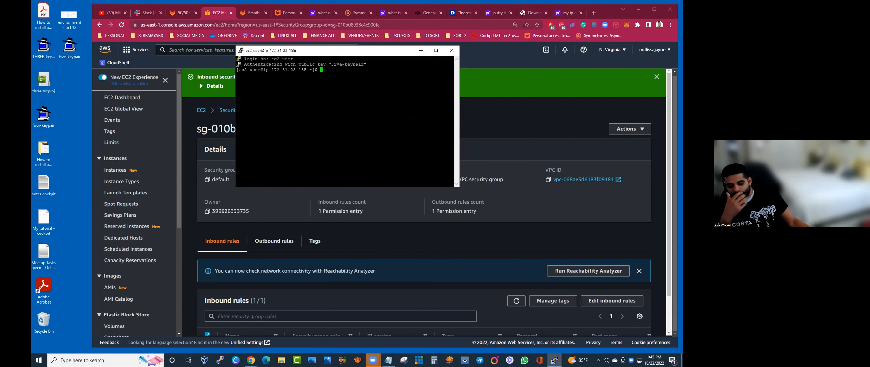
{"action": "left_click_drag", "start_coordinate": [458, 182], "coordinate": [540, 323]}
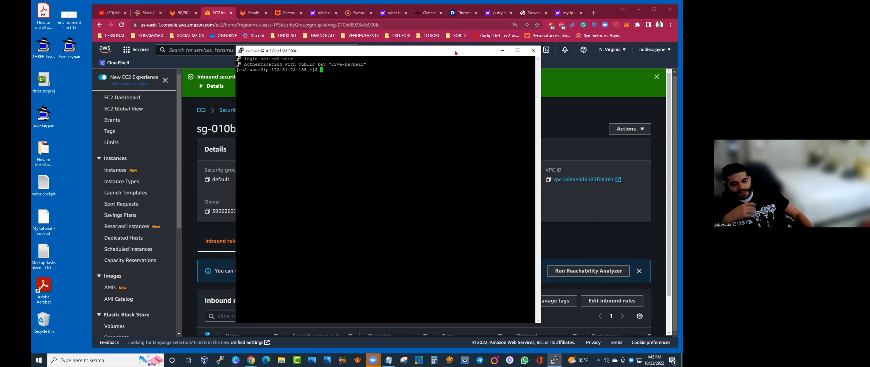
Step: Set the PuTTY terminal font to 14-point Courier New, apply the change and reposition the terminal window
{"action": "right_click", "coordinate": [457, 51]}
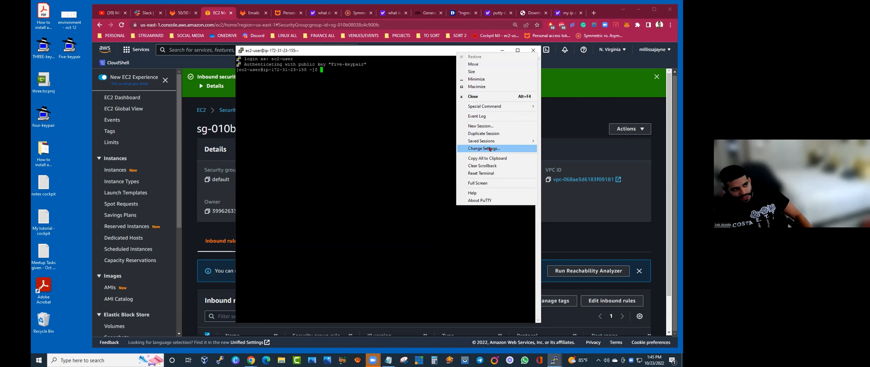
{"action": "left_click", "coordinate": [491, 149]}
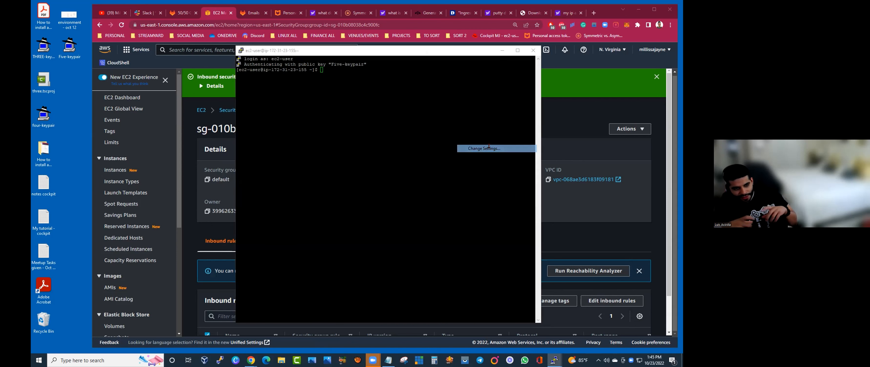
{"action": "left_click", "coordinate": [307, 166]}
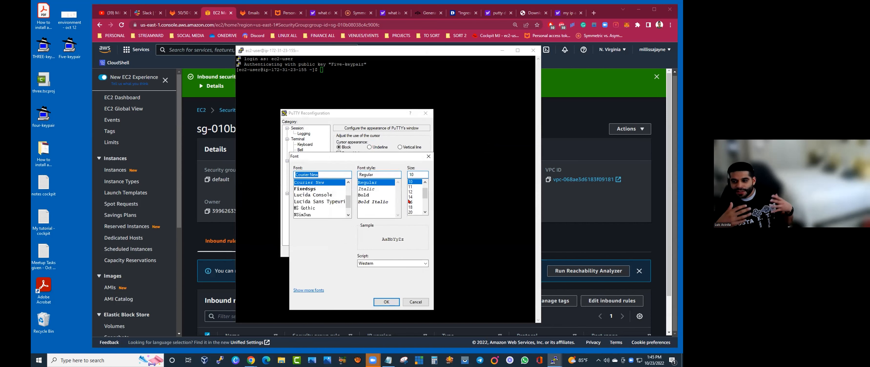
{"action": "left_click", "coordinate": [386, 302]}
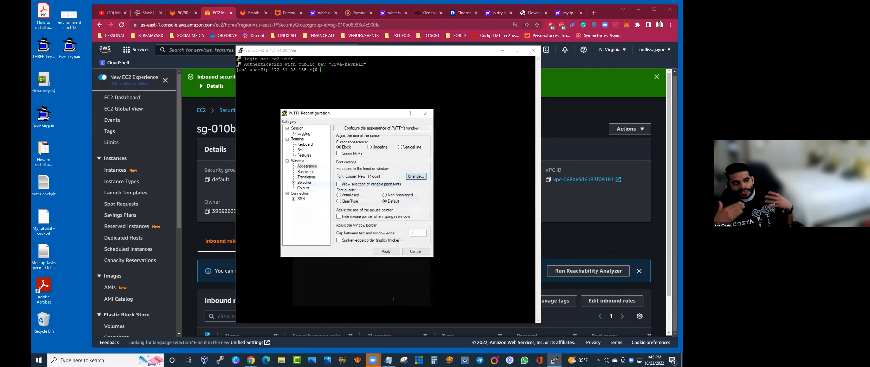
{"action": "left_click", "coordinate": [386, 251]}
{"action": "left_click_drag", "start_coordinate": [428, 52], "coordinate": [402, 51]}
{"action": "left_click_drag", "start_coordinate": [399, 52], "coordinate": [398, 24]}
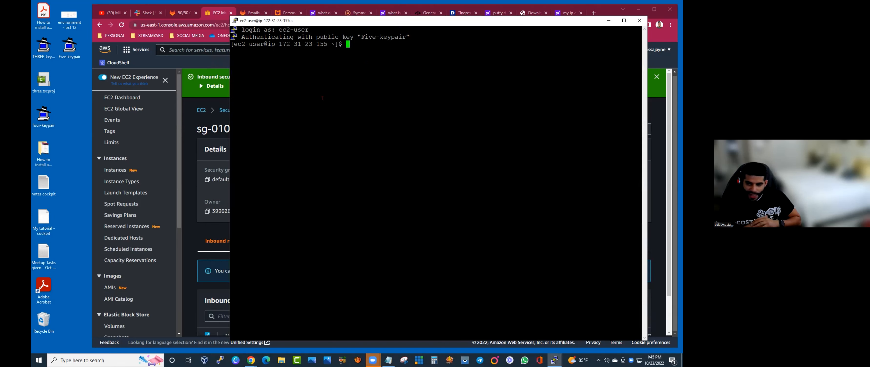
{"action": "left_click_drag", "start_coordinate": [456, 20], "coordinate": [486, 15]}
Step: Switch to the browser, open the EC2 dashboard and arrange the narrowed browser beside the terminal window
{"action": "left_click", "coordinate": [192, 156]}
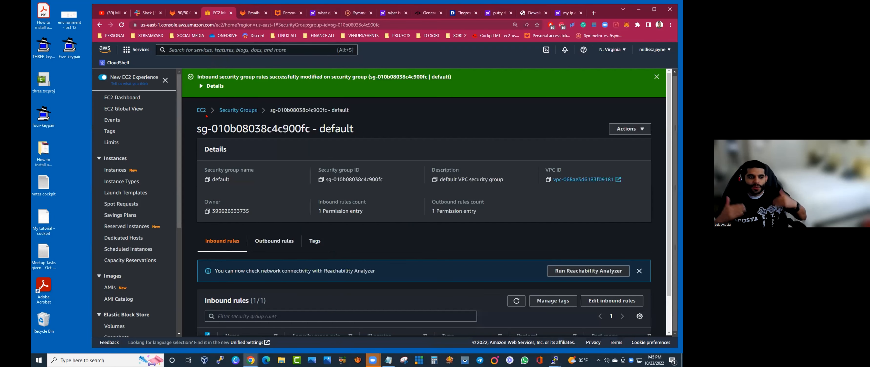
{"action": "left_click", "coordinate": [201, 111]}
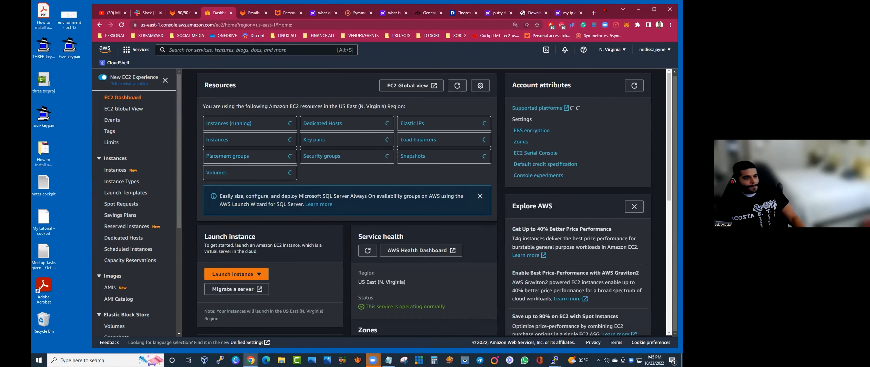
{"action": "left_click_drag", "start_coordinate": [605, 13], "coordinate": [554, 21]}
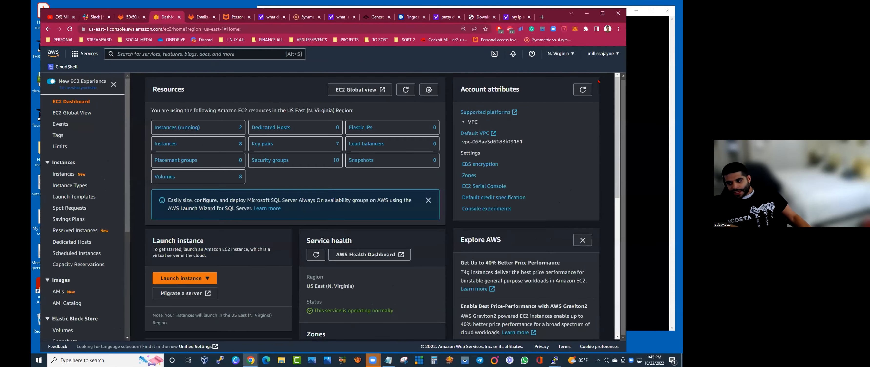
{"action": "left_click_drag", "start_coordinate": [627, 92], "coordinate": [505, 93]}
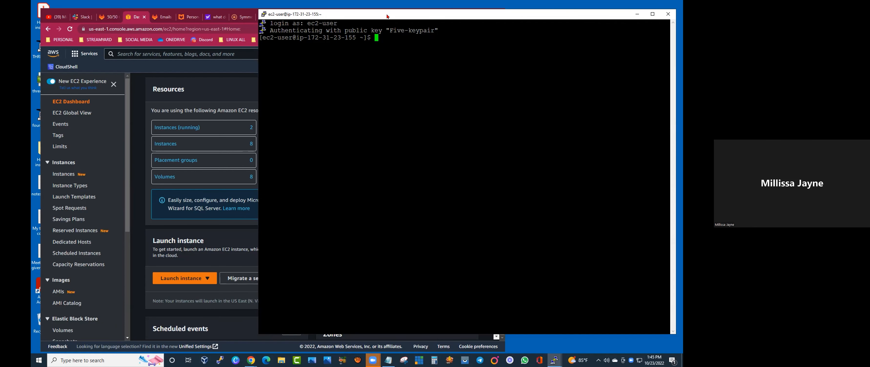
{"action": "left_click_drag", "start_coordinate": [388, 16], "coordinate": [388, 22]}
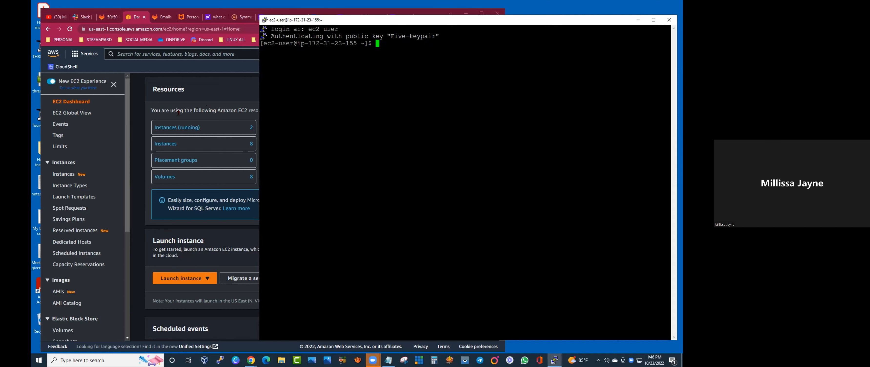
Step: Open the EC2 Instances list and widen the browser window
{"action": "left_click", "coordinate": [149, 138]}
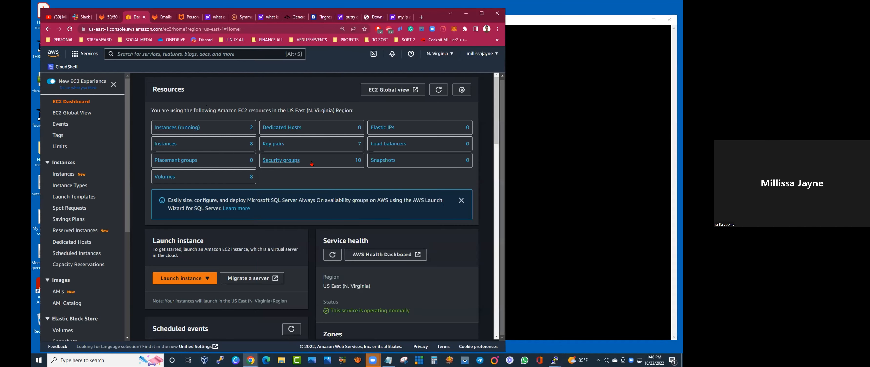
{"action": "left_click", "coordinate": [58, 175]}
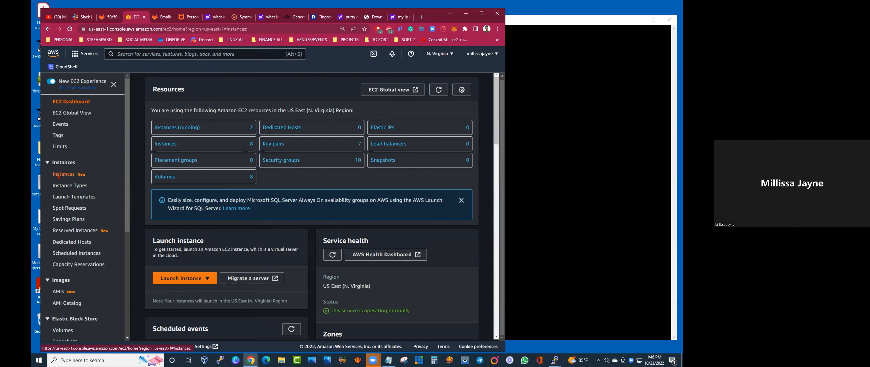
{"action": "left_click_drag", "start_coordinate": [506, 107], "coordinate": [648, 107]}
{"action": "left_click_drag", "start_coordinate": [578, 16], "coordinate": [579, 13]}
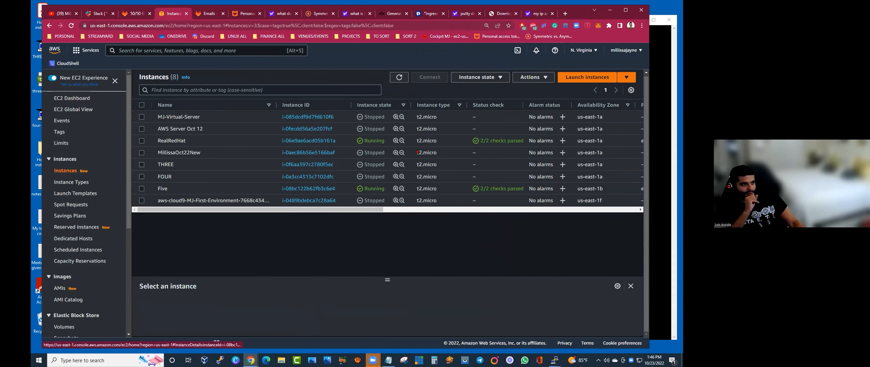
Step: Reposition the terminal window, view instance Five's summary in the EC2 console and minimize the browser to return to the terminal
{"action": "left_click", "coordinate": [610, 10]}
{"action": "left_click_drag", "start_coordinate": [589, 21], "coordinate": [582, 17]}
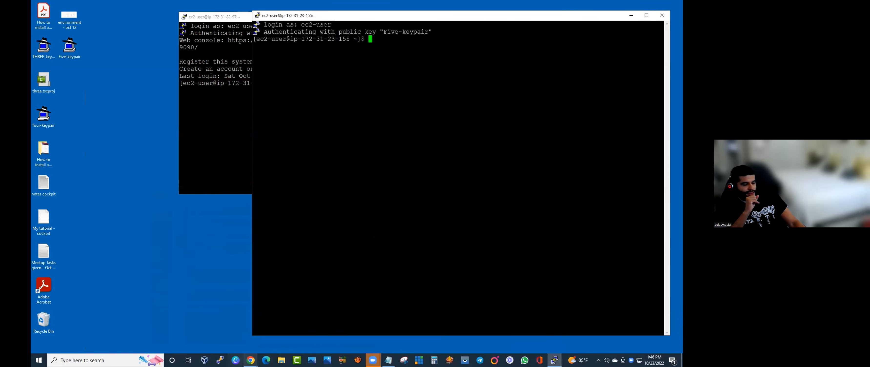
{"action": "mouse_move", "coordinate": [250, 360]}
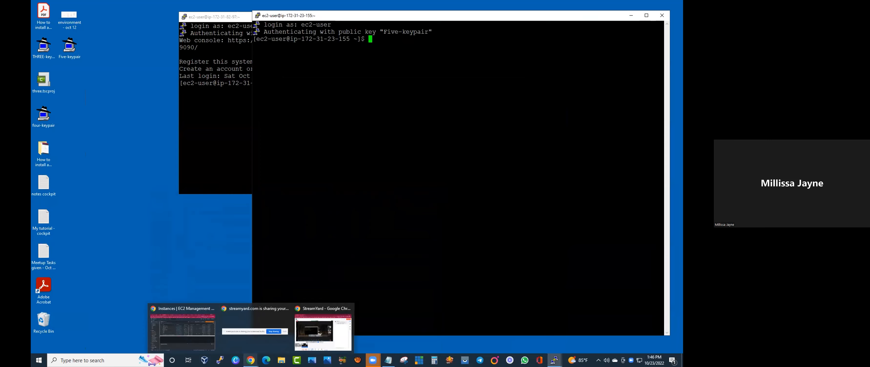
{"action": "left_click", "coordinate": [182, 329]}
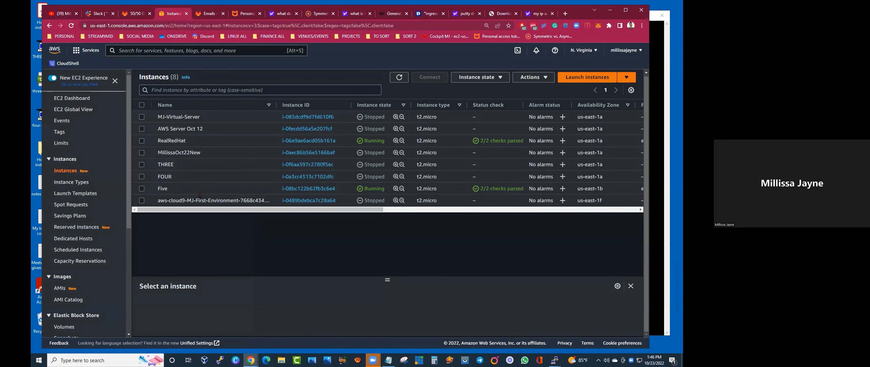
{"action": "left_click", "coordinate": [309, 188]}
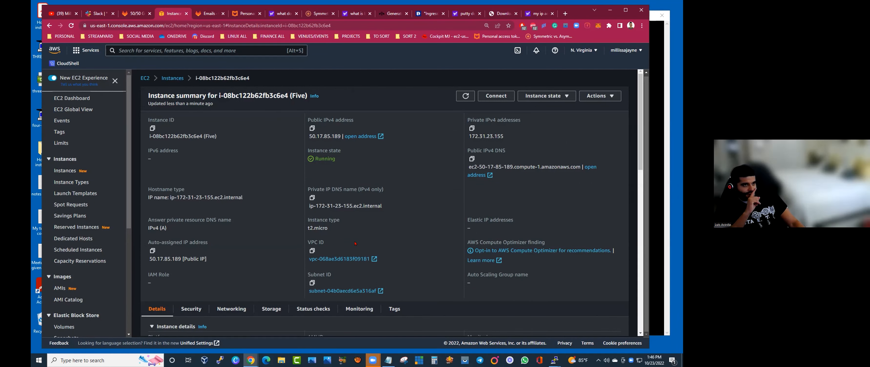
{"action": "left_click", "coordinate": [610, 10]}
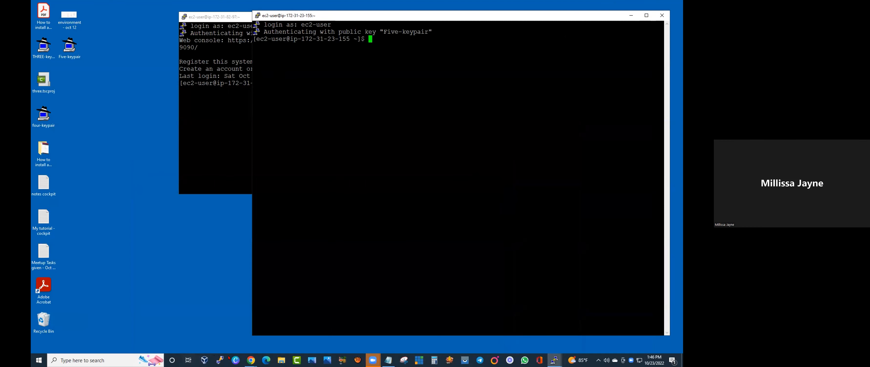
{"action": "mouse_move", "coordinate": [249, 359]}
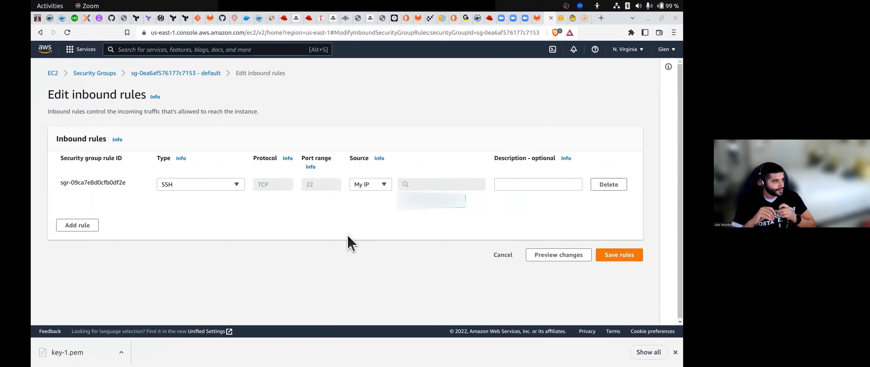
Step: Open the summary of the only running EC2 instance and copy its public IPv4 address
{"action": "left_click", "coordinate": [388, 223]}
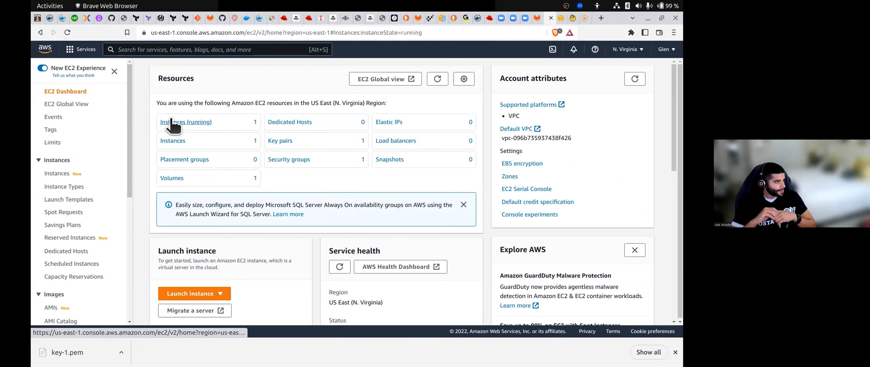
{"action": "left_click", "coordinate": [171, 120]}
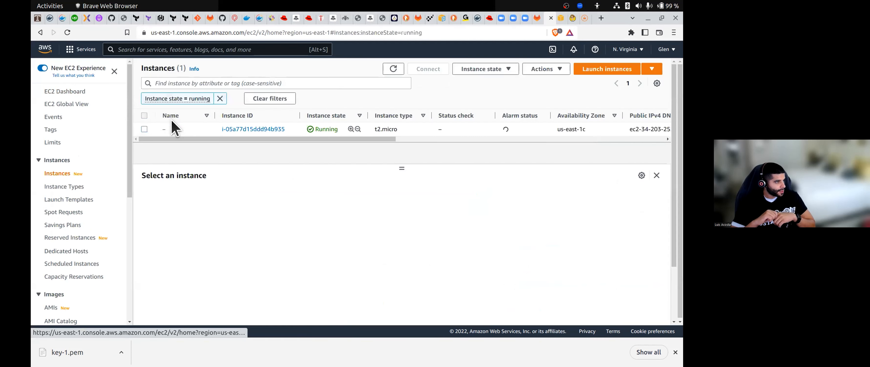
{"action": "left_click", "coordinate": [232, 128]}
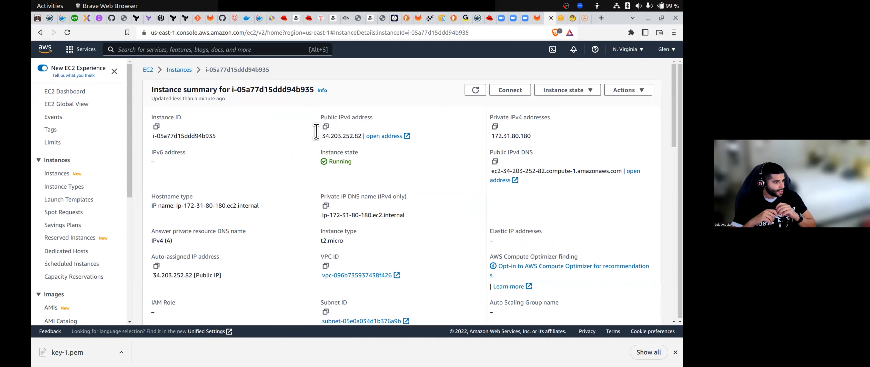
{"action": "left_click_drag", "start_coordinate": [318, 131], "coordinate": [360, 131]}
{"action": "key", "text": "ctrl+c"}
{"action": "right_click", "coordinate": [357, 135]}
{"action": "left_click", "coordinate": [363, 142]}
Step: Switch to the terminal, run ssh -i key-1.pem 34.203.252.82 and accept the host key with yes
{"action": "key", "text": "alt+Tab"}
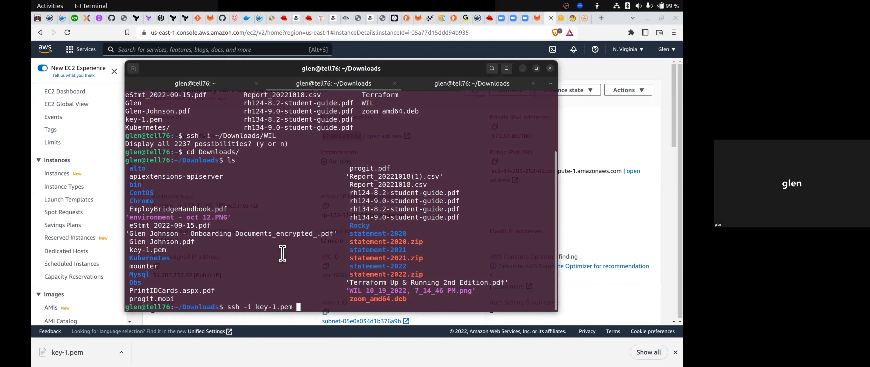
{"action": "right_click", "coordinate": [294, 260]}
{"action": "left_click", "coordinate": [327, 287]}
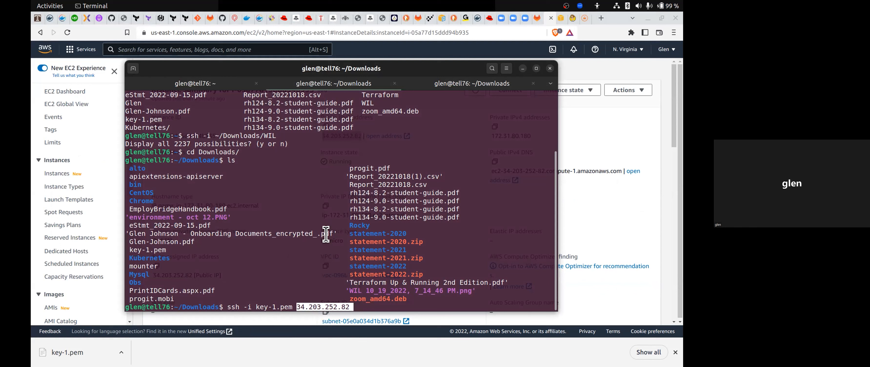
{"action": "key", "text": "Return"}
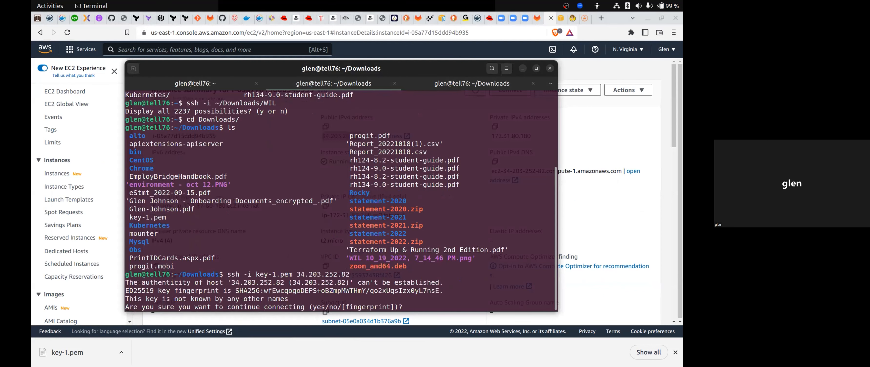
{"action": "type", "text": "yes"}
{"action": "key", "text": "Return"}
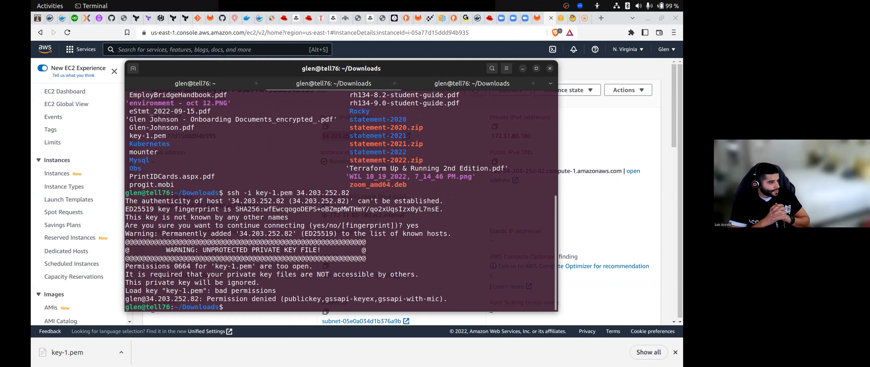
Step: List the Downloads folder in long format and run chmod 700 key-1.pem to restrict the key file's permissions
{"action": "type", "text": "ll"}
{"action": "key", "text": "Return"}
{"action": "type", "text": "chmod "}
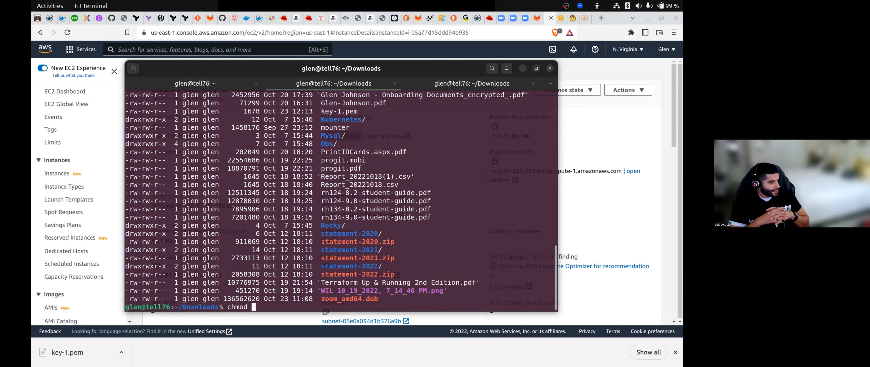
{"action": "type", "text": "700 key-1.pem"}
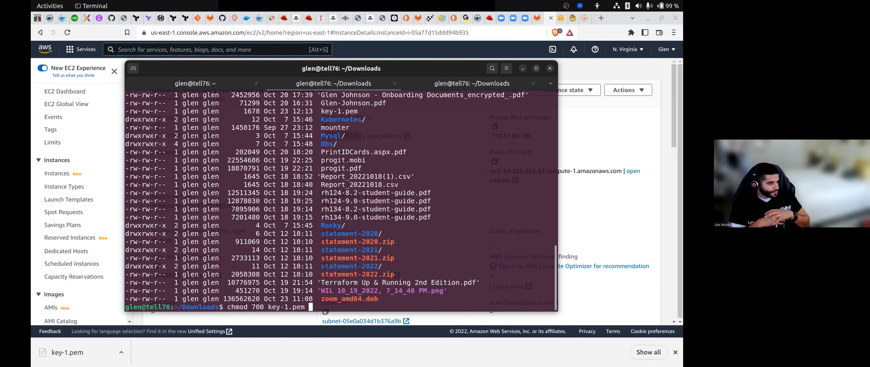
{"action": "key", "text": "Return"}
Step: Retry the SSH connection to 34.203.252.82 with key-1.pem by rerunning the earlier command
{"action": "type", "text": "ll"}
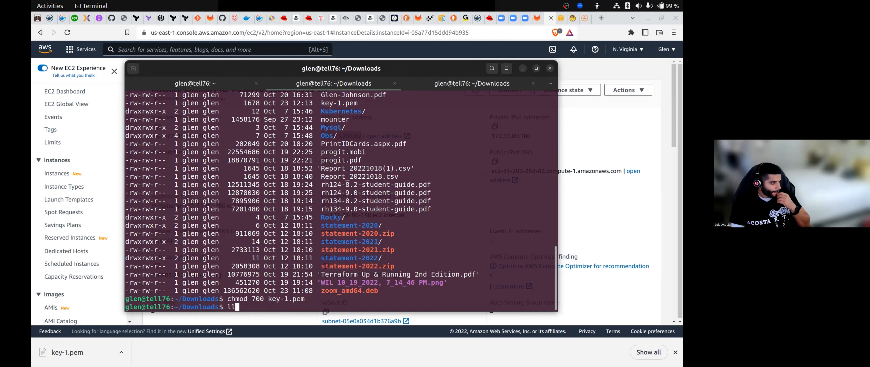
{"action": "key", "text": "Up"}
{"action": "key", "text": "Up"}
{"action": "key", "text": "Up"}
{"action": "key", "text": "Return"}
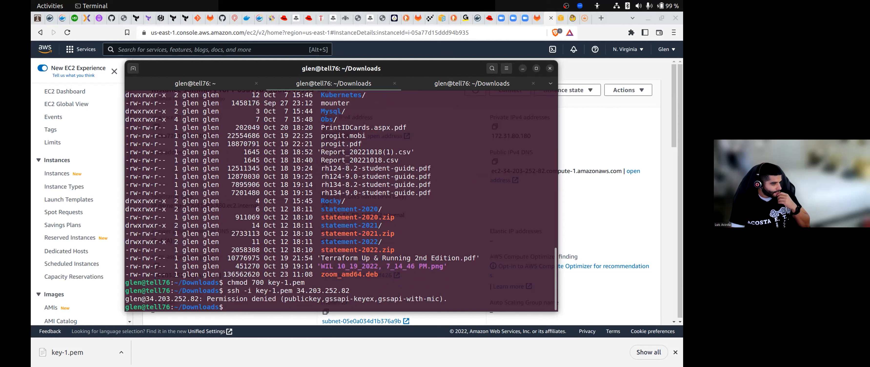
Step: Check the permissions of key-1.pem with ll
{"action": "key", "text": "Up"}
{"action": "key", "text": "Down"}
{"action": "type", "text": "ll key"}
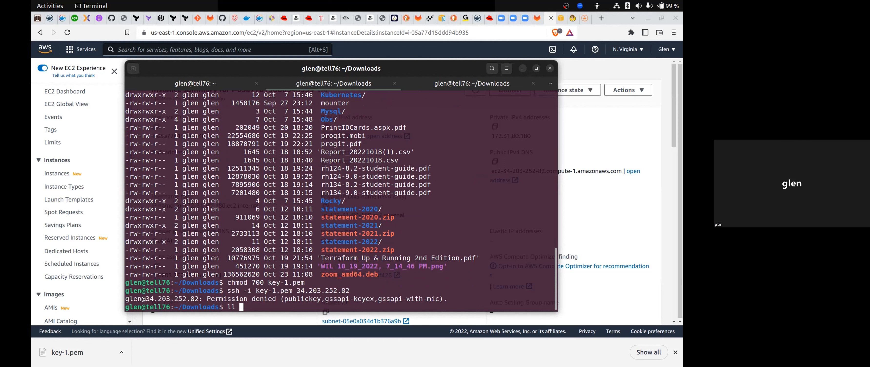
{"action": "key", "text": "Tab"}
{"action": "key", "text": "Return"}
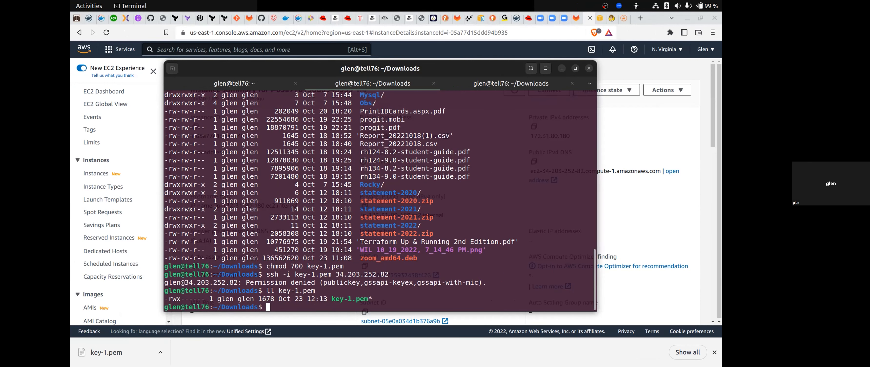
{"action": "type", "text": "ssh"}
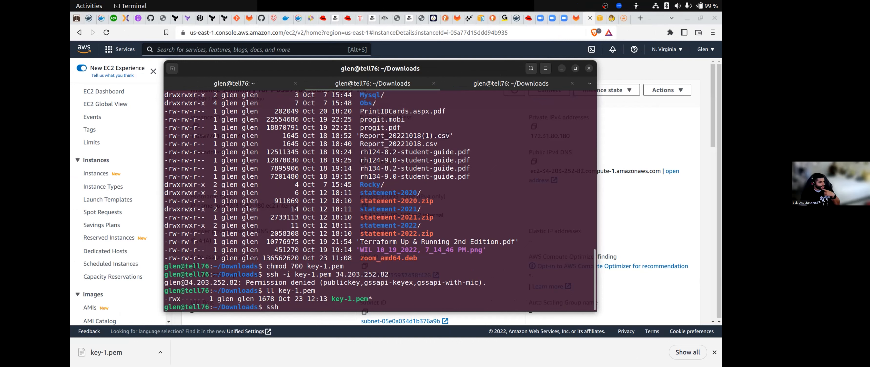
{"action": "key", "text": "BackSpace"}
{"action": "key", "text": "BackSpace"}
{"action": "key", "text": "BackSpace"}
{"action": "key", "text": "BackSpace"}
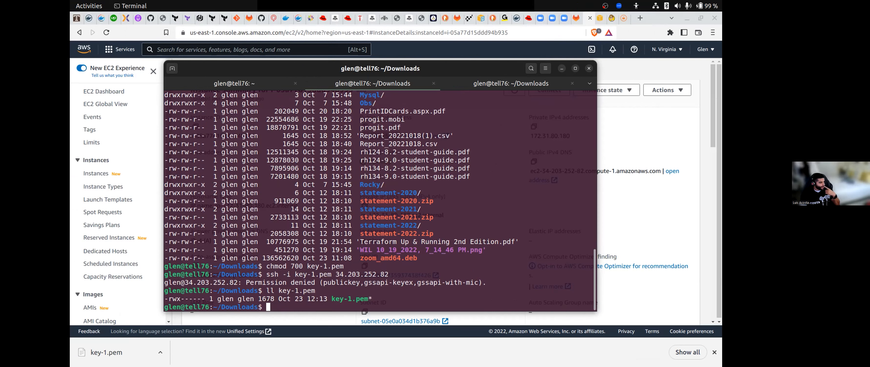
Step: Change the key file's permissions with chmod 755 key-1.pem
{"action": "type", "text": "chmod"}
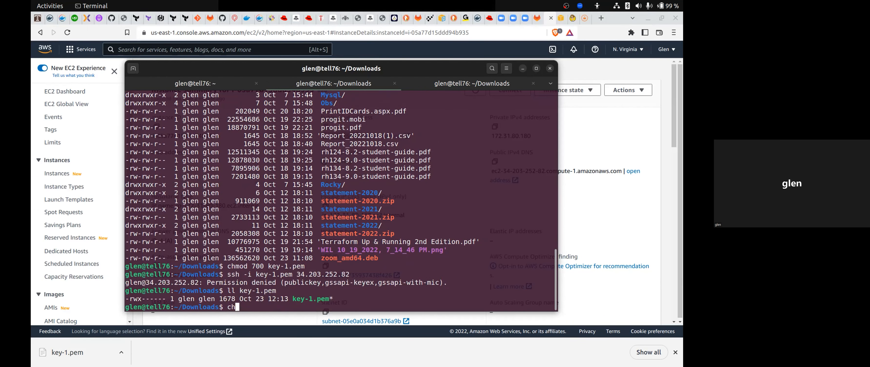
{"action": "key", "text": "BackSpace"}
{"action": "key", "text": "BackSpace"}
{"action": "key", "text": "BackSpace"}
{"action": "key", "text": "BackSpace"}
{"action": "key", "text": "BackSpace"}
{"action": "type", "text": "cho"}
{"action": "type", "text": "mod 7"}
{"action": "type", "text": "55 key-1.pem"}
{"action": "key", "text": "Return"}
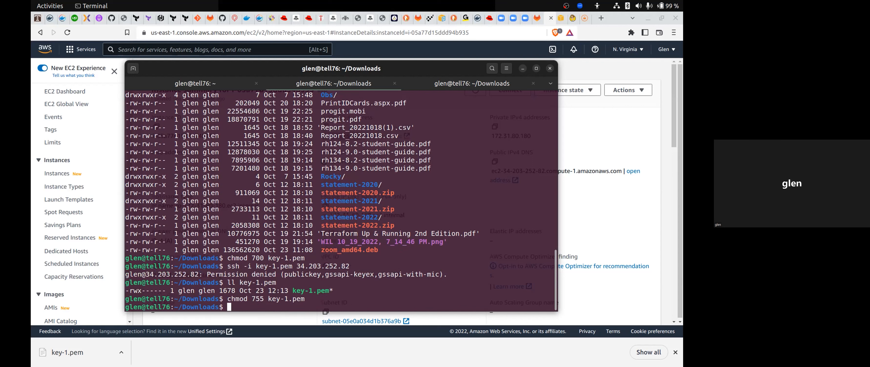
Step: Try the SSH connection to 34.203.252.82 with the 755-mode key by rerunning ssh -i key-1.pem 34.203.252.82
{"action": "key", "text": "Up"}
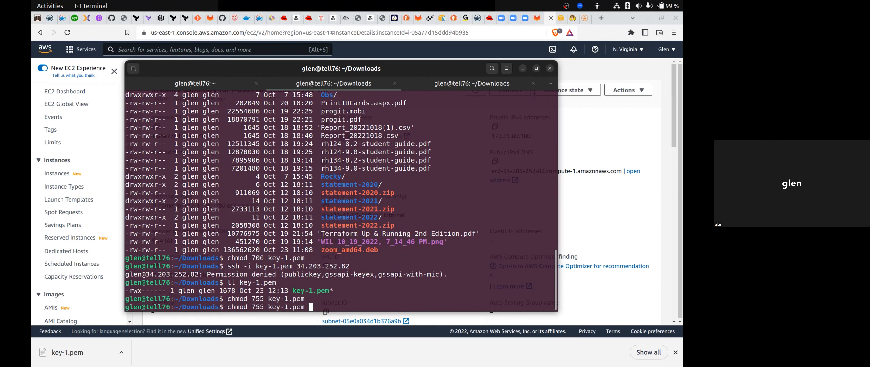
{"action": "key", "text": "Up"}
{"action": "key", "text": "Up"}
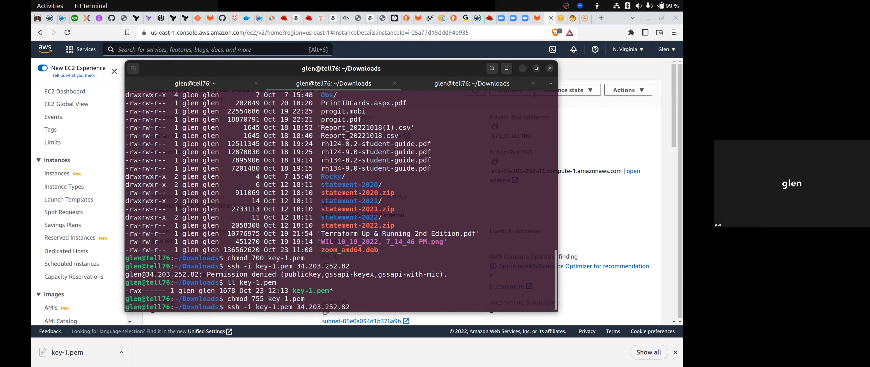
{"action": "key", "text": "Return"}
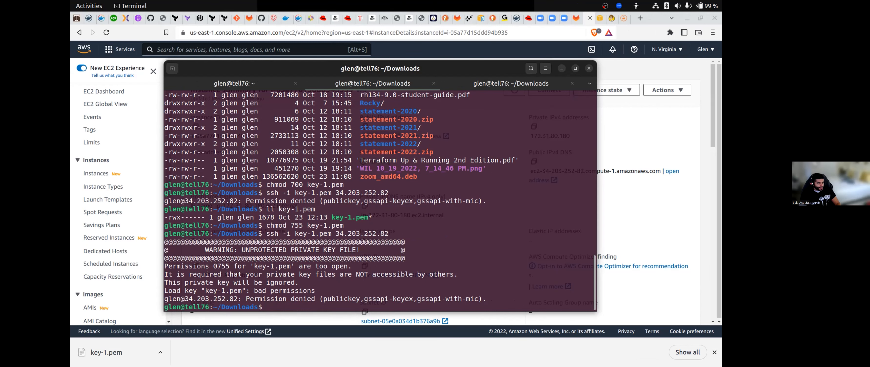
Step: Restrict the key file to owner read-only by reworking the earlier chmod command into chmod 400 key-1.pem
{"action": "key", "text": "alt+Tab"}
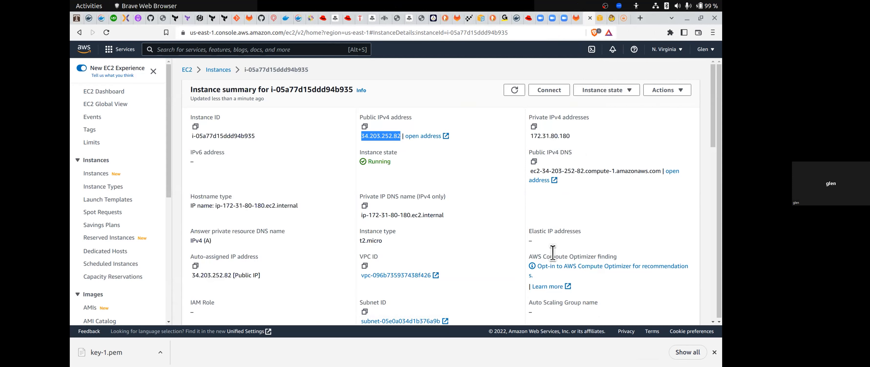
{"action": "key", "text": "alt+Tab"}
{"action": "key", "text": "Up"}
{"action": "key", "text": "Up"}
{"action": "key", "text": "Left"}
{"action": "key", "text": "Left"}
{"action": "key", "text": "Left"}
{"action": "key", "text": "Left"}
{"action": "key", "text": "Left"}
{"action": "key", "text": "Left"}
{"action": "key", "text": "Left"}
{"action": "key", "text": "Left"}
{"action": "key", "text": "Left"}
{"action": "key", "text": "Left"}
{"action": "key", "text": "Left"}
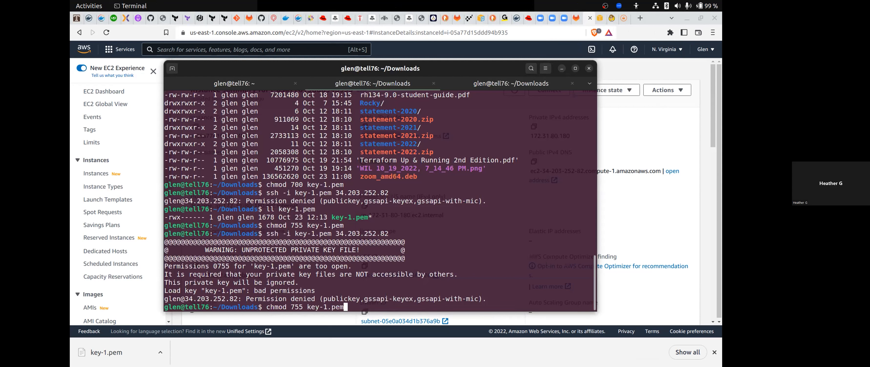
{"action": "key", "text": "BackSpace"}
{"action": "key", "text": "BackSpace"}
{"action": "key", "text": "BackSpace"}
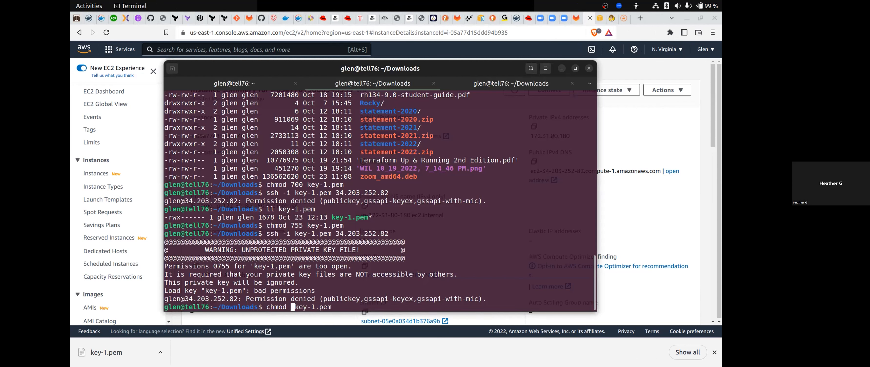
{"action": "type", "text": "400"}
{"action": "key", "text": "Return"}
Step: Try the SSH connection again with the read-only key by rerunning ssh -i key-1.pem 34.203.252.82
{"action": "key", "text": "Up"}
{"action": "key", "text": "Up"}
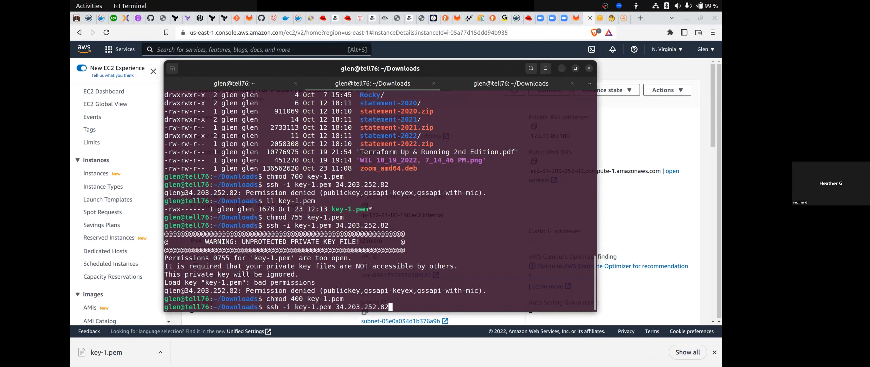
{"action": "key", "text": "Return"}
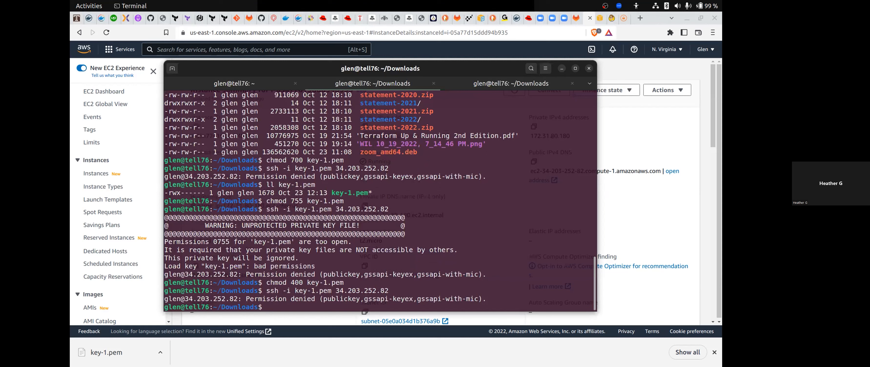
Step: List key-1.pem in long format with ll to check its permissions
{"action": "type", "text": "ll k"}
{"action": "key", "text": "Tab"}
{"action": "key", "text": "Return"}
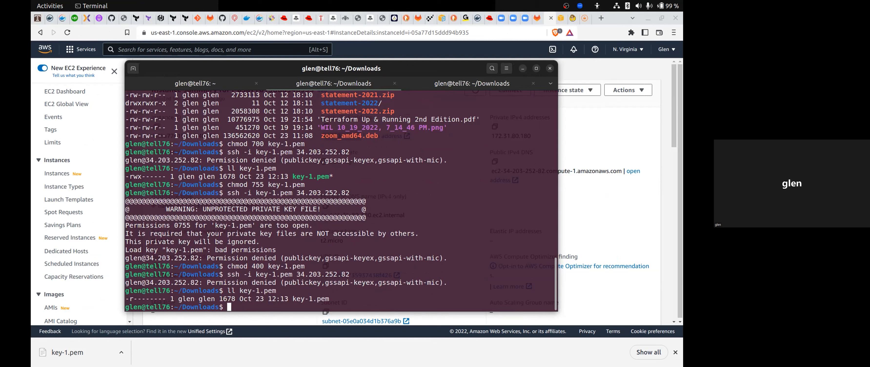
{"action": "key", "text": "Up"}
{"action": "key", "text": "Down"}
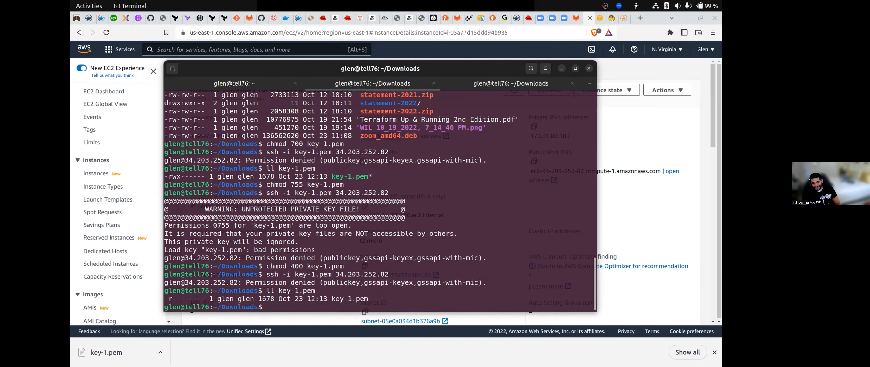
{"action": "type", "text": "ssh"}
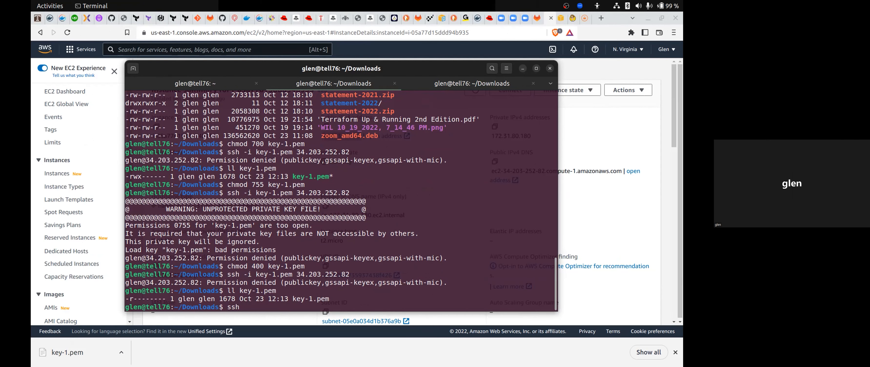
{"action": "type", "text": "ec2"}
{"action": "key", "text": "BackSpace"}
{"action": "key", "text": "BackSpace"}
{"action": "type", "text": "ec2-user"}
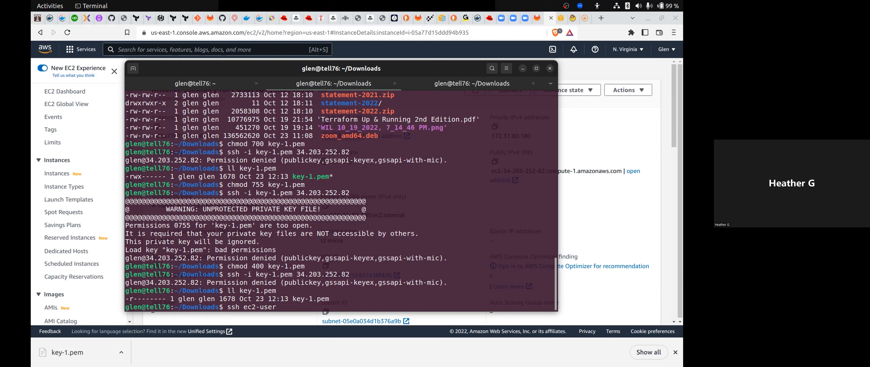
{"action": "type", "text": "@"}
{"action": "right_click", "coordinate": [538, 265]}
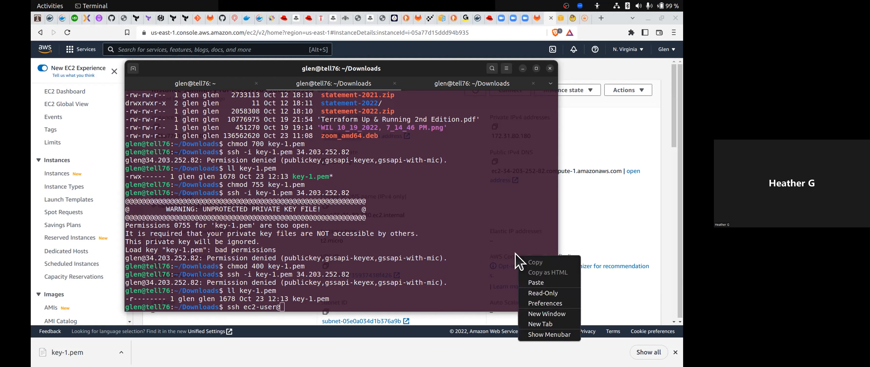
{"action": "left_click", "coordinate": [531, 280]}
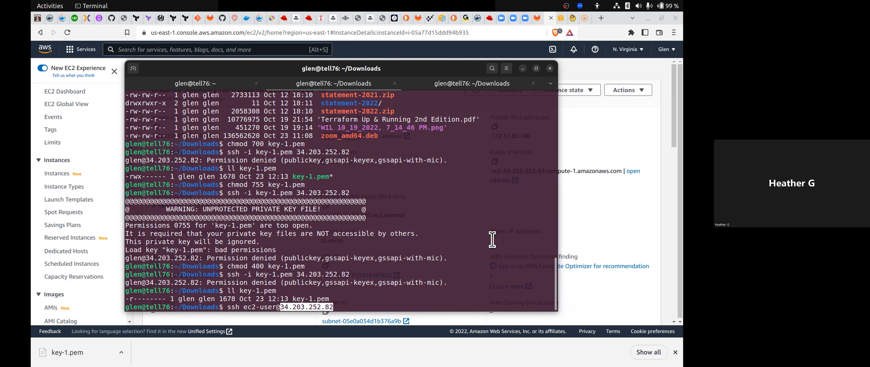
{"action": "key", "text": "Left"}
{"action": "key", "text": "Left"}
{"action": "key", "text": "Left"}
{"action": "key", "text": "Left"}
{"action": "key", "text": "Left"}
{"action": "key", "text": "Left"}
{"action": "key", "text": "Left"}
{"action": "key", "text": "Left"}
{"action": "key", "text": "Left"}
{"action": "key", "text": "Left"}
{"action": "key", "text": "Left"}
{"action": "key", "text": "Left"}
{"action": "key", "text": "Left"}
{"action": "key", "text": "Left"}
{"action": "key", "text": "Left"}
{"action": "key", "text": "Left"}
{"action": "key", "text": "Left"}
{"action": "key", "text": "Left"}
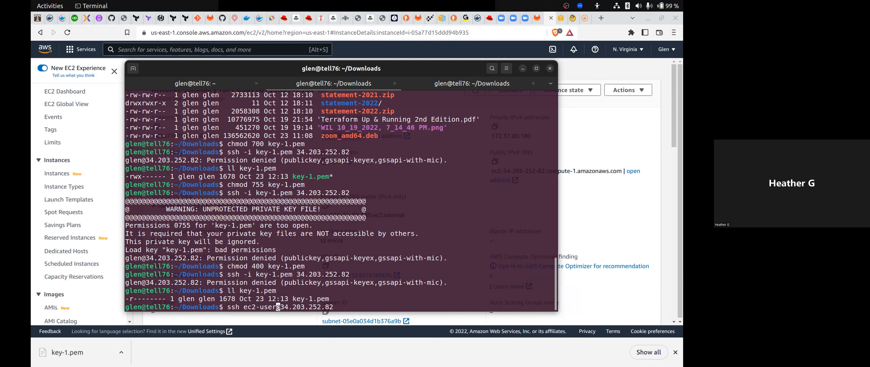
{"action": "key", "text": "Left"}
{"action": "key", "text": "Left"}
{"action": "key", "text": "Left"}
{"action": "type", "text": "-i "}
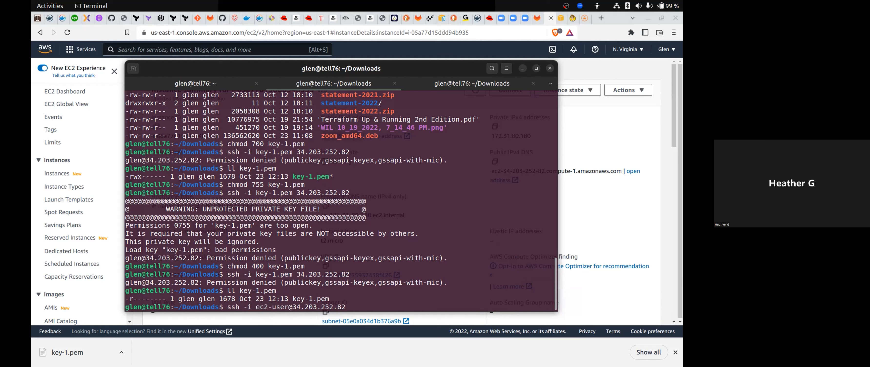
{"action": "type", "text": "key-1.pem"}
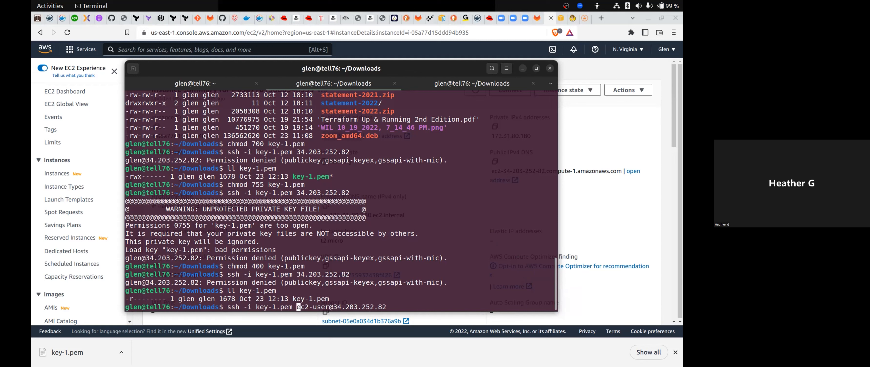
{"action": "key", "text": "Return"}
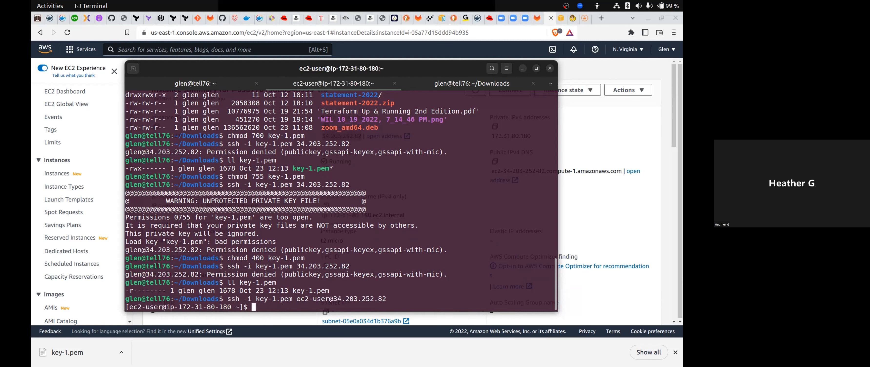
{"action": "type", "text": "ls"}
{"action": "key", "text": "Return"}
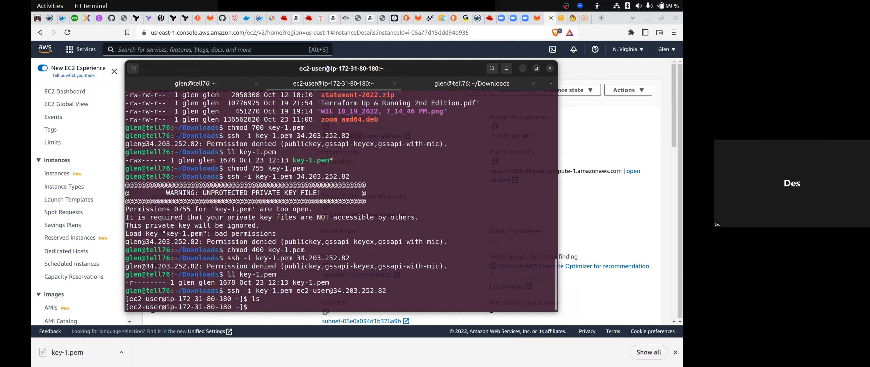